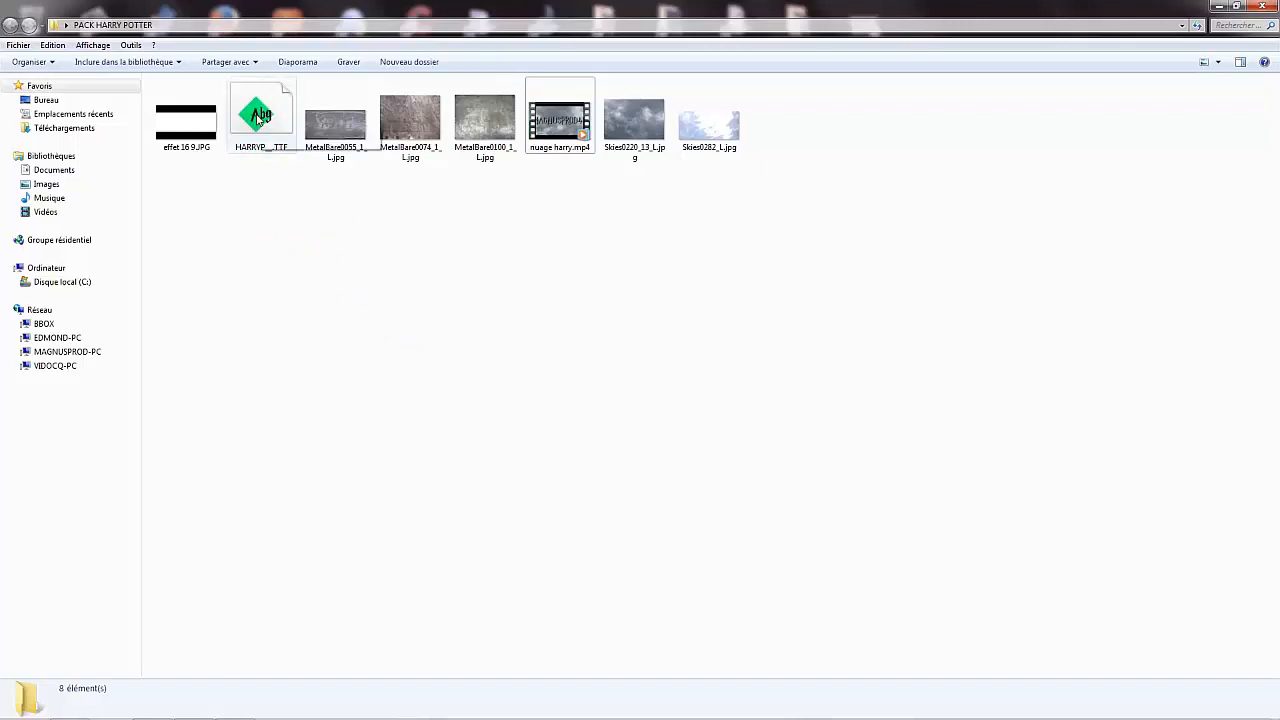
Try to install the HARRYP__.TTF font, decline replacing the existing copy and stop the installation
{"action": "right_click", "coordinate": [257, 116]}
{"action": "left_click", "coordinate": [316, 169]}
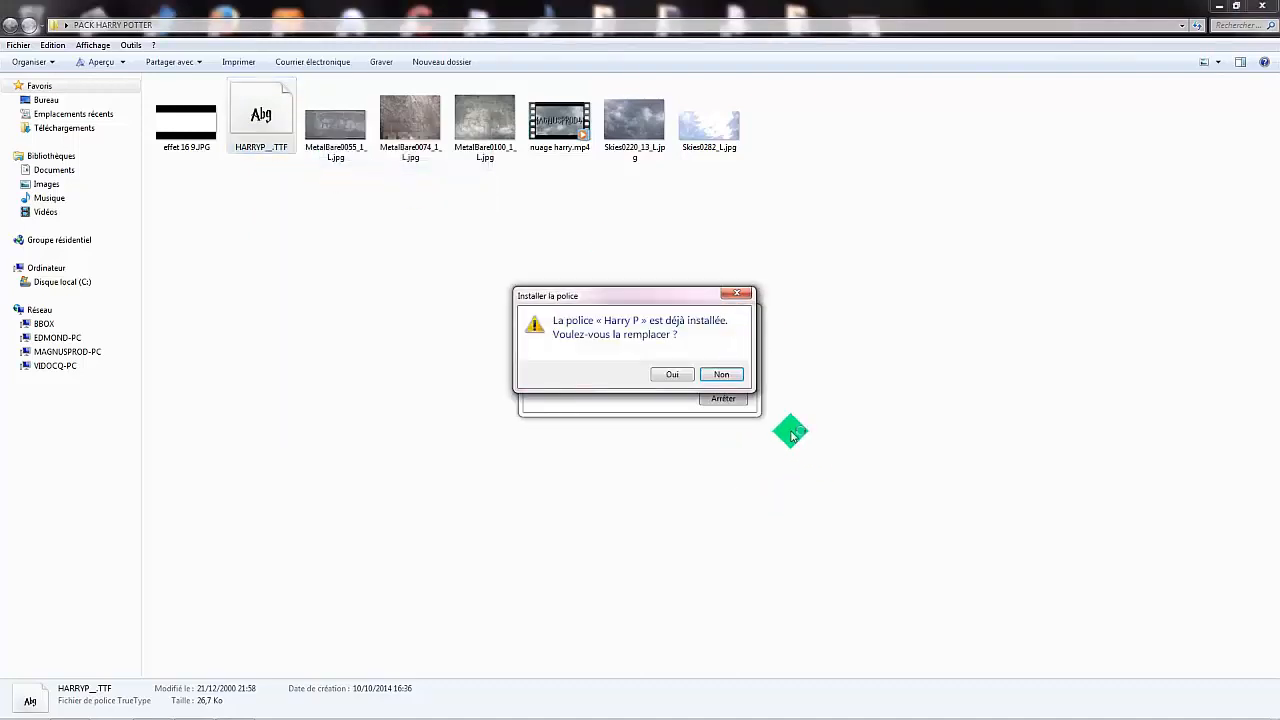
{"action": "left_click_drag", "start_coordinate": [694, 300], "coordinate": [444, 222]}
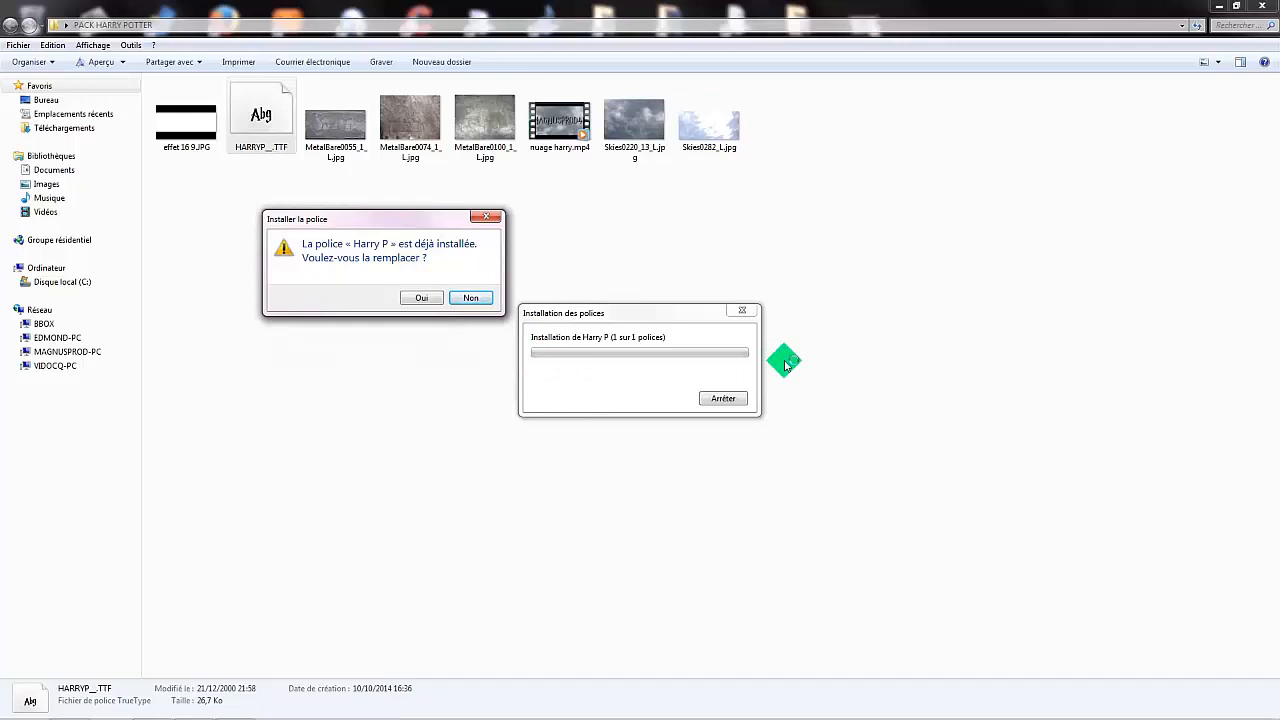
{"action": "left_click", "coordinate": [471, 297]}
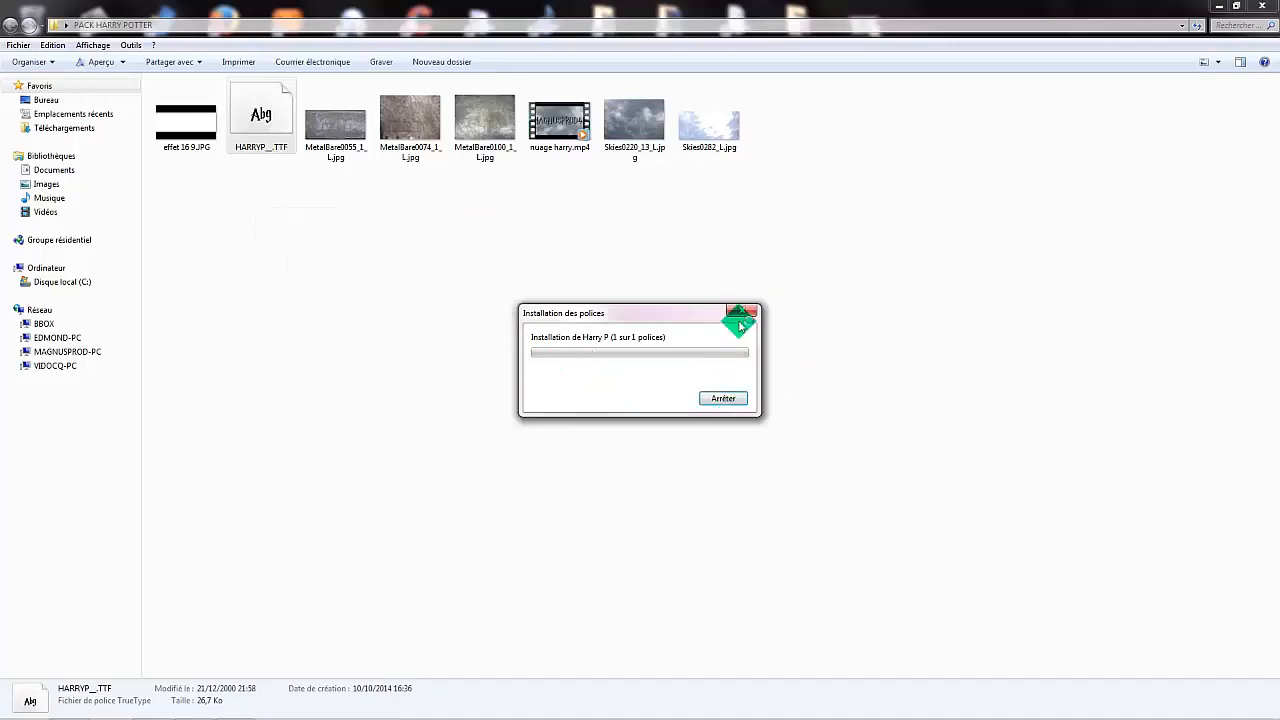
{"action": "left_click", "coordinate": [737, 399]}
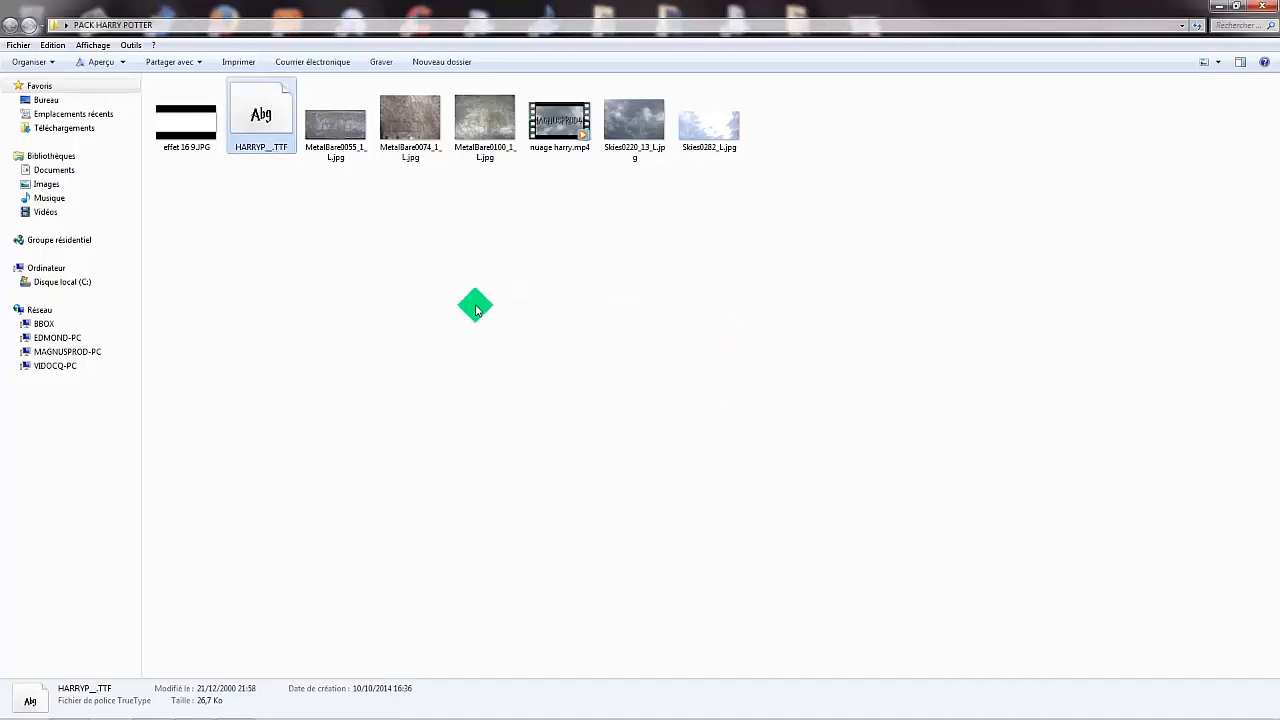
{"action": "left_click", "coordinate": [475, 308]}
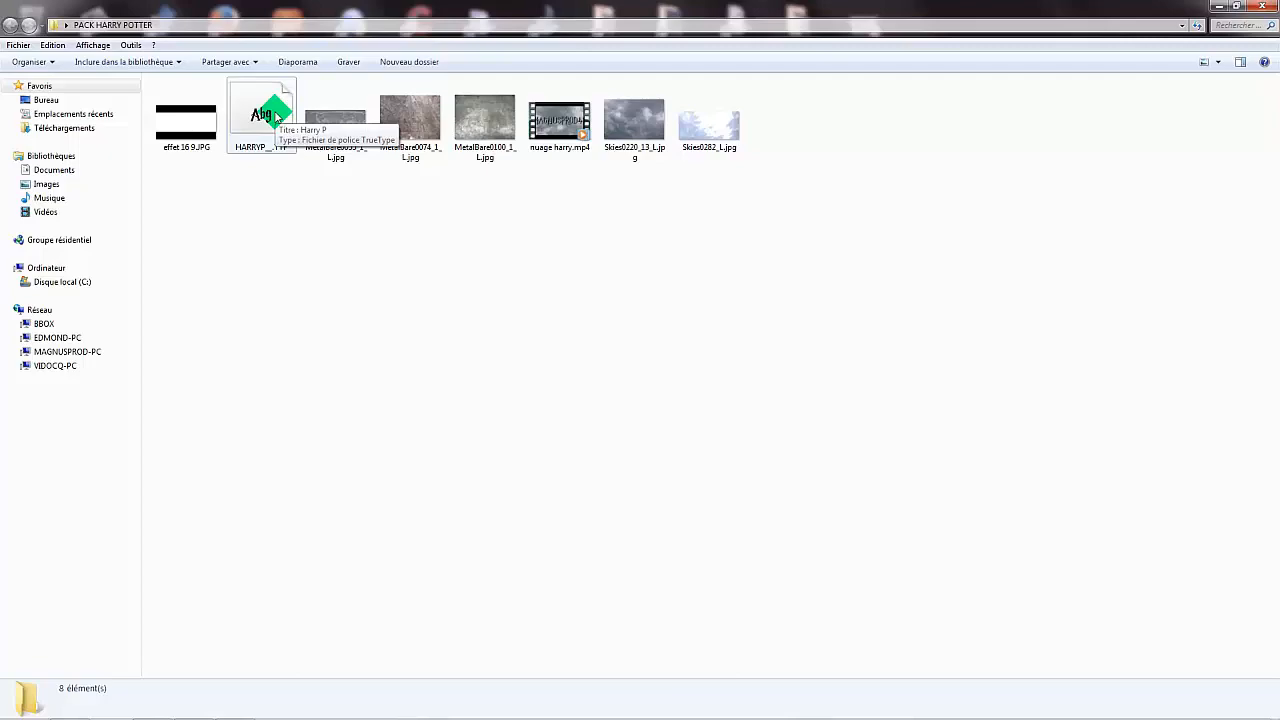
Switch to MAGIX Vidéo deluxe and create a new project with the HDTV 1080i PAL 16:9, 25 fps film settings
{"action": "left_click", "coordinate": [1267, 6]}
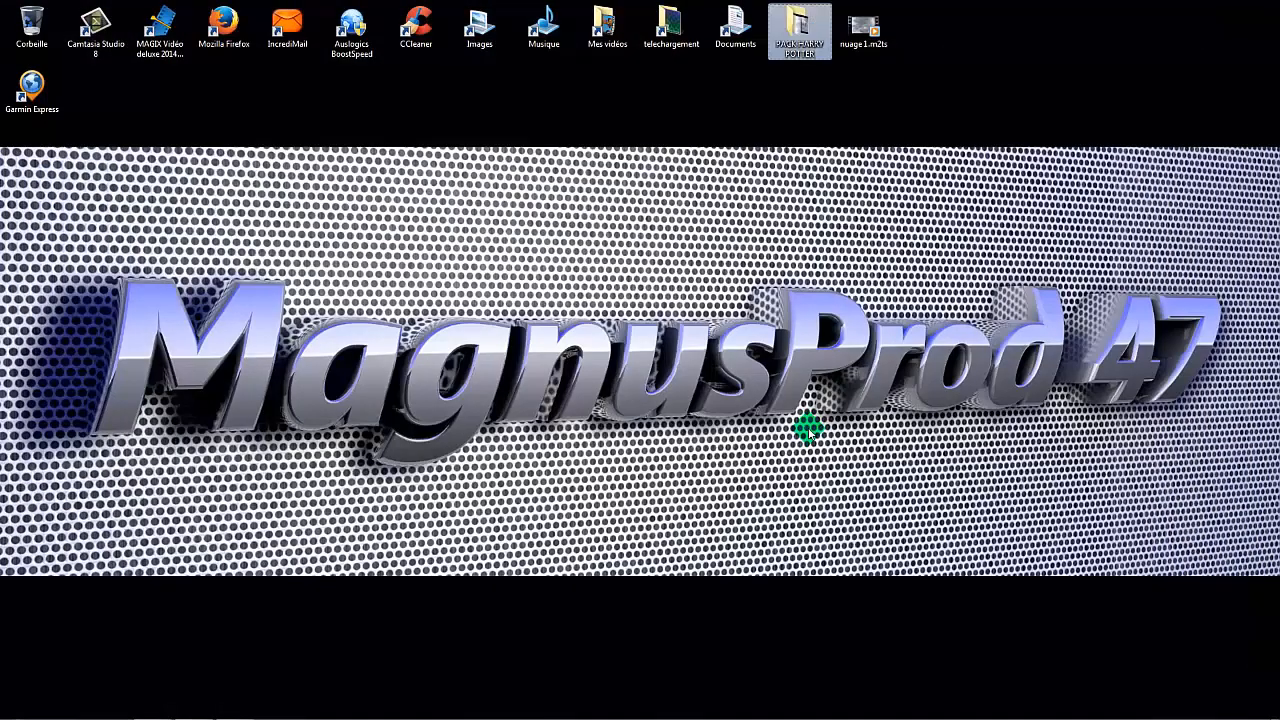
{"action": "double_click", "coordinate": [160, 30]}
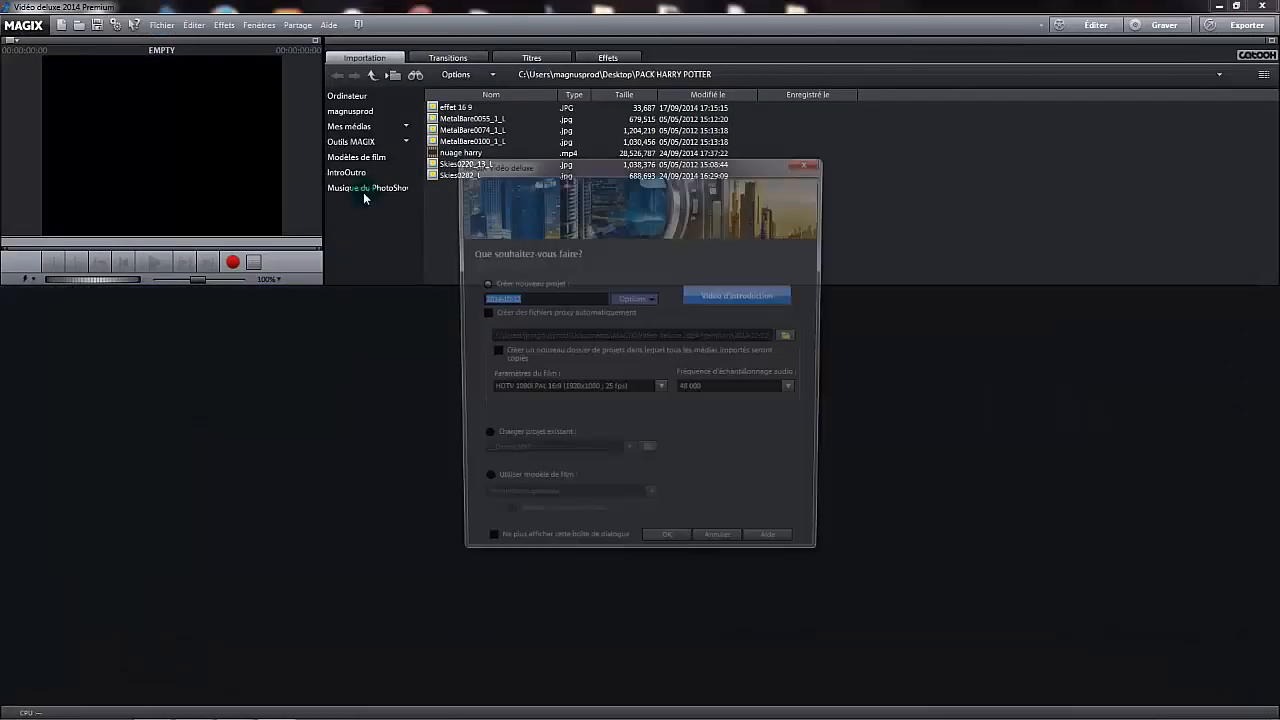
{"action": "left_click", "coordinate": [668, 550]}
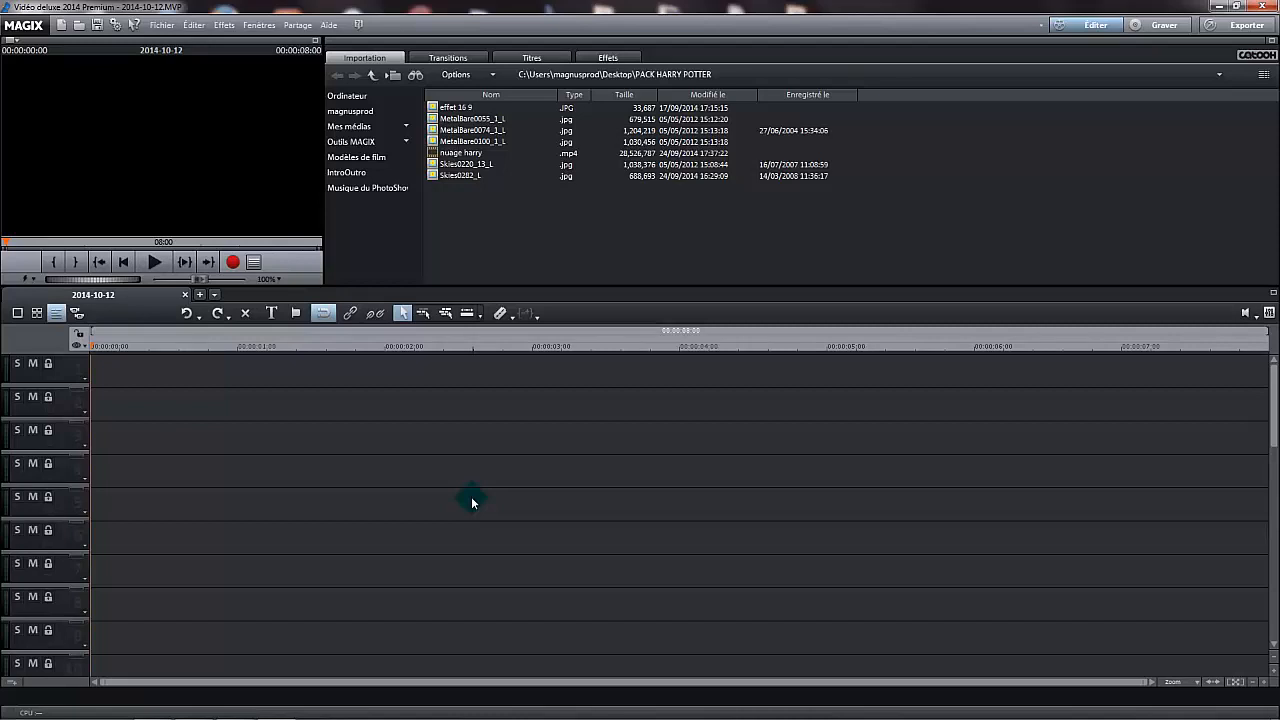
Place Skies0220_13_L on track 1 and Skies0282_L on track 2, both starting at the beginning of the timeline
{"action": "left_click", "coordinate": [462, 164]}
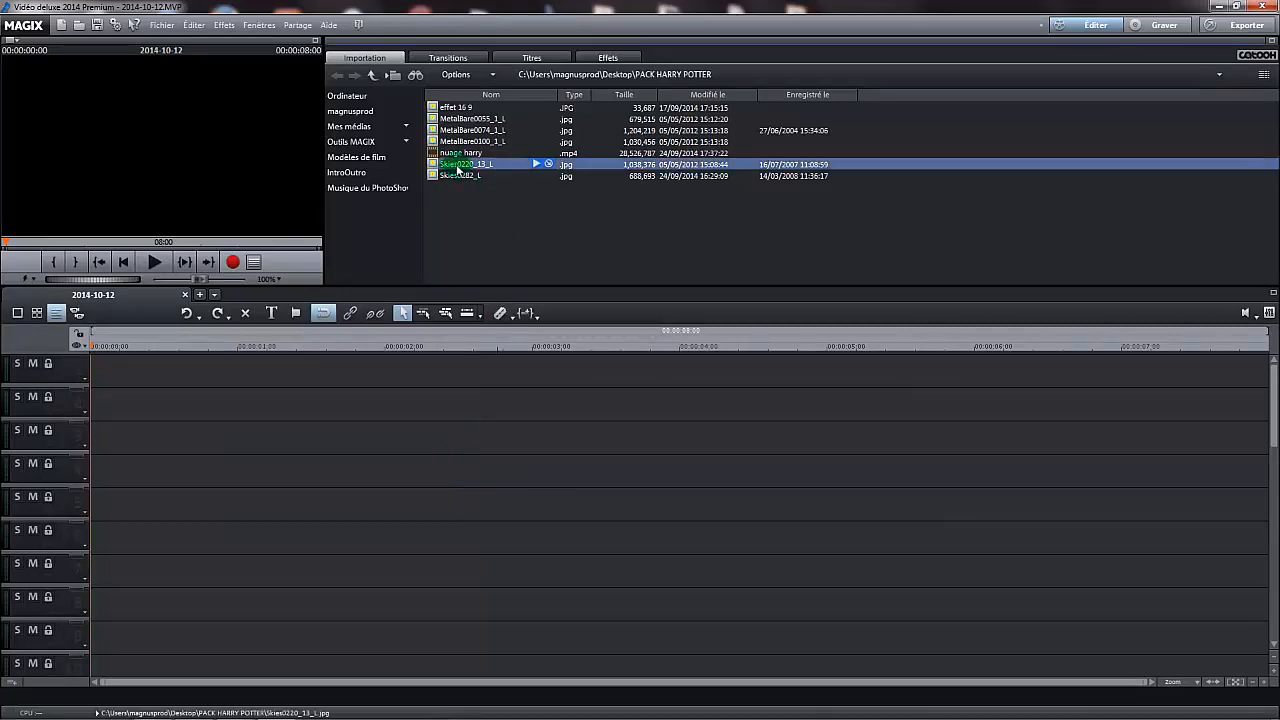
{"action": "left_click_drag", "start_coordinate": [458, 164], "coordinate": [126, 371]}
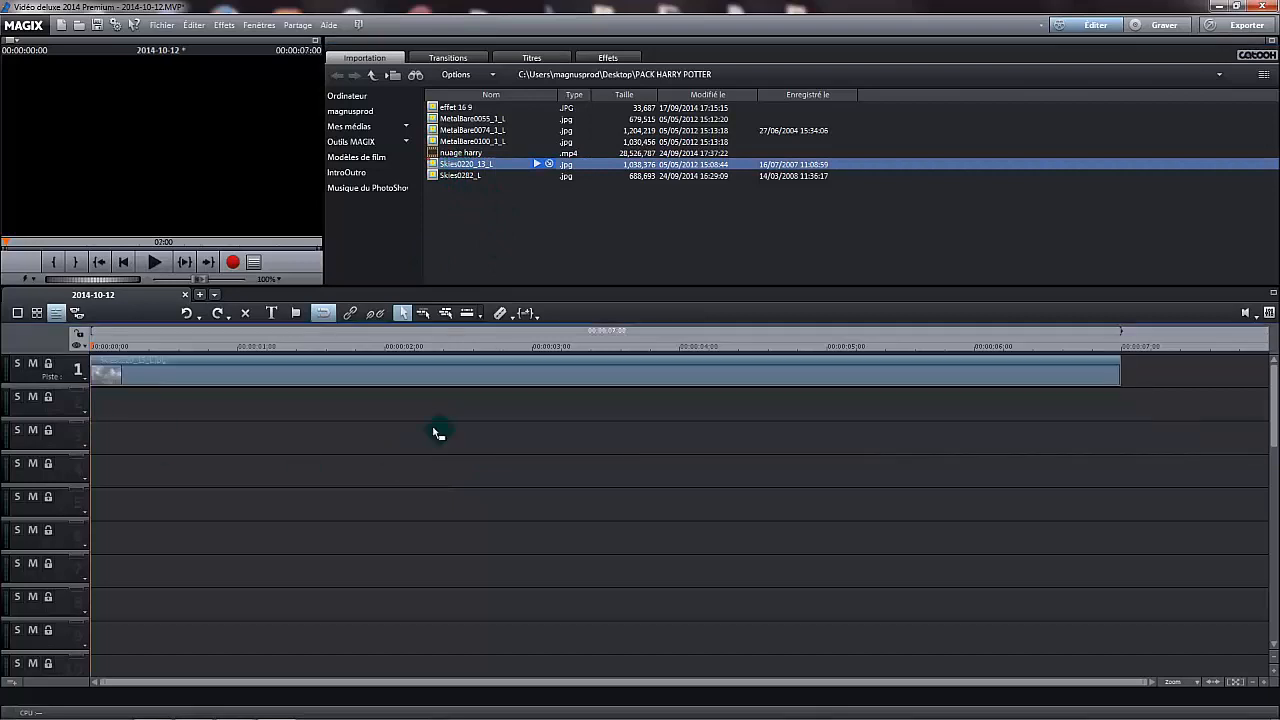
{"action": "left_click", "coordinate": [456, 176]}
{"action": "left_click_drag", "start_coordinate": [450, 210], "coordinate": [150, 408]}
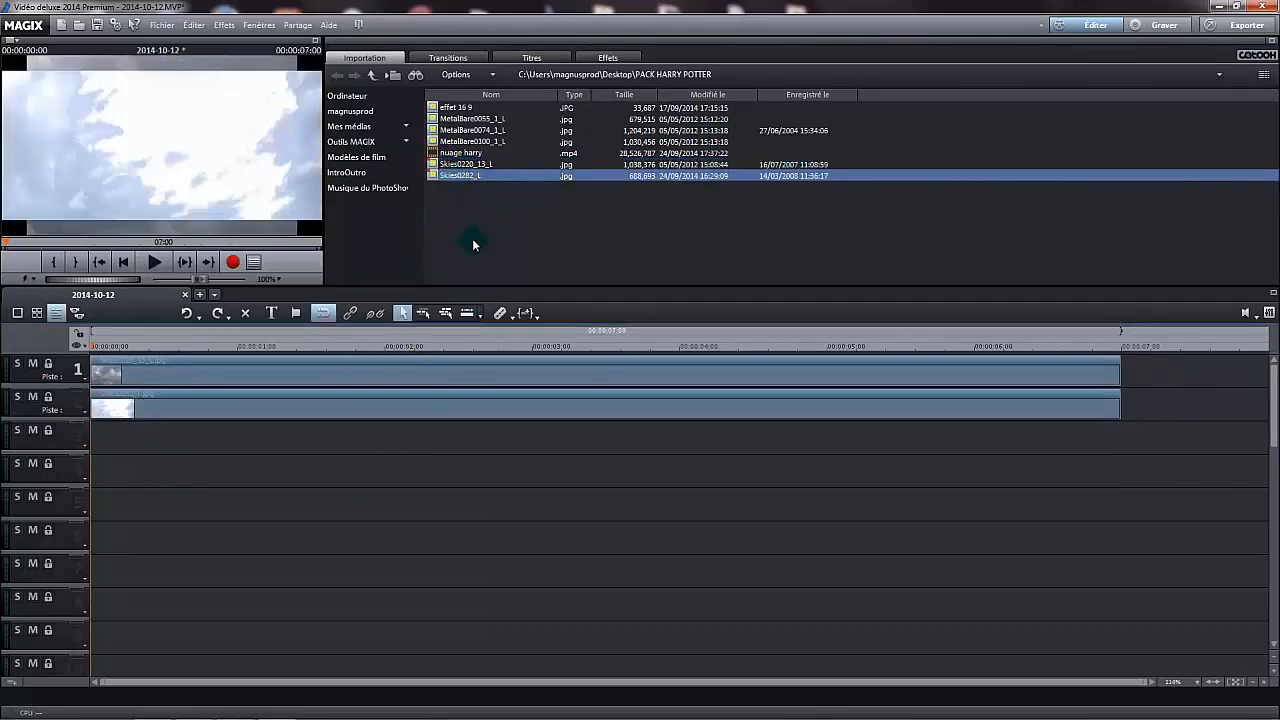
Apply a Chrominance video effect that masks white to the Skies0282_L clip on track 2
{"action": "left_click_drag", "start_coordinate": [478, 168], "coordinate": [318, 404]}
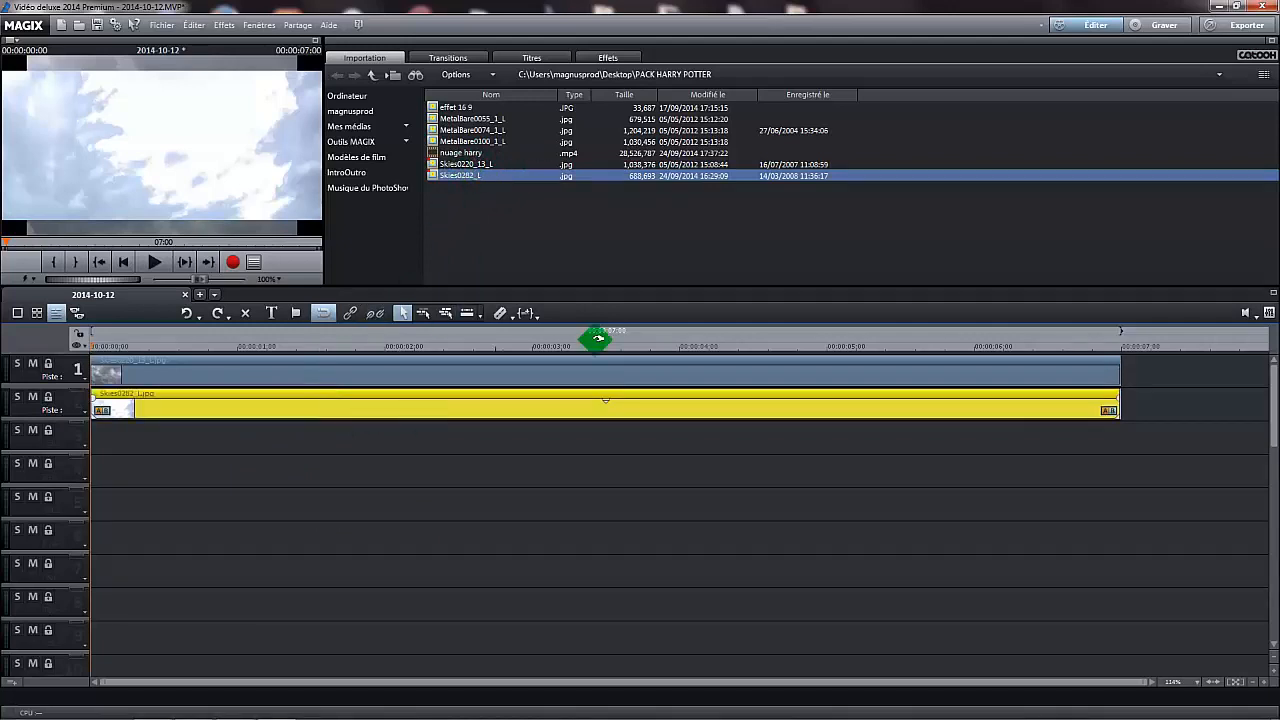
{"action": "left_click", "coordinate": [602, 56]}
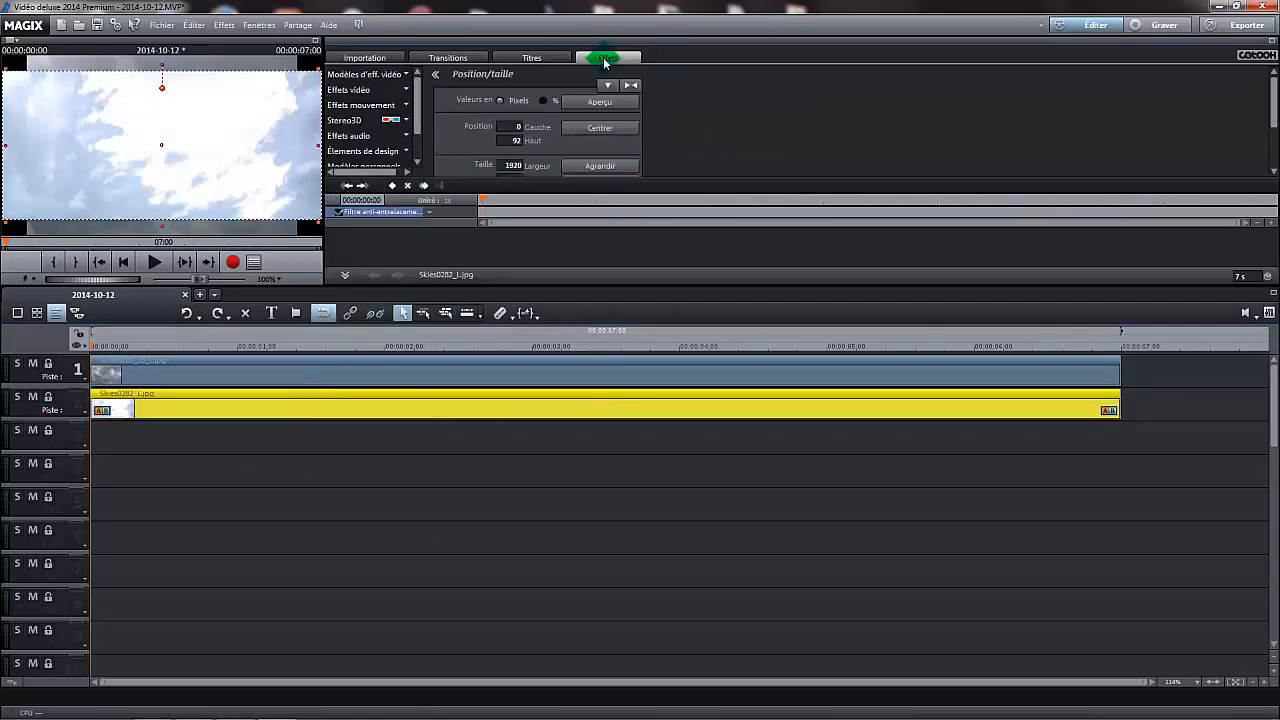
{"action": "left_click", "coordinate": [340, 88]}
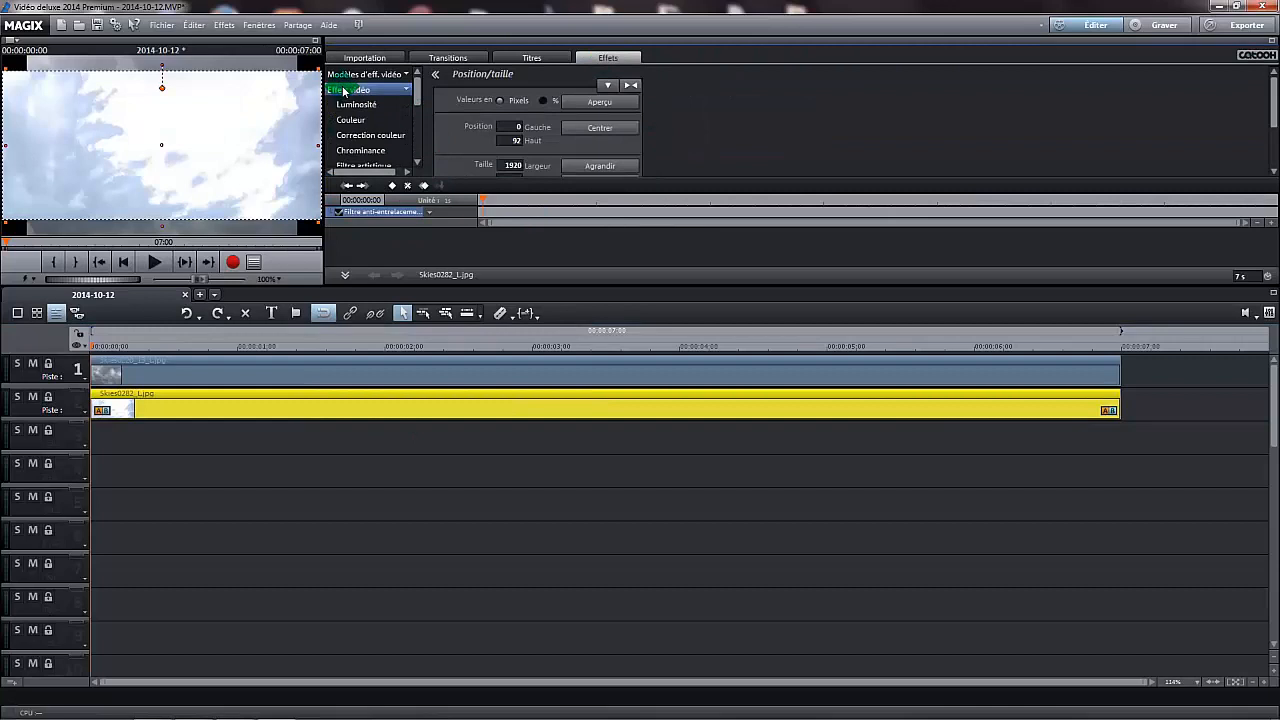
{"action": "left_click", "coordinate": [385, 150]}
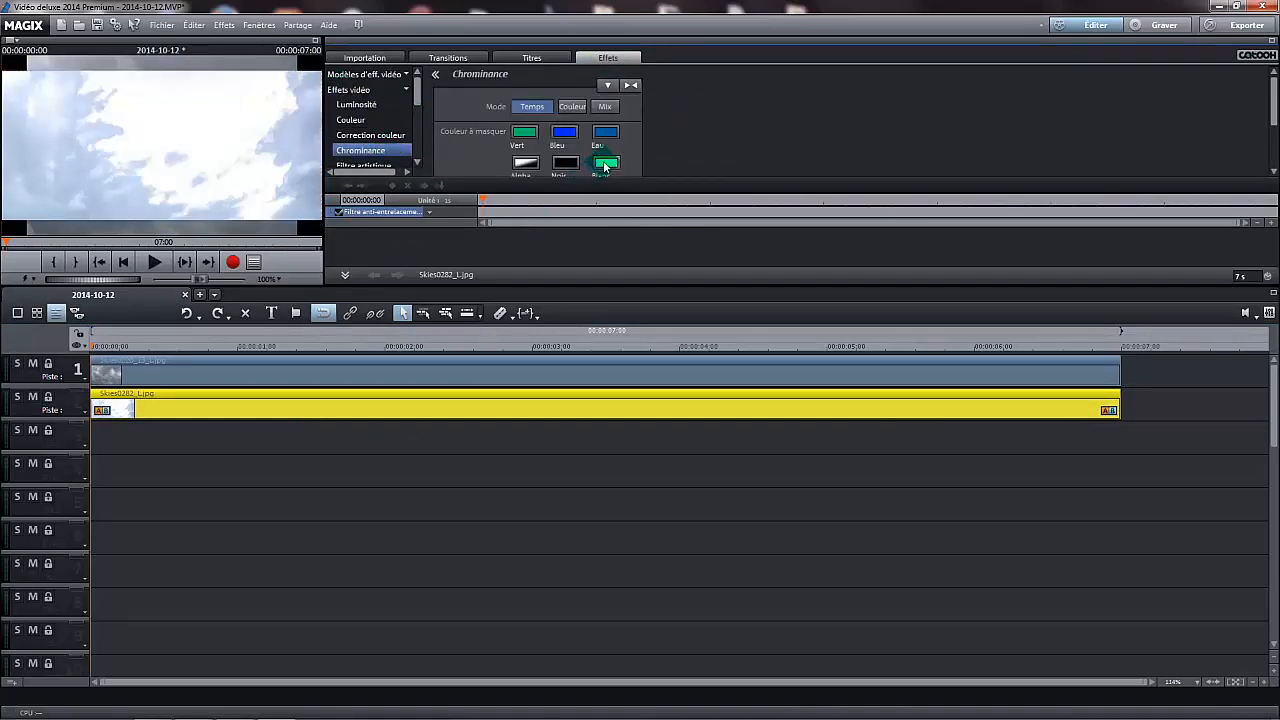
{"action": "left_click", "coordinate": [605, 166]}
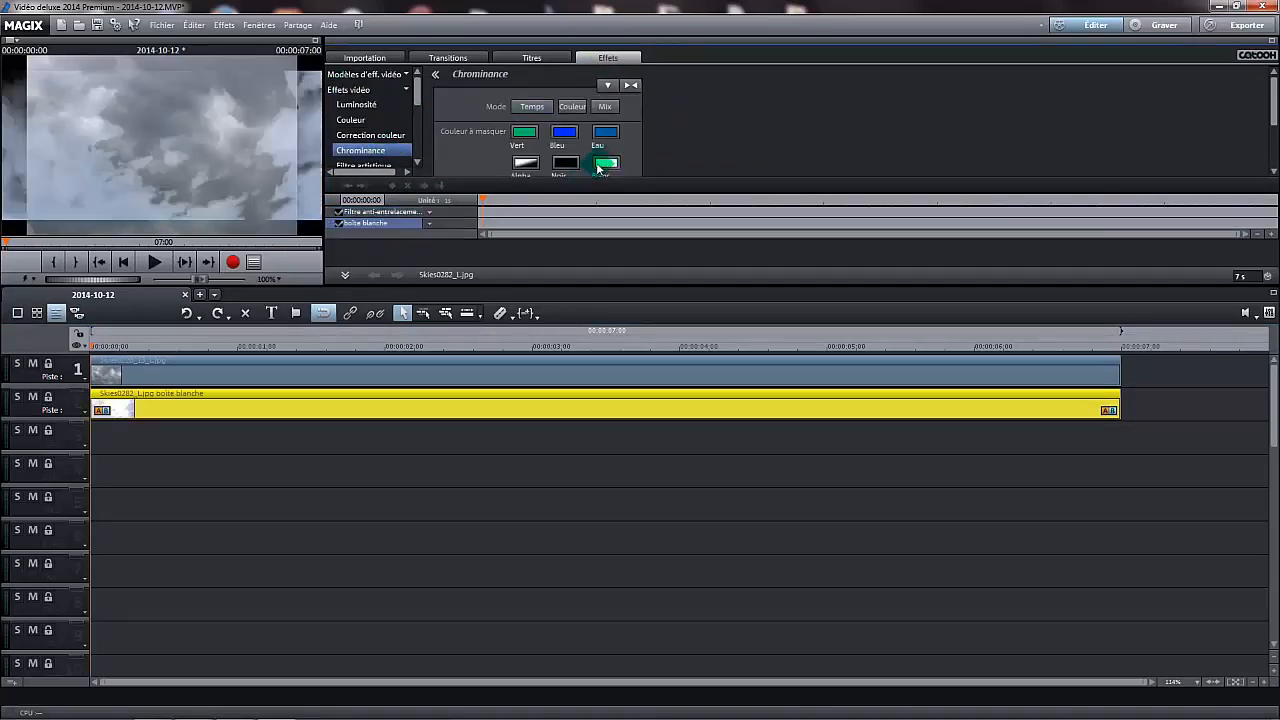
Set the zoom of the preview monitor to 75 %
{"action": "left_click", "coordinate": [320, 312]}
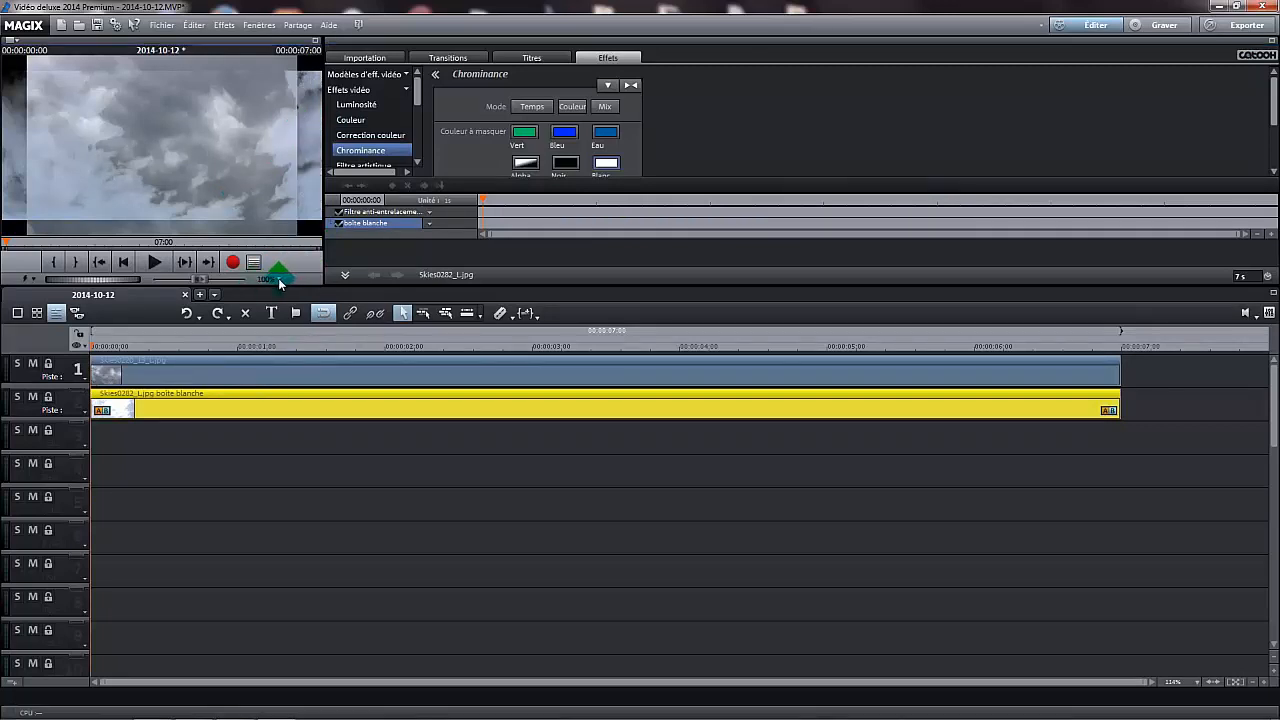
{"action": "left_click", "coordinate": [279, 283]}
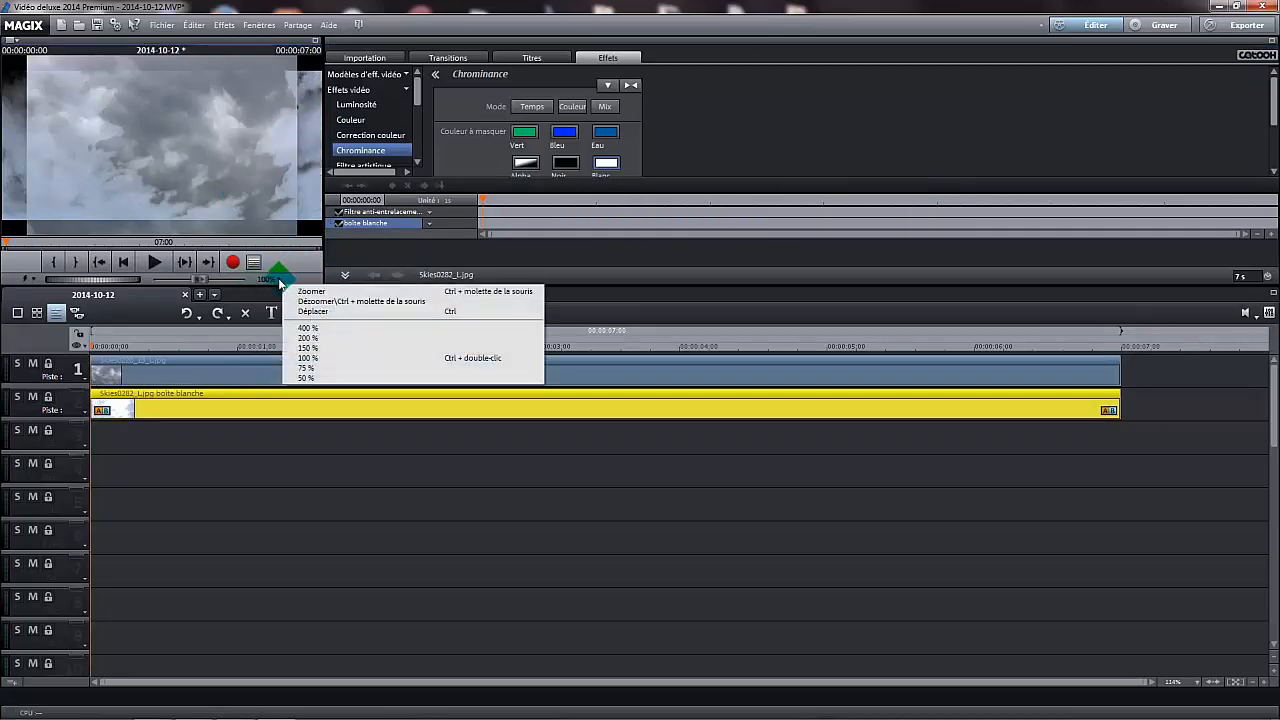
{"action": "left_click", "coordinate": [304, 370]}
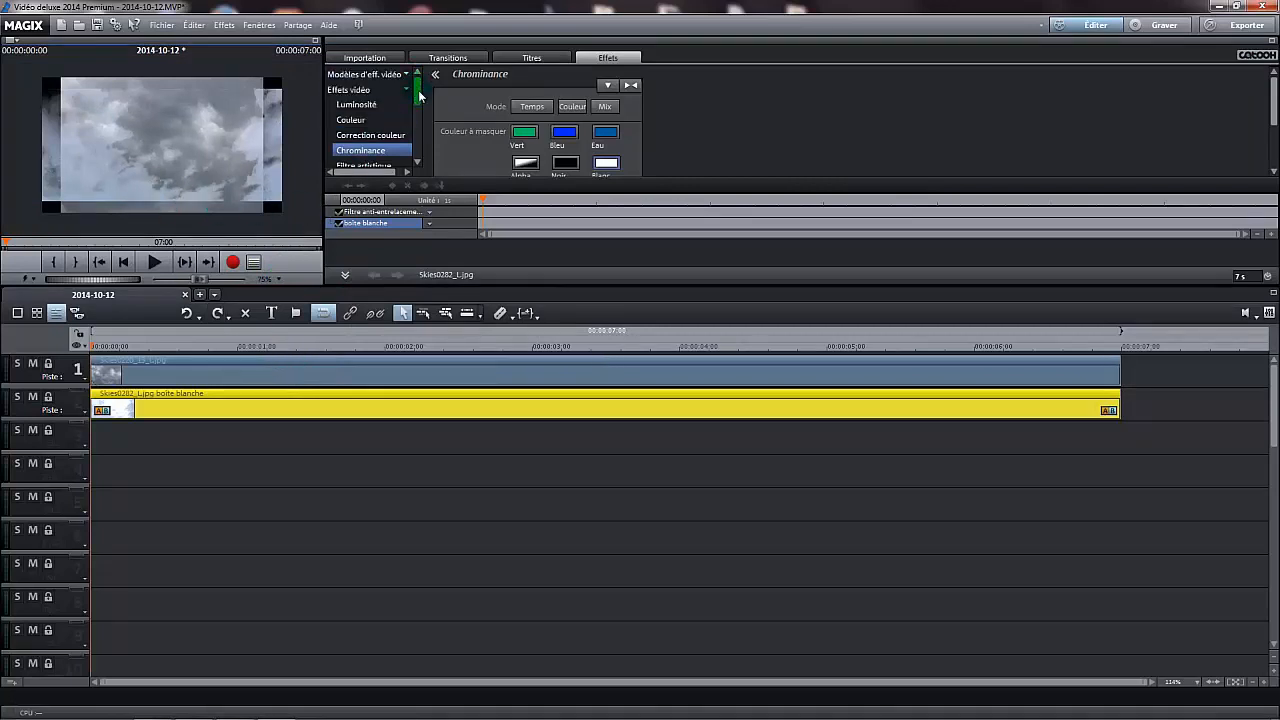
Display the Position/Taille movement effect and mute track 2 so only the dark sky image shows
{"action": "left_click_drag", "start_coordinate": [419, 95], "coordinate": [414, 124]}
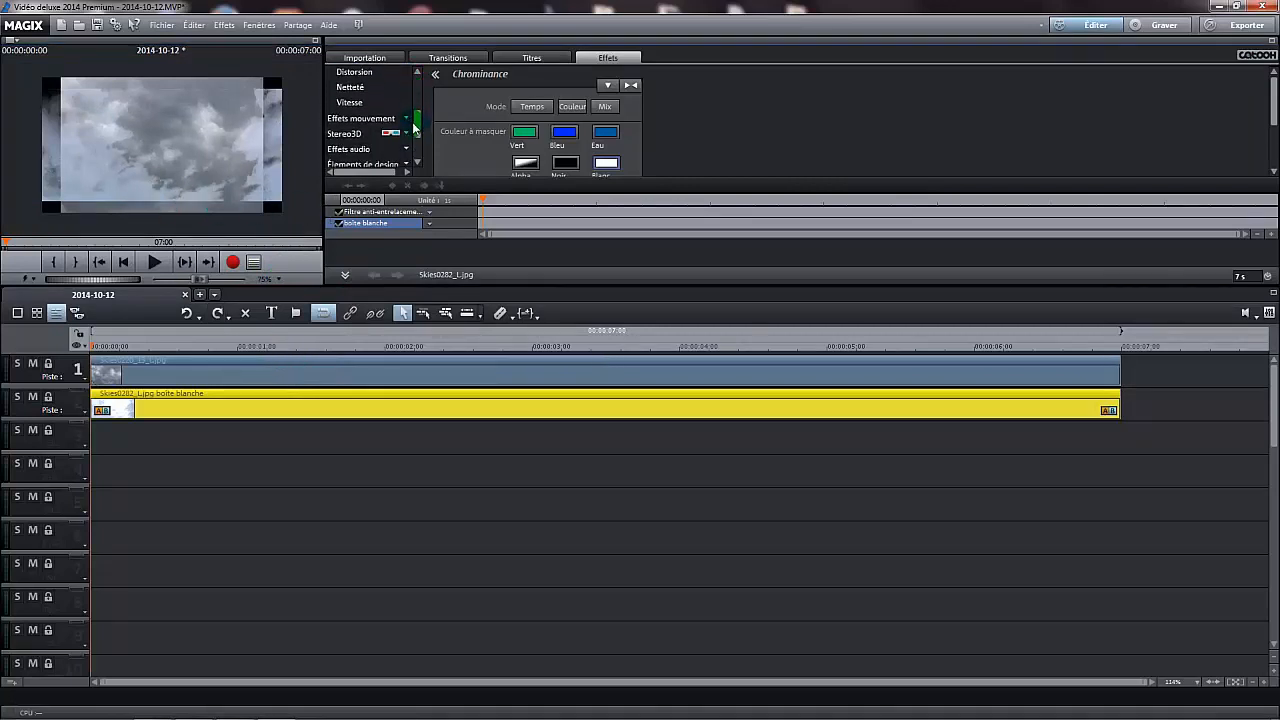
{"action": "left_click", "coordinate": [372, 120]}
{"action": "left_click", "coordinate": [376, 133]}
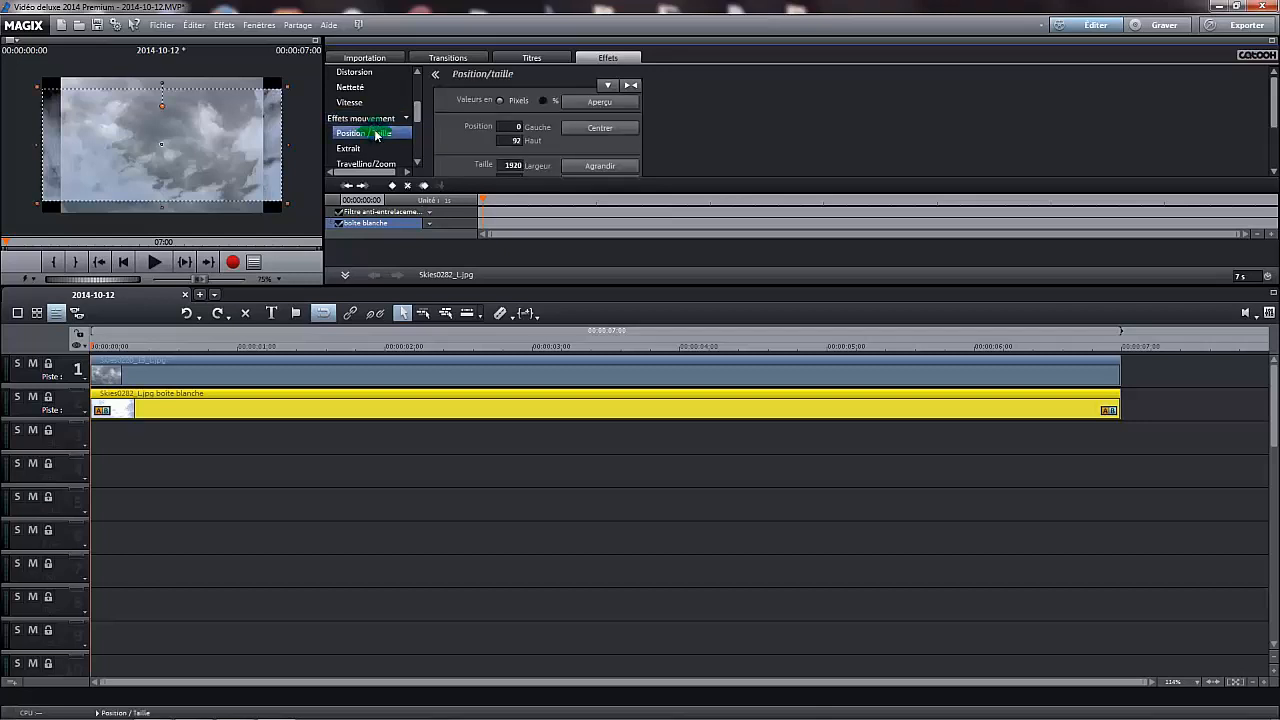
{"action": "left_click", "coordinate": [384, 135]}
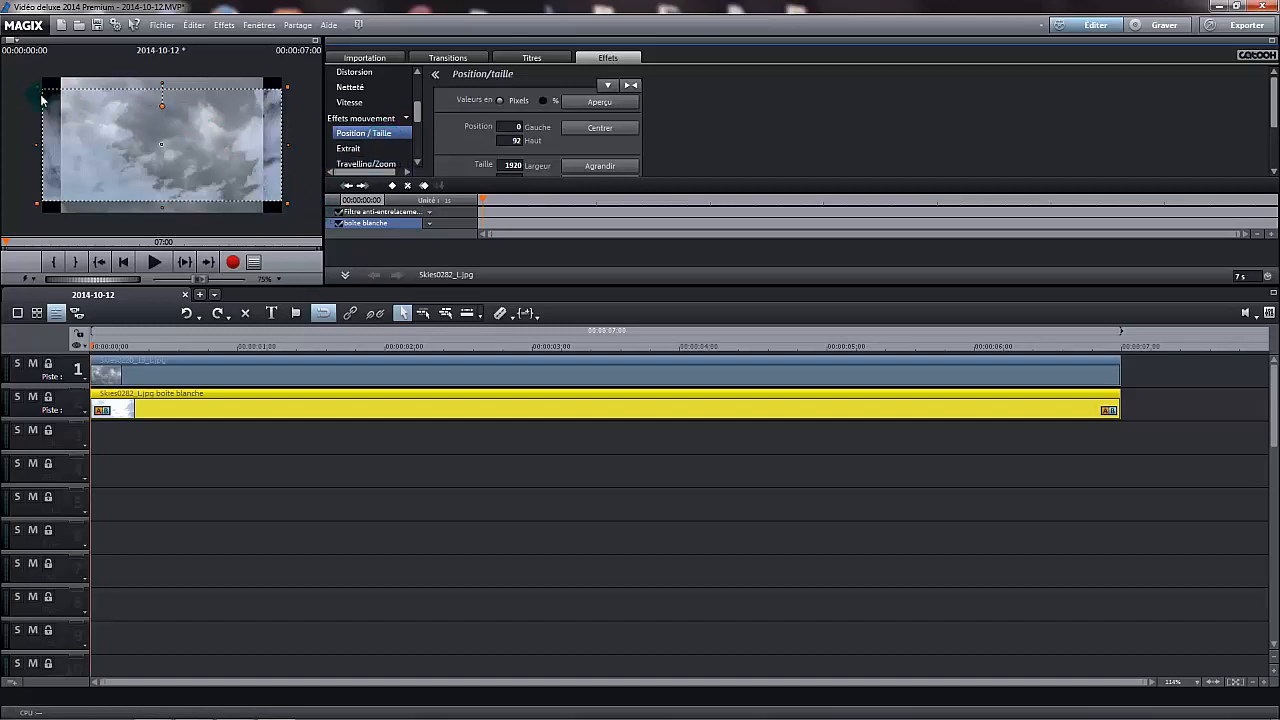
{"action": "left_click", "coordinate": [36, 398]}
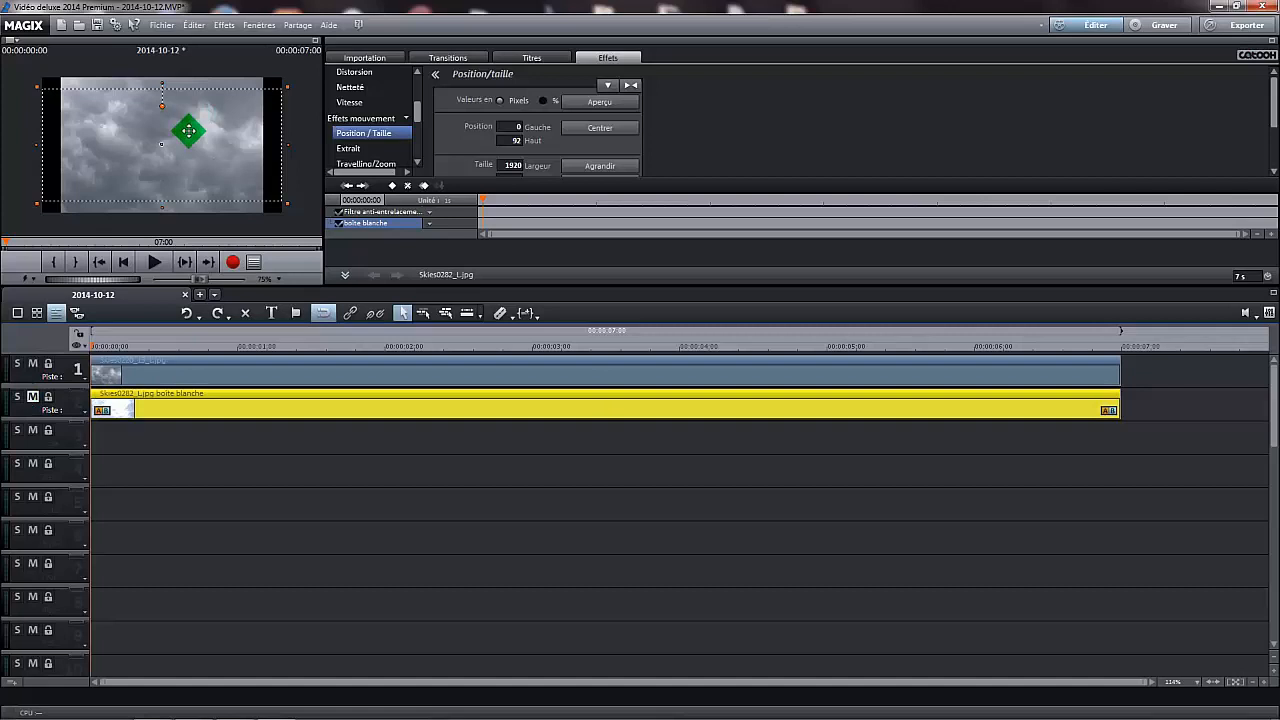
Enlarge the Skies0220_13_L clip, turn off Conserver proportions and widen it to about 1904 pixels
{"action": "left_click", "coordinate": [166, 360]}
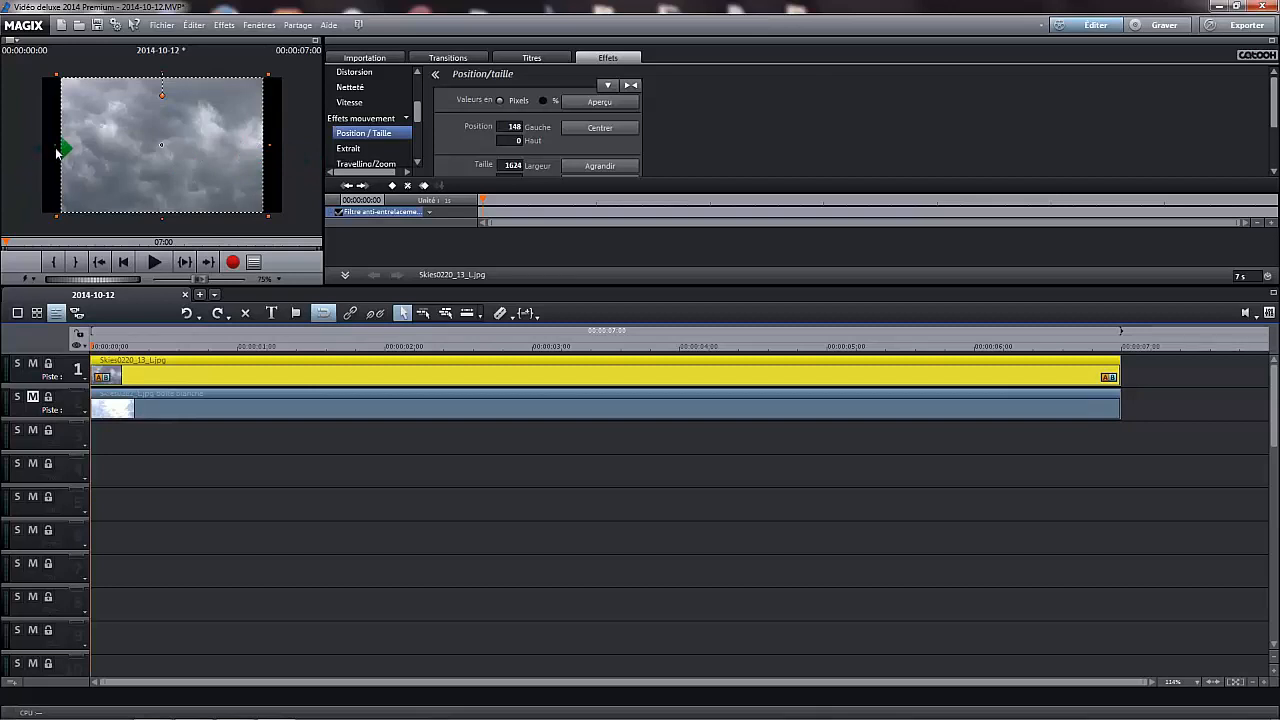
{"action": "left_click_drag", "start_coordinate": [55, 145], "coordinate": [40, 150]}
{"action": "left_click_drag", "start_coordinate": [1273, 90], "coordinate": [1273, 135]}
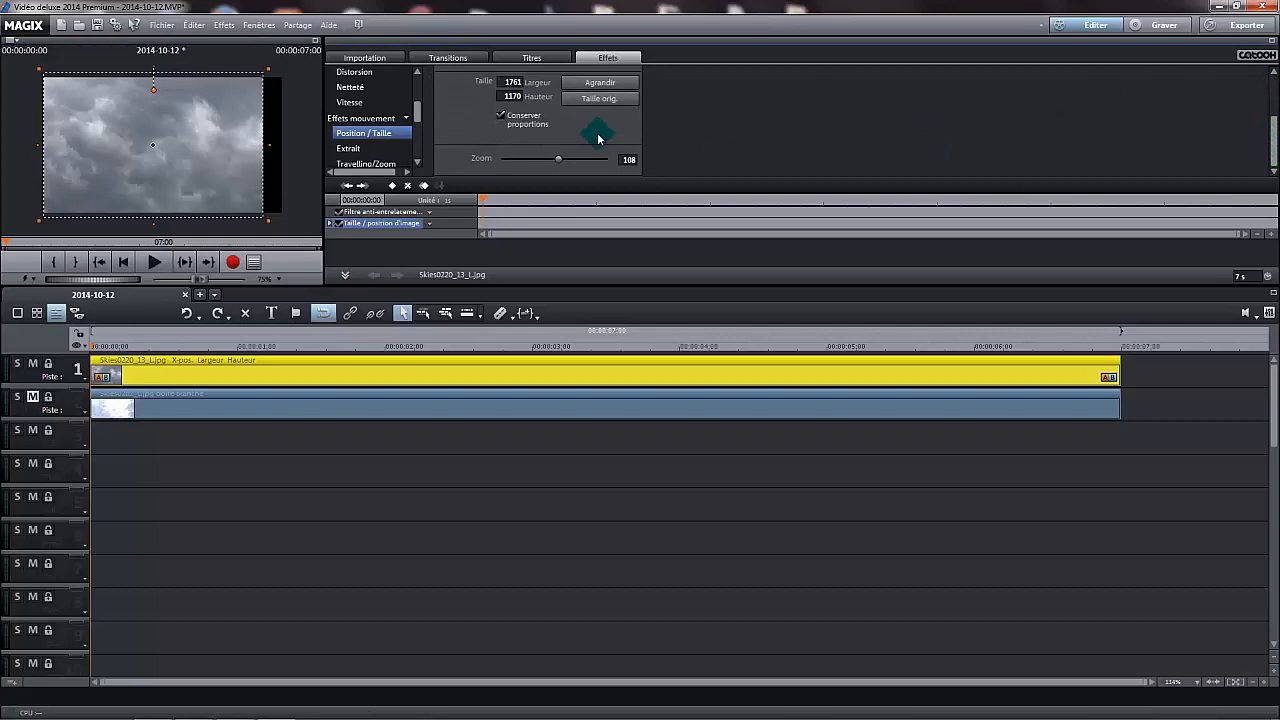
{"action": "left_click", "coordinate": [503, 118]}
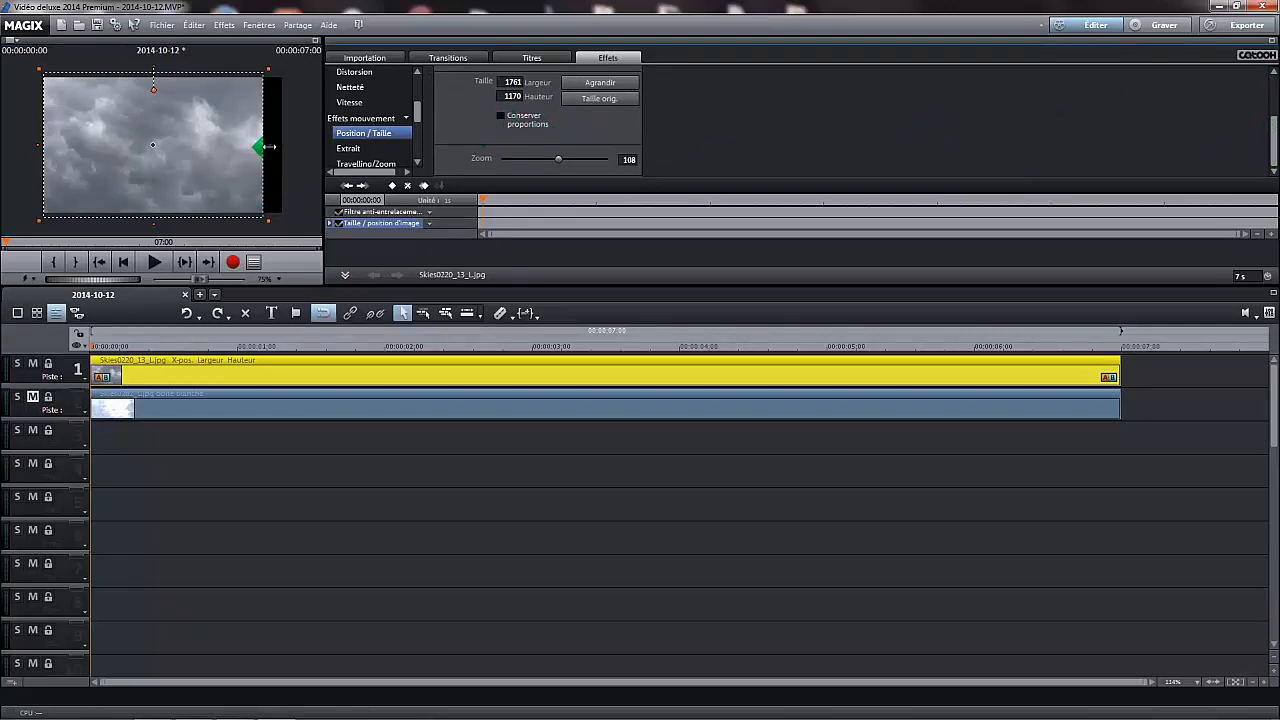
{"action": "left_click_drag", "start_coordinate": [268, 146], "coordinate": [287, 146]}
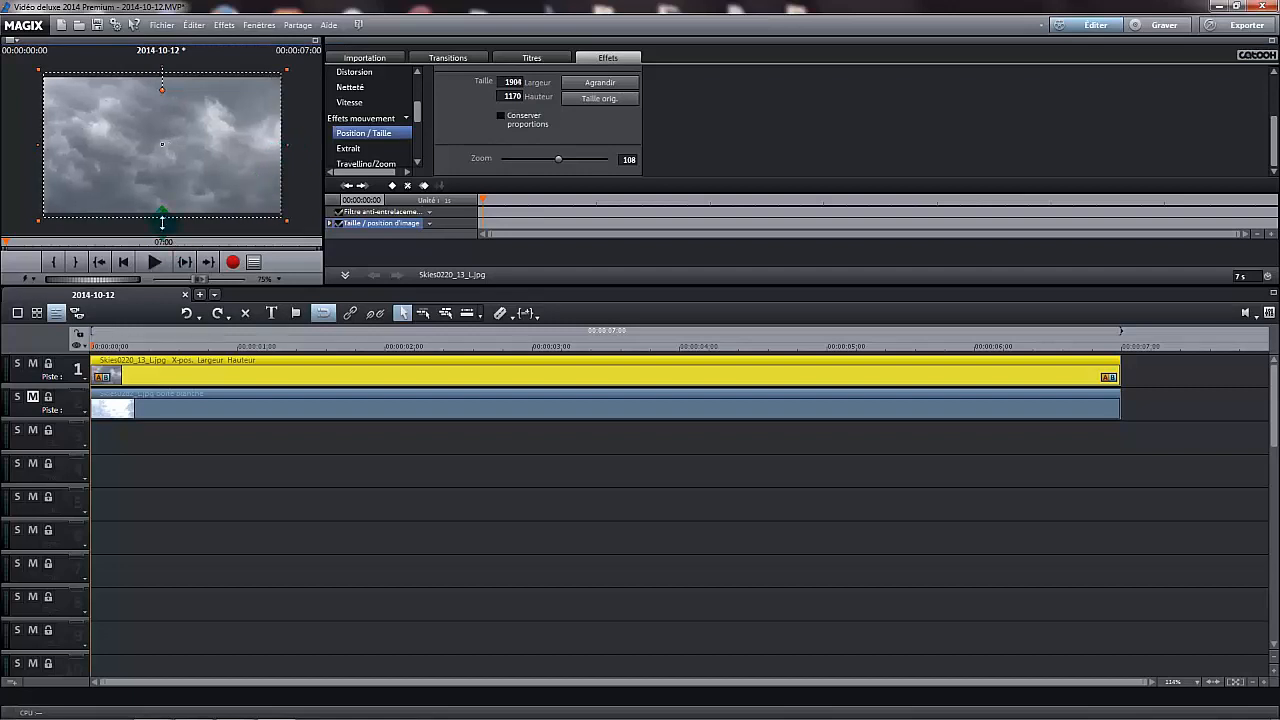
Reduce the height of the Skies0220_13_L clip to about 1091 pixels from its upper and lower edges
{"action": "left_click_drag", "start_coordinate": [162, 221], "coordinate": [161, 217]}
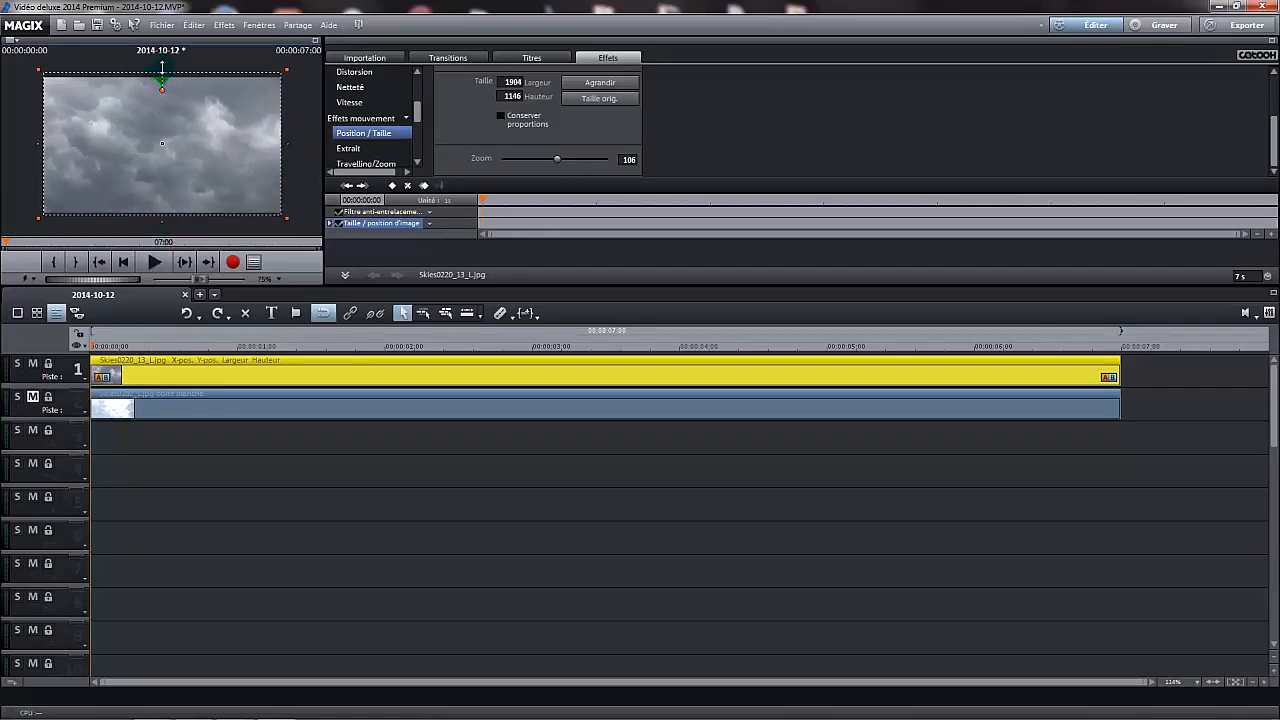
{"action": "left_click_drag", "start_coordinate": [162, 67], "coordinate": [161, 73]}
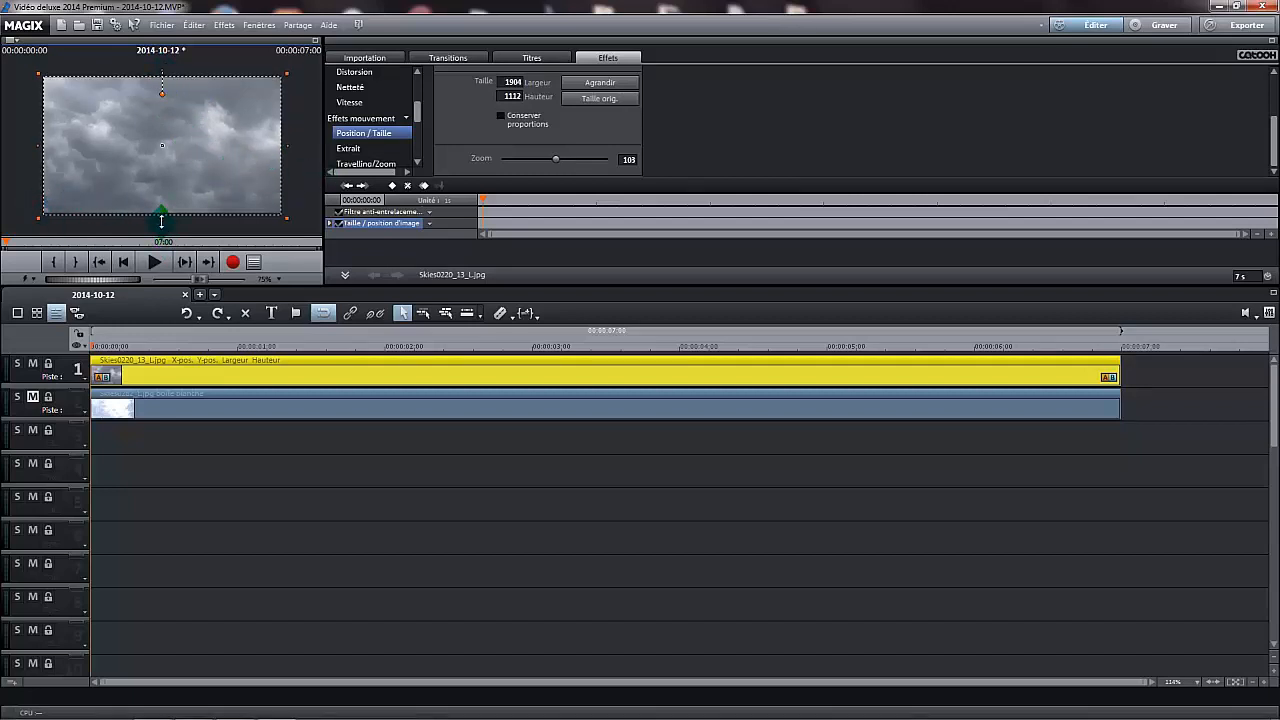
{"action": "left_click_drag", "start_coordinate": [160, 220], "coordinate": [161, 217]}
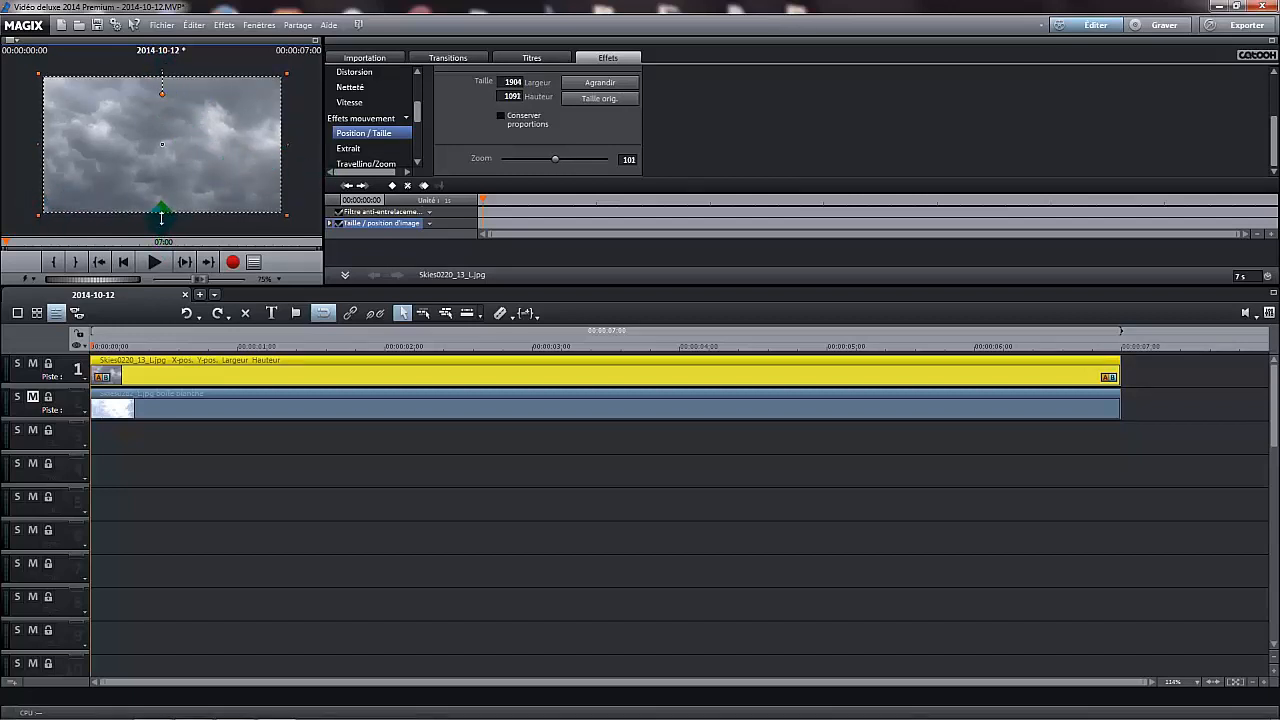
Set the Skies0220_13_L clip's zoom to 100, then stretch it to about 1910 × 1091 pixels to fill the frame
{"action": "double_click", "coordinate": [630, 159]}
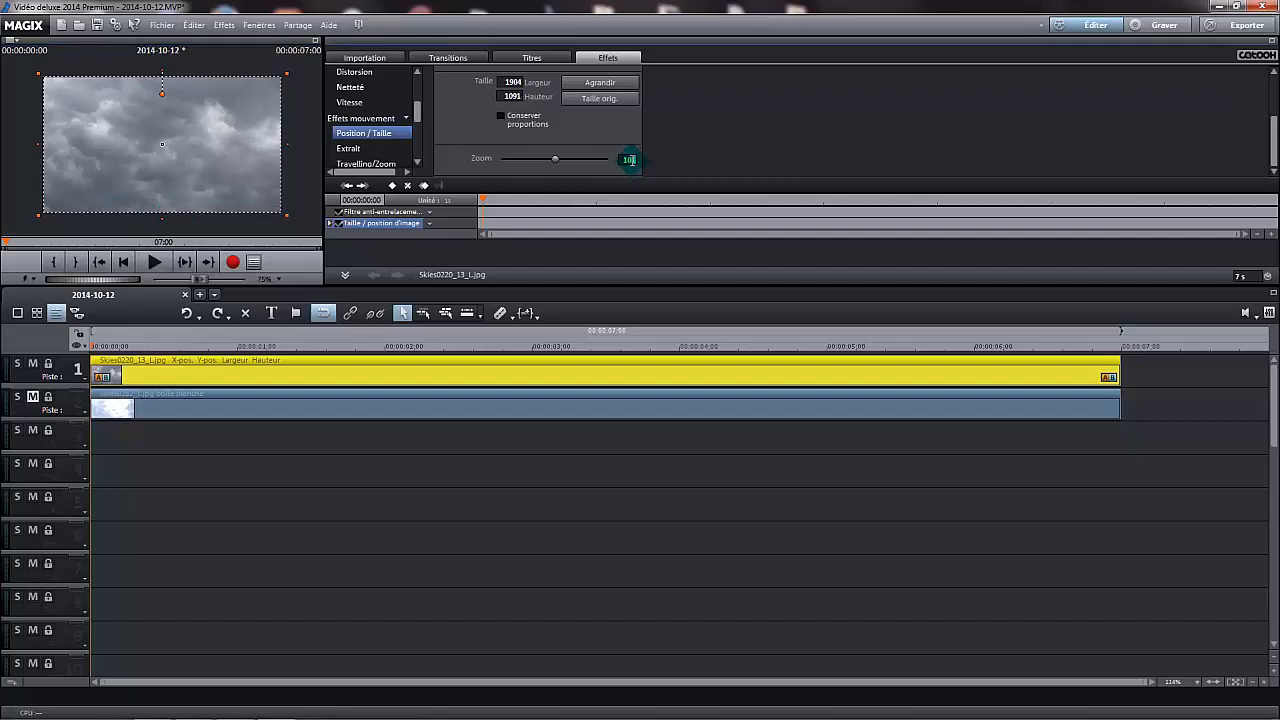
{"action": "type", "text": "100"}
{"action": "key", "text": "Return"}
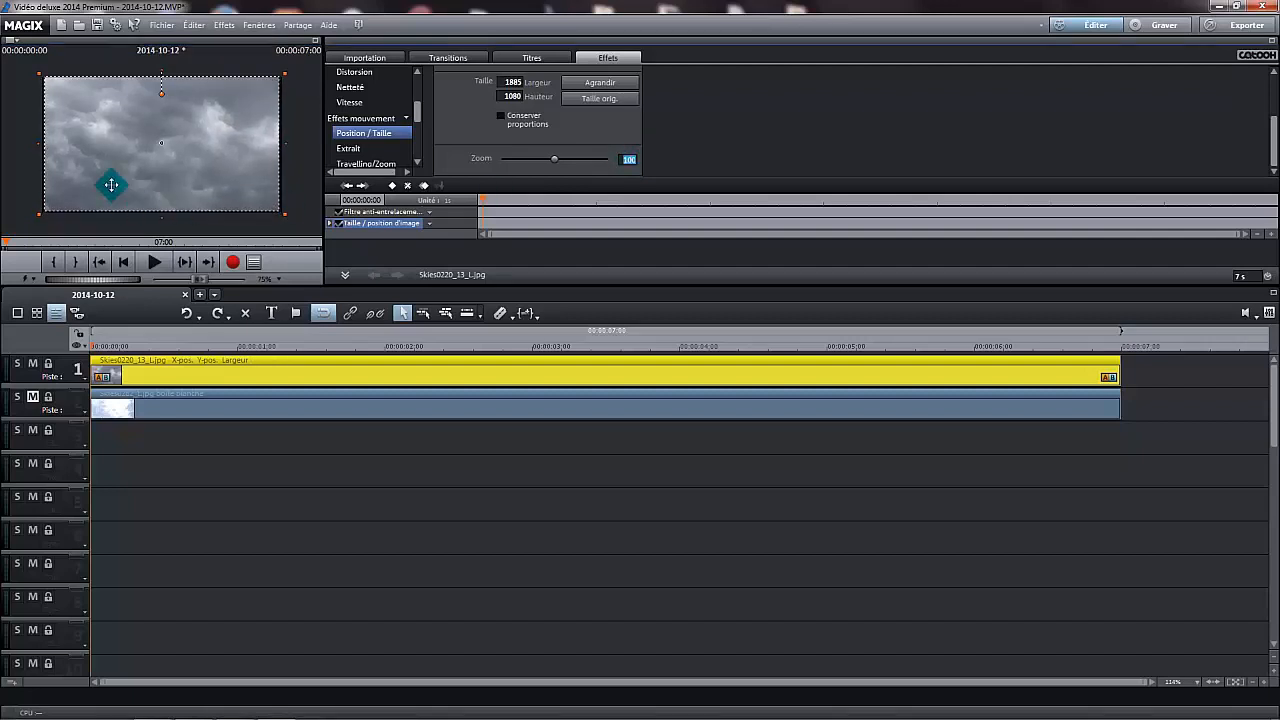
{"action": "left_click_drag", "start_coordinate": [35, 144], "coordinate": [37, 144]}
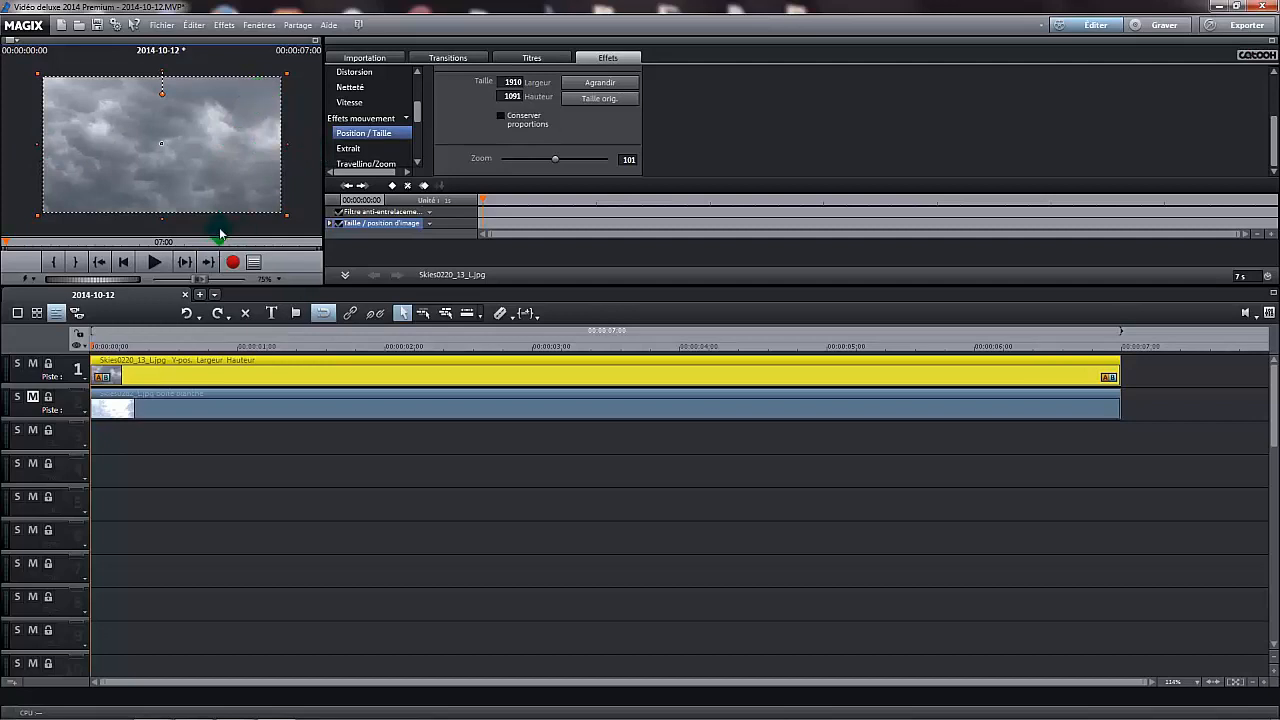
{"action": "left_click", "coordinate": [375, 57]}
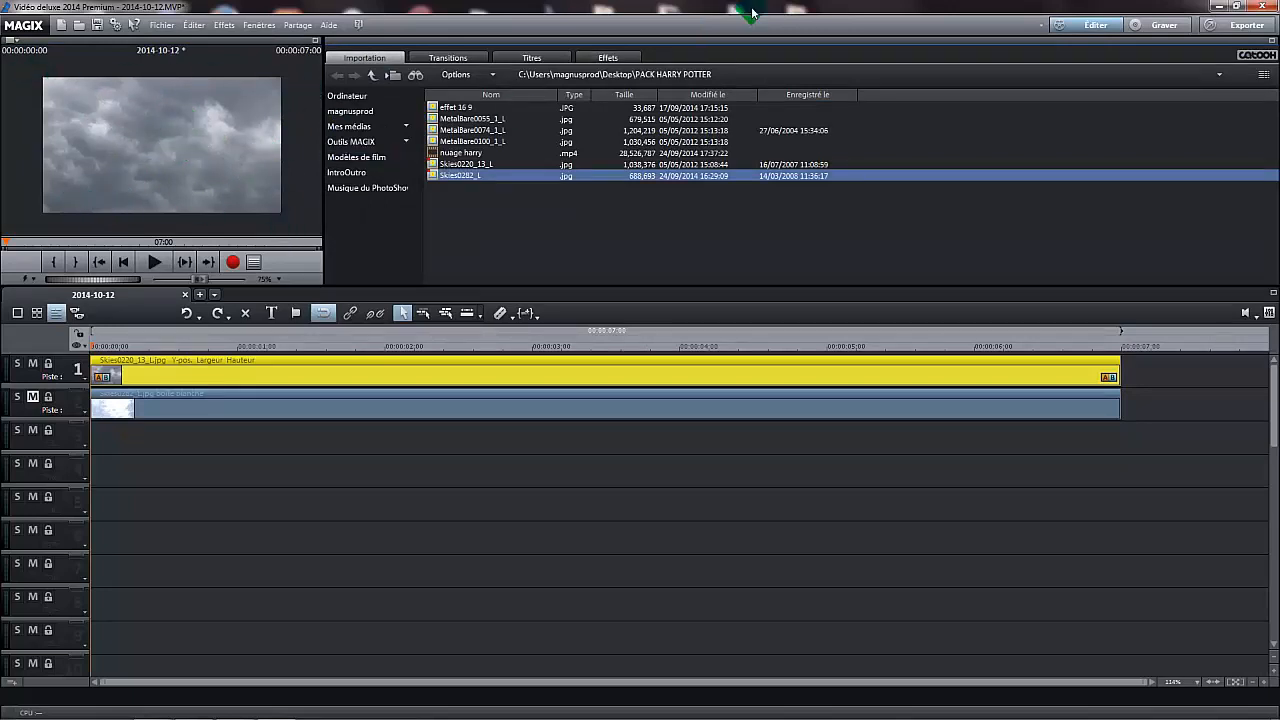
{"action": "left_click", "coordinate": [608, 57]}
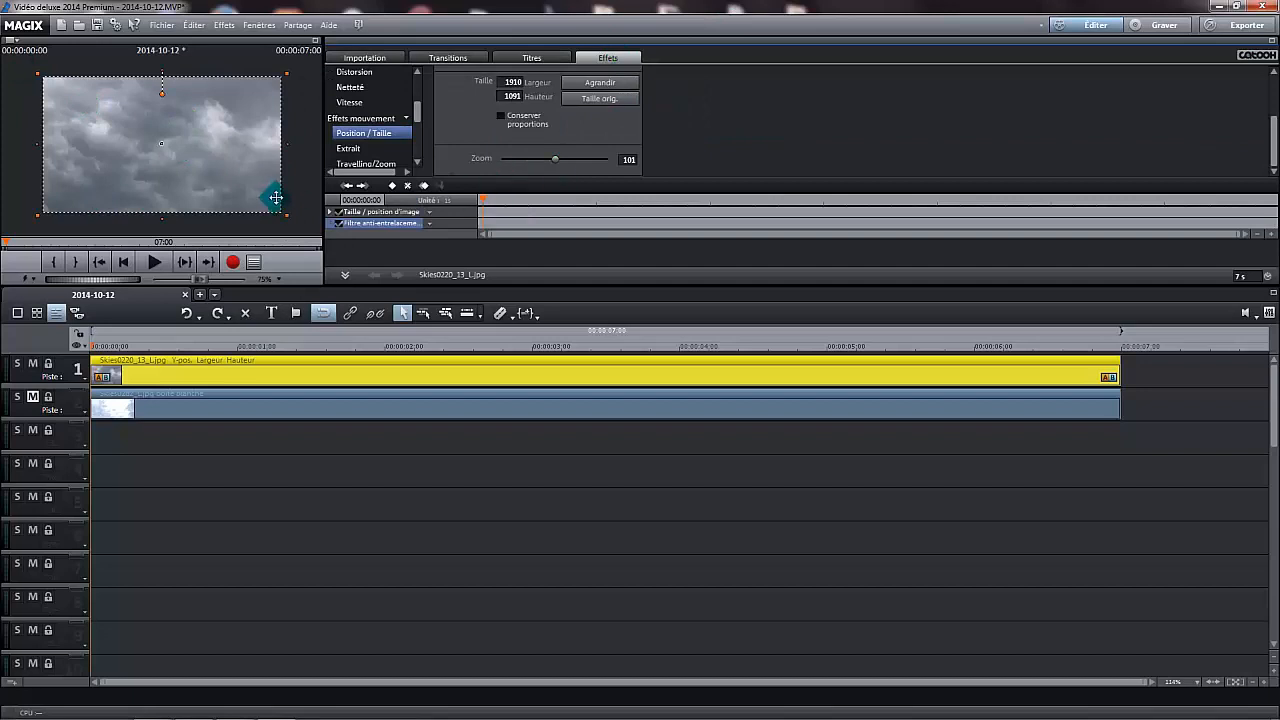
Mute track 1 and unmute track 2 so only the light sky image shows
{"action": "left_click", "coordinate": [33, 363]}
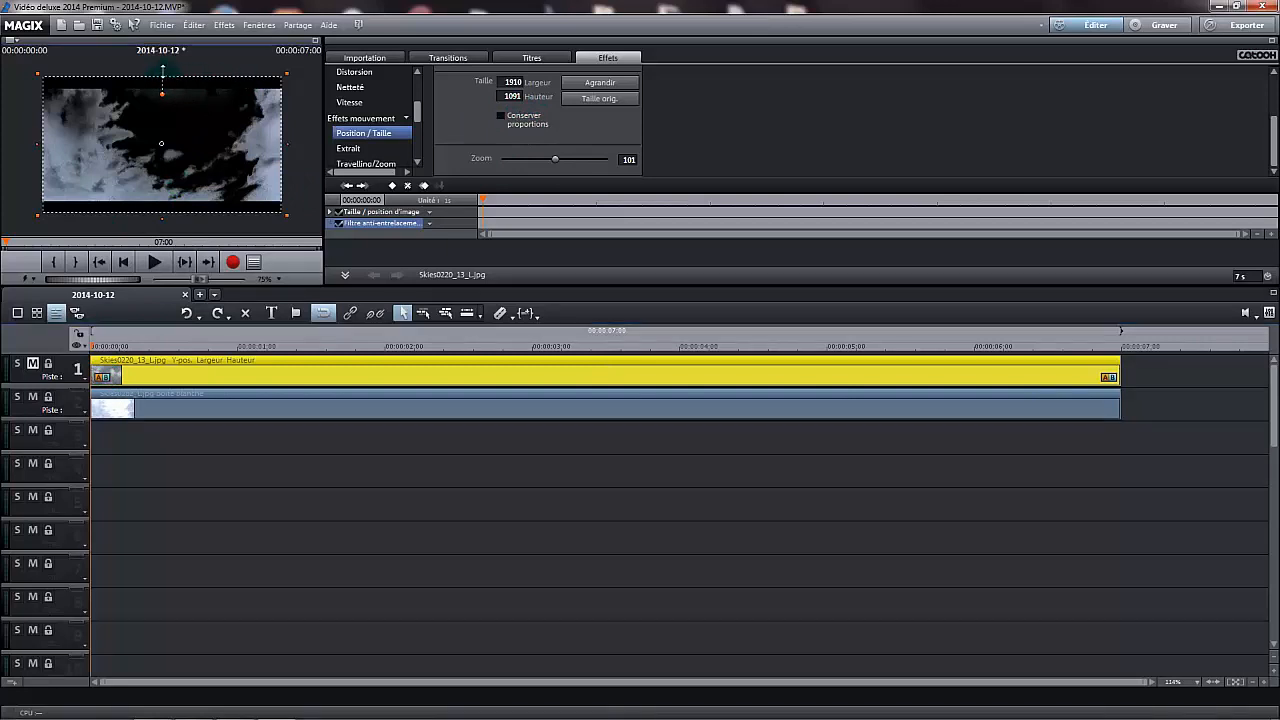
{"action": "left_click_drag", "start_coordinate": [162, 70], "coordinate": [164, 58]}
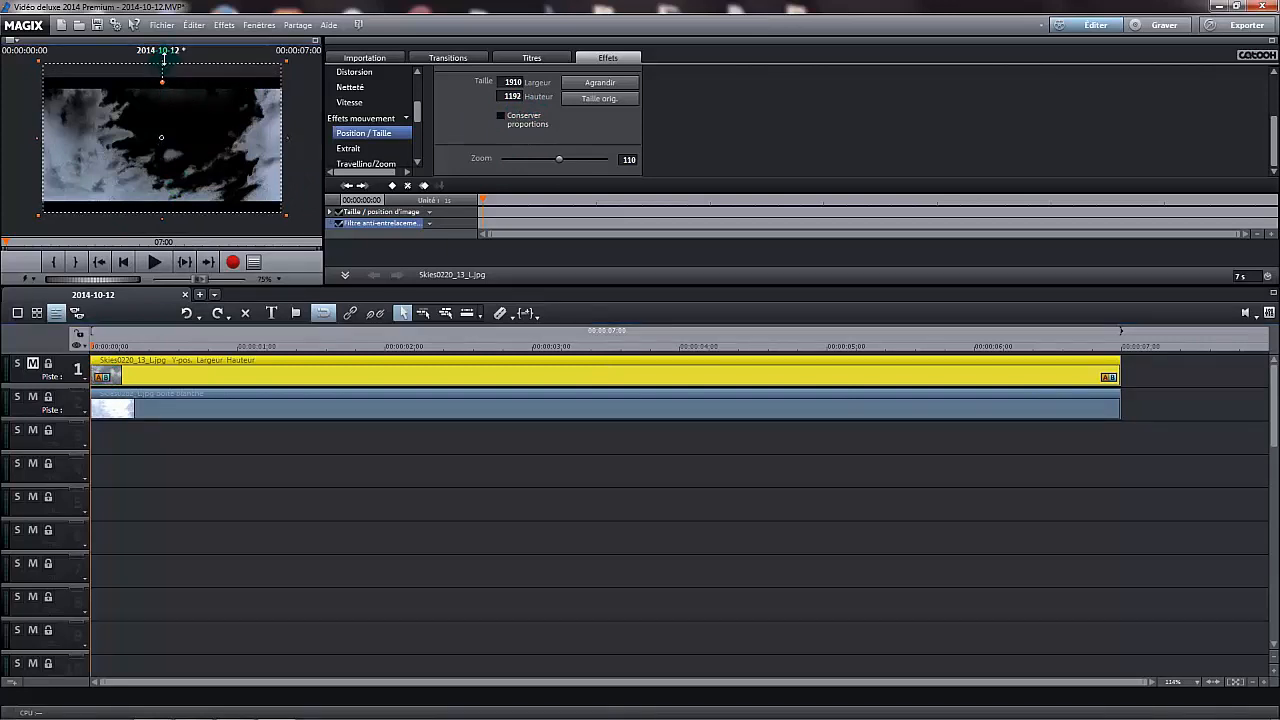
{"action": "left_click", "coordinate": [151, 404]}
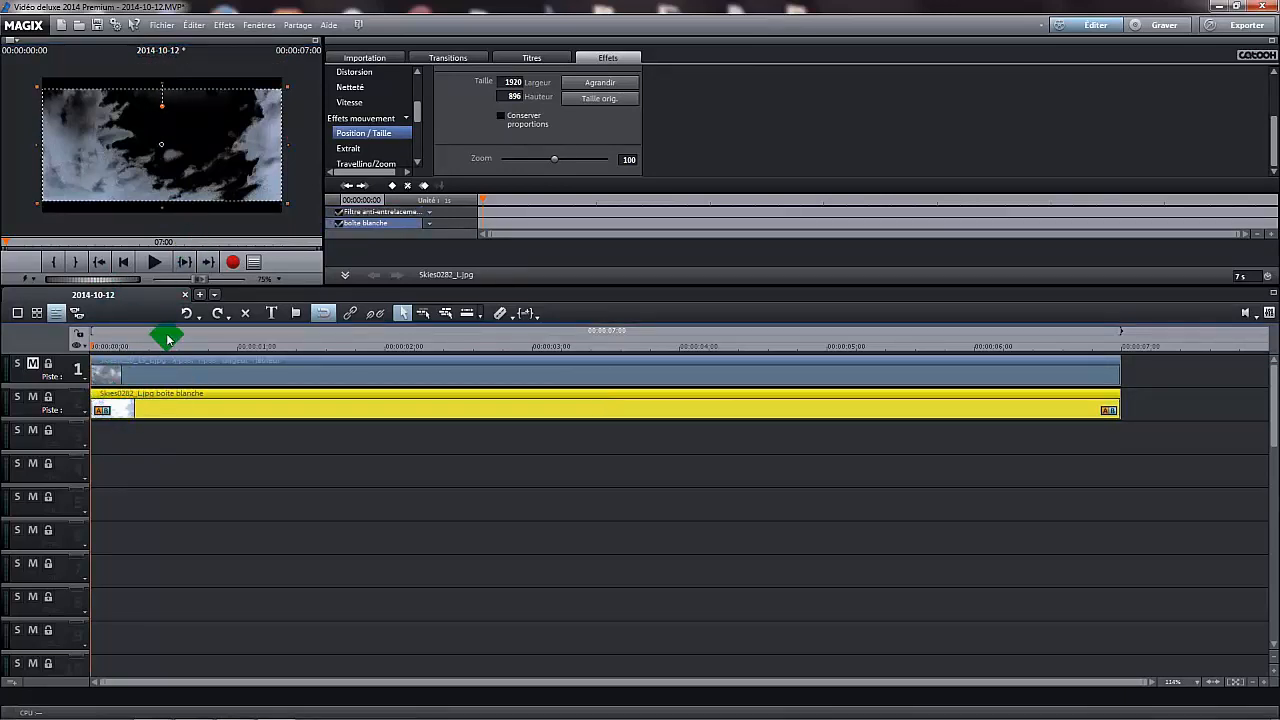
{"action": "left_click", "coordinate": [145, 381]}
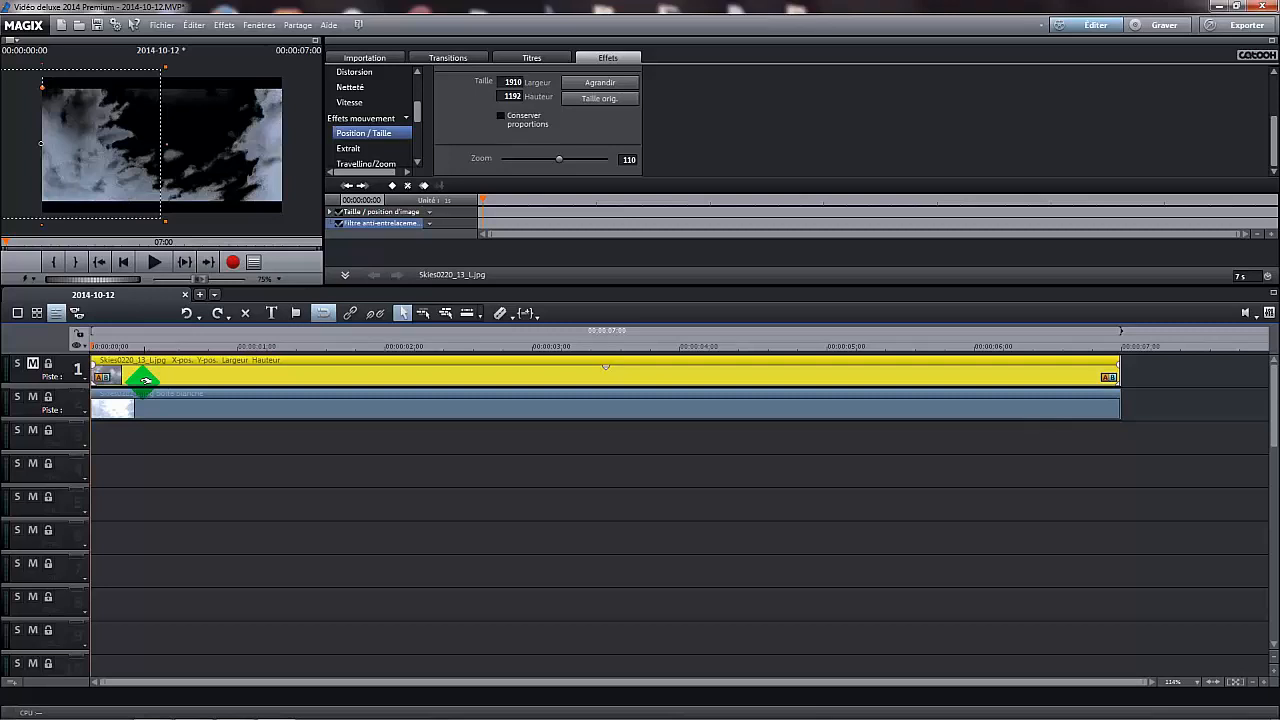
{"action": "left_click", "coordinate": [186, 313]}
Stretch the Skies0282_L clip at its upper and lower edges to a height of about 1085 pixels
{"action": "left_click", "coordinate": [150, 410]}
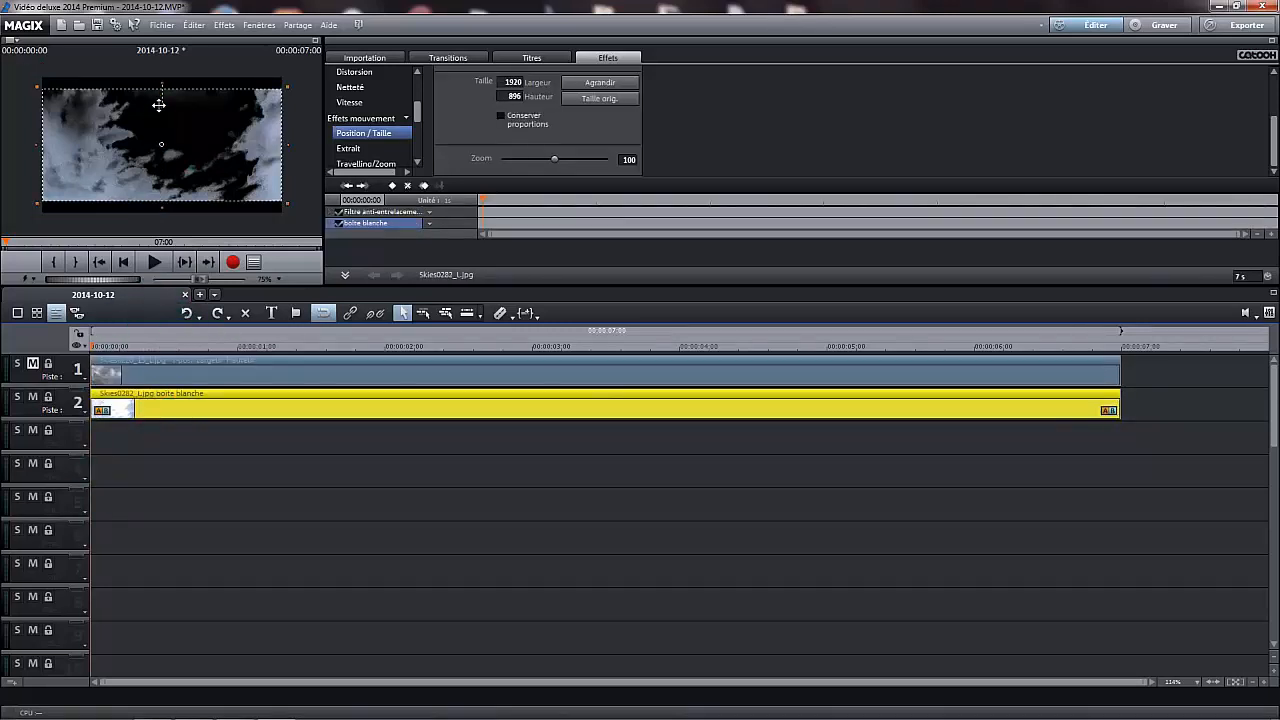
{"action": "left_click_drag", "start_coordinate": [163, 82], "coordinate": [164, 72]}
{"action": "left_click_drag", "start_coordinate": [162, 204], "coordinate": [163, 216]}
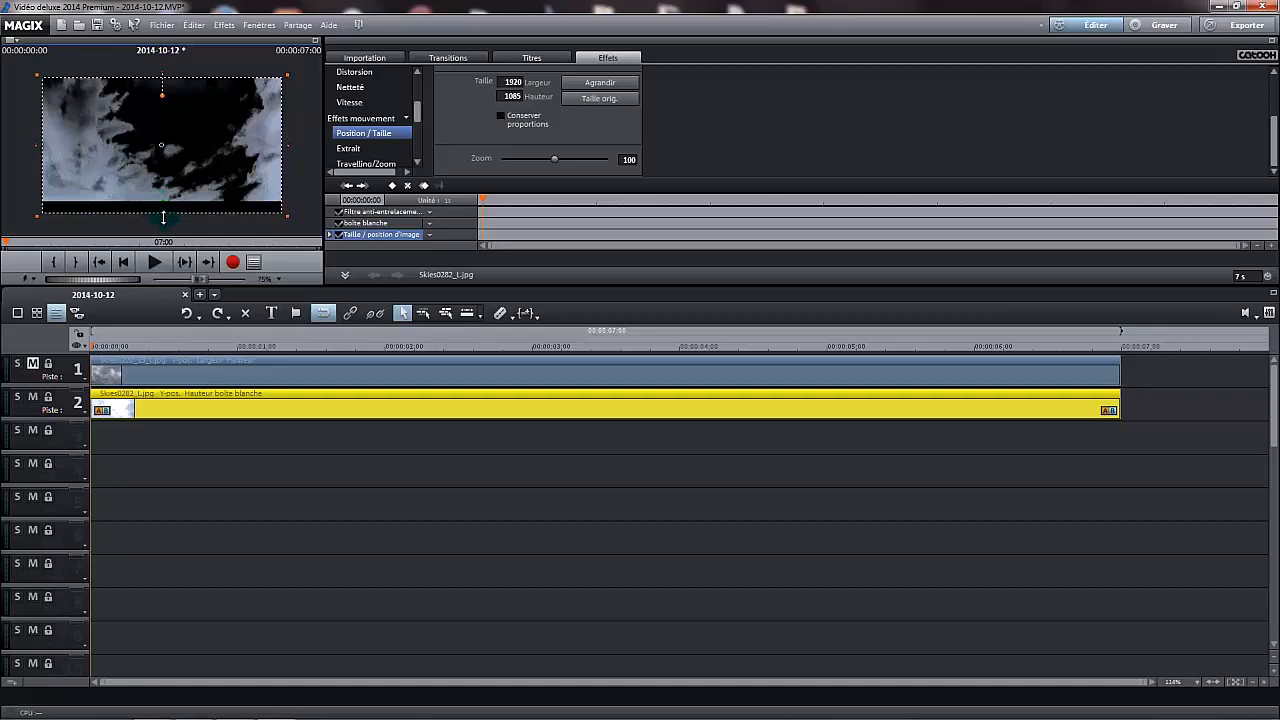
Widen the Skies0282_L clip past both sides of the frame to about 2112 pixels
{"action": "left_click_drag", "start_coordinate": [287, 145], "coordinate": [297, 145]}
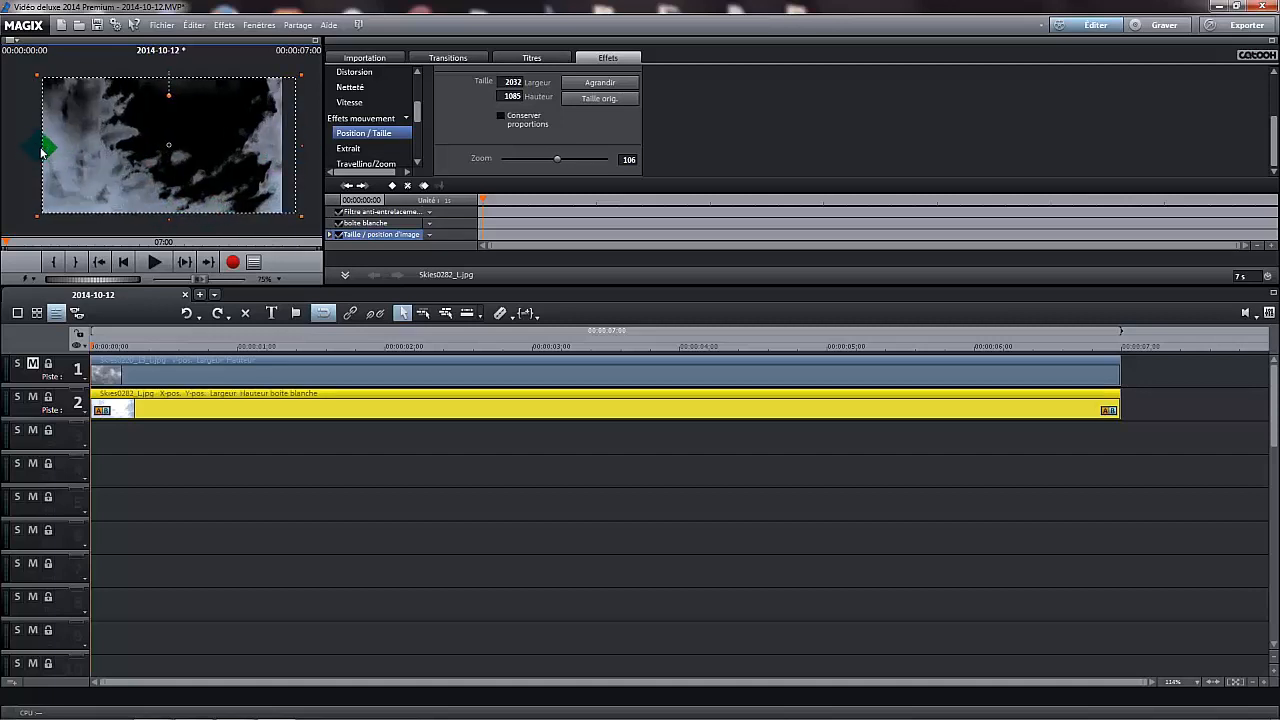
{"action": "left_click_drag", "start_coordinate": [36, 145], "coordinate": [26, 143]}
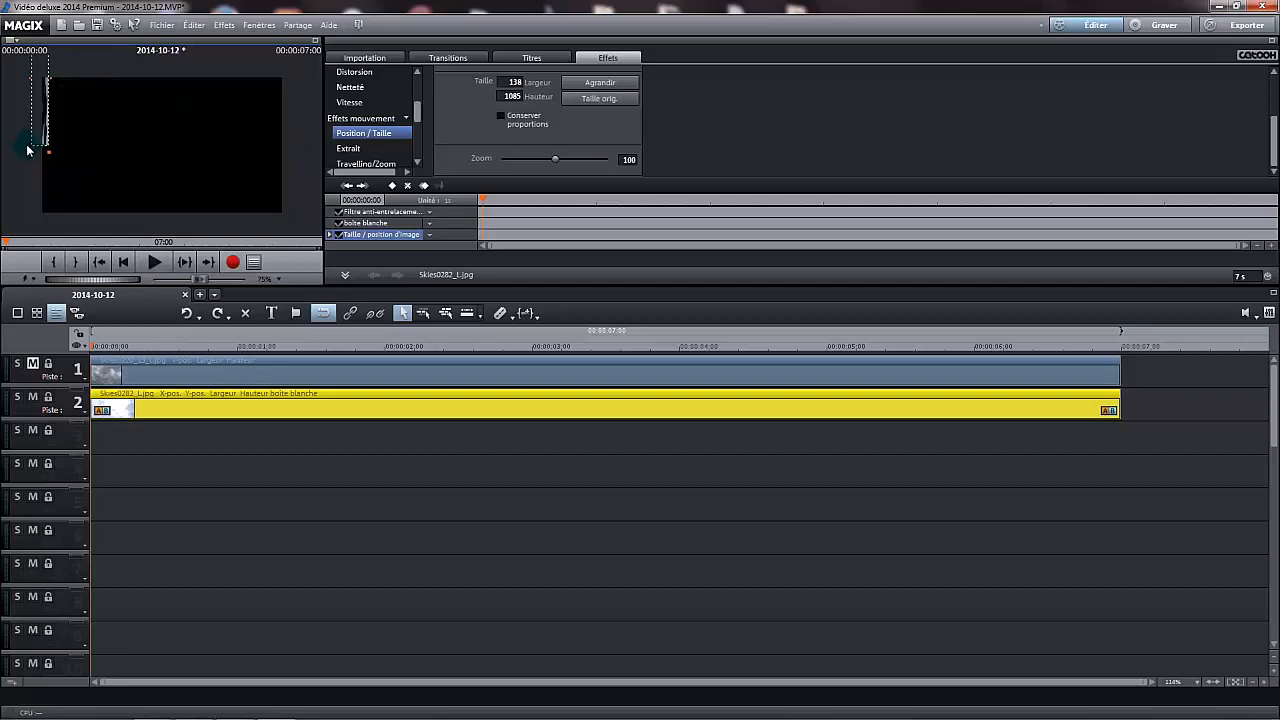
{"action": "left_click", "coordinate": [186, 313]}
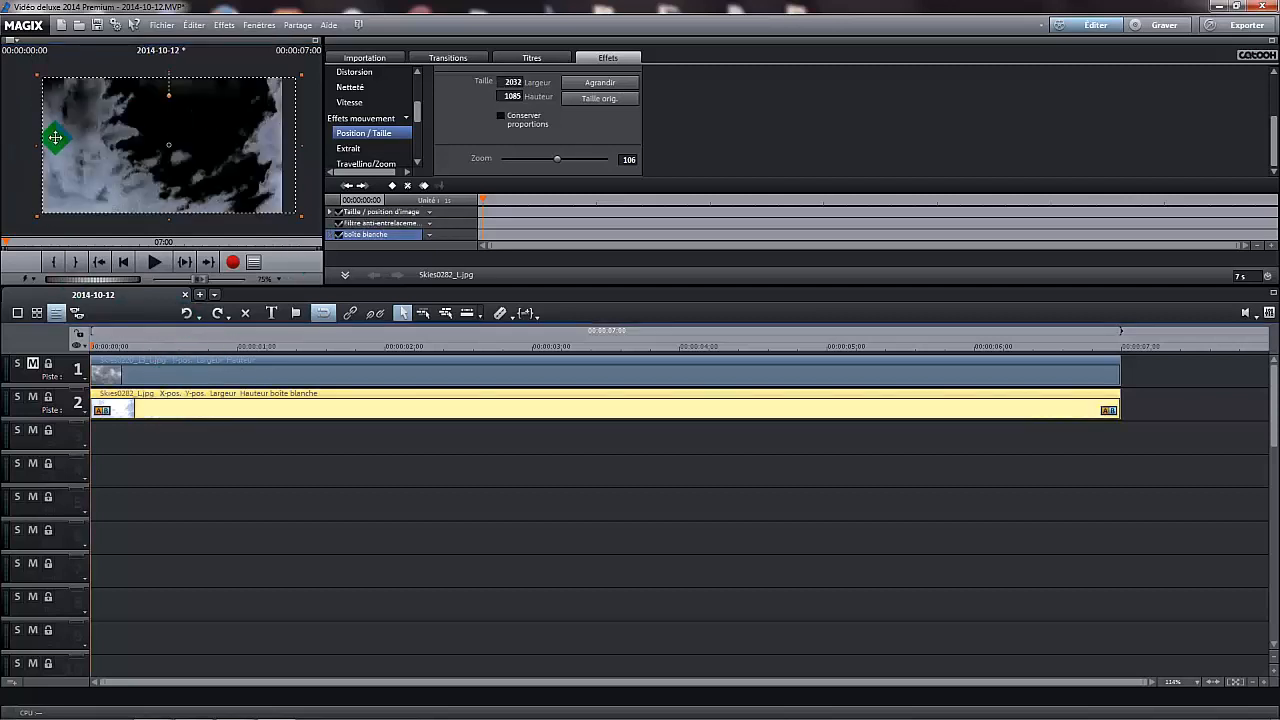
{"action": "left_click_drag", "start_coordinate": [34, 145], "coordinate": [26, 145]}
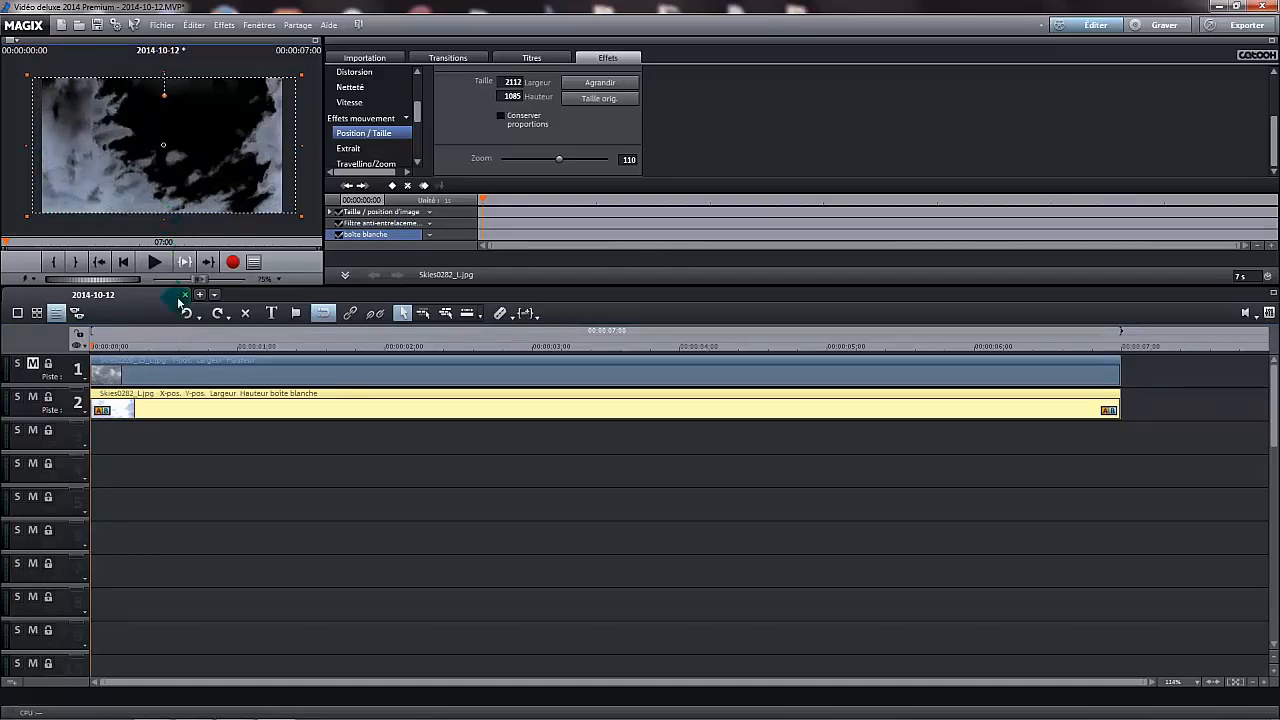
Show only track 1 and give the Skies0220_13_L clip a size/position keyframe at its start with the zoom at 200
{"action": "left_click", "coordinate": [148, 408]}
{"action": "left_click", "coordinate": [177, 382]}
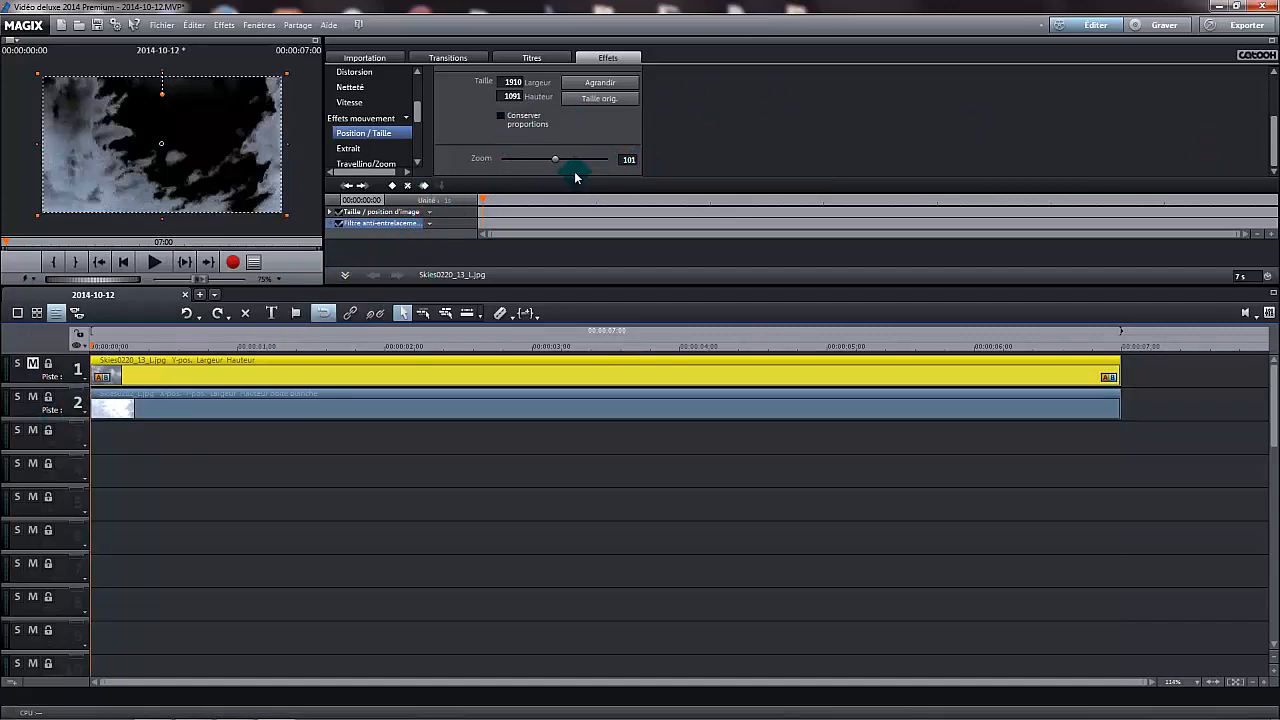
{"action": "left_click", "coordinate": [34, 398]}
{"action": "left_click", "coordinate": [33, 363]}
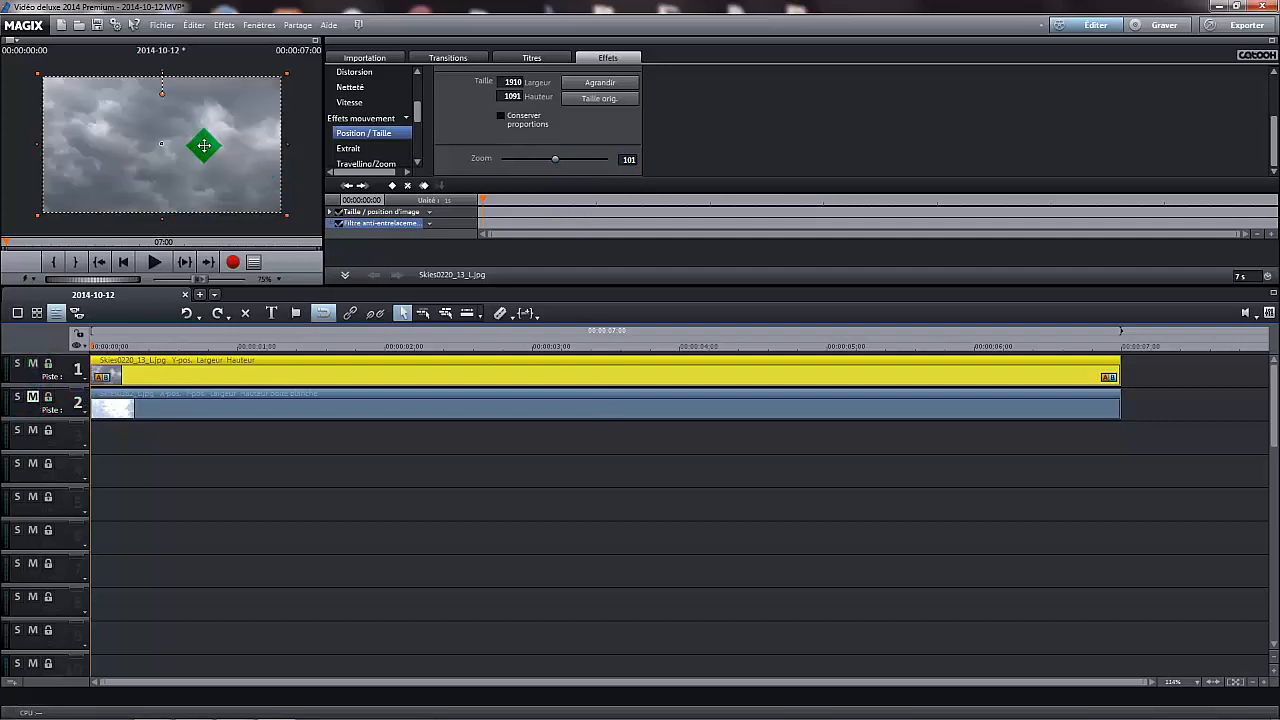
{"action": "left_click", "coordinate": [625, 160]}
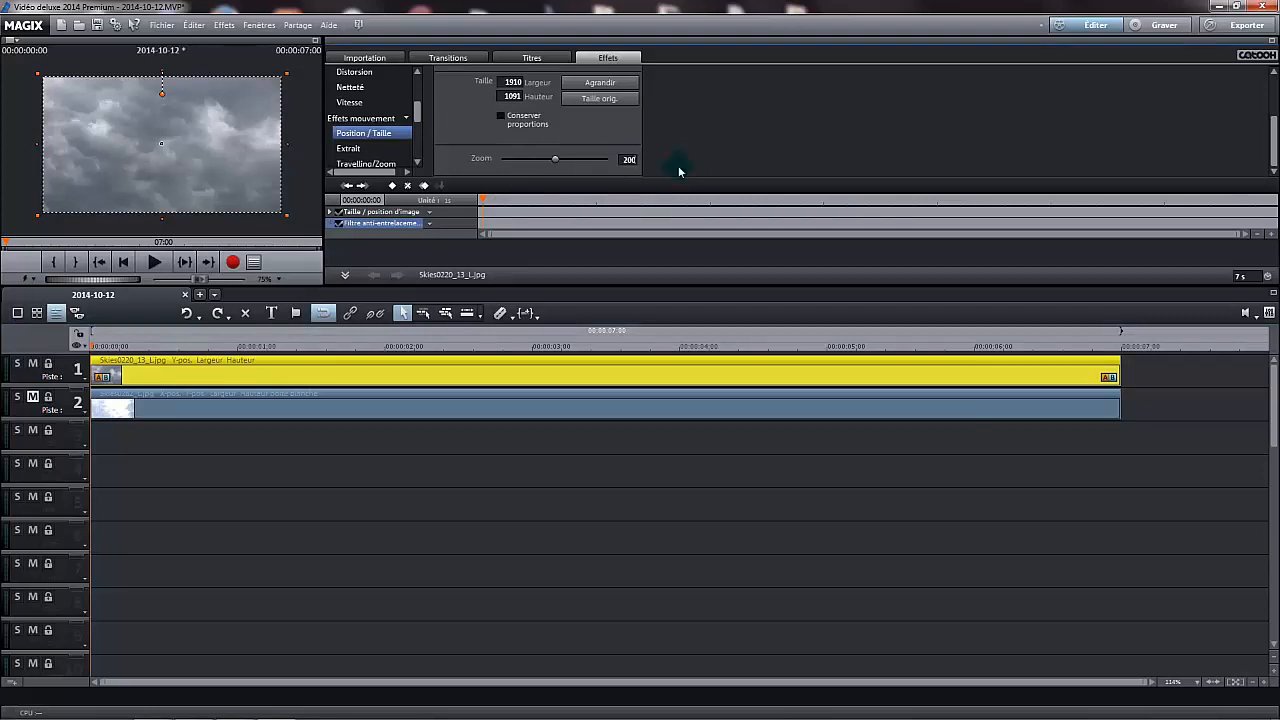
{"action": "key", "text": "Return"}
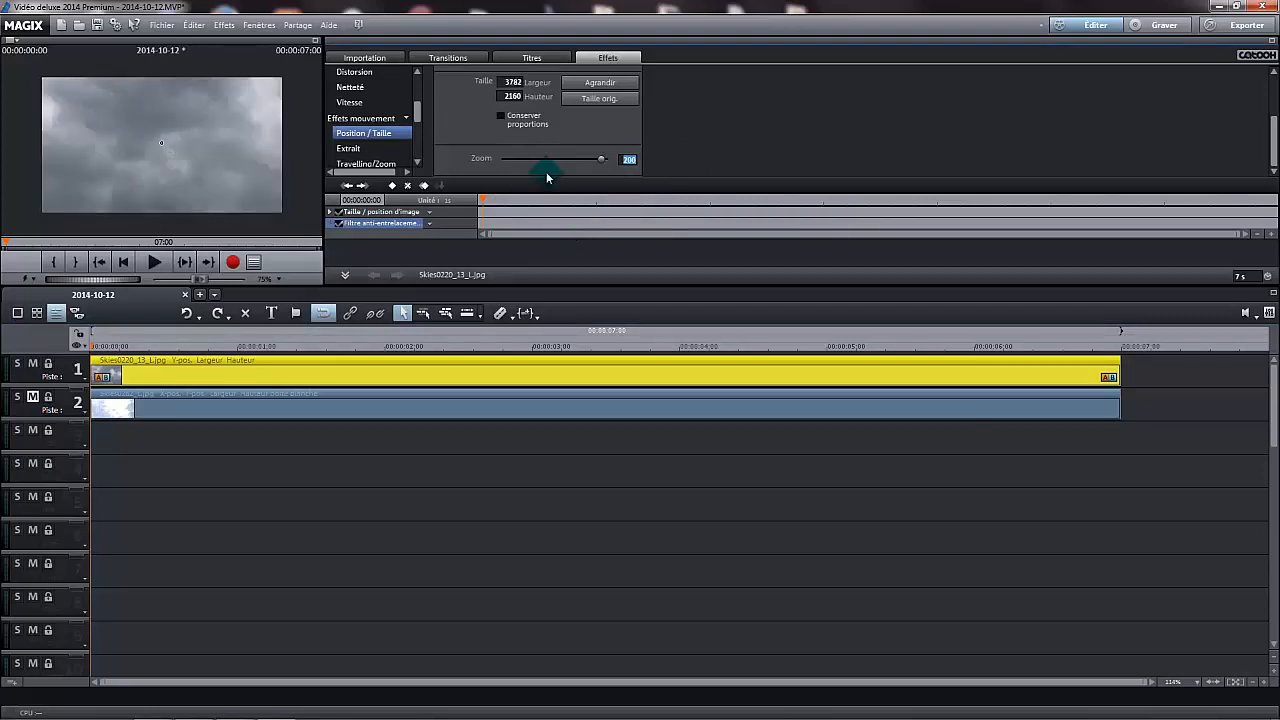
{"action": "left_click_drag", "start_coordinate": [390, 188], "coordinate": [483, 222]}
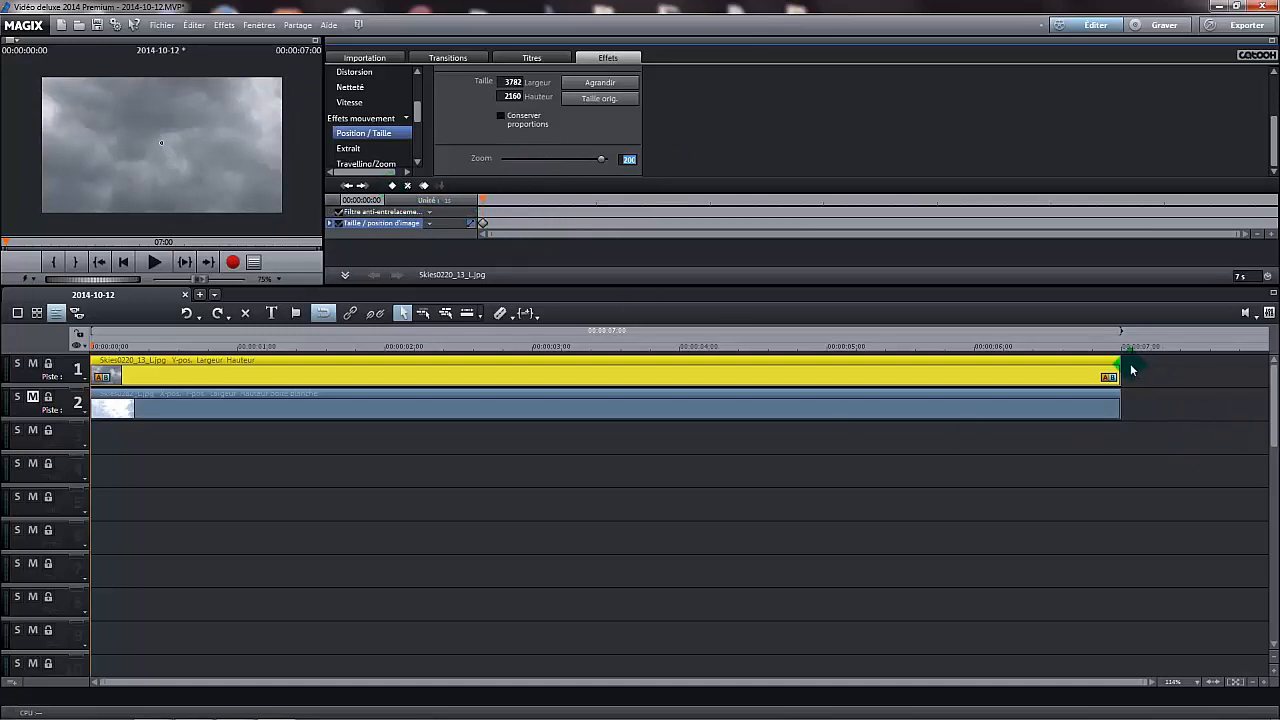
Extend both sky clips on tracks 1 and 2 to a duration of 12 seconds
{"action": "left_click", "coordinate": [1236, 681]}
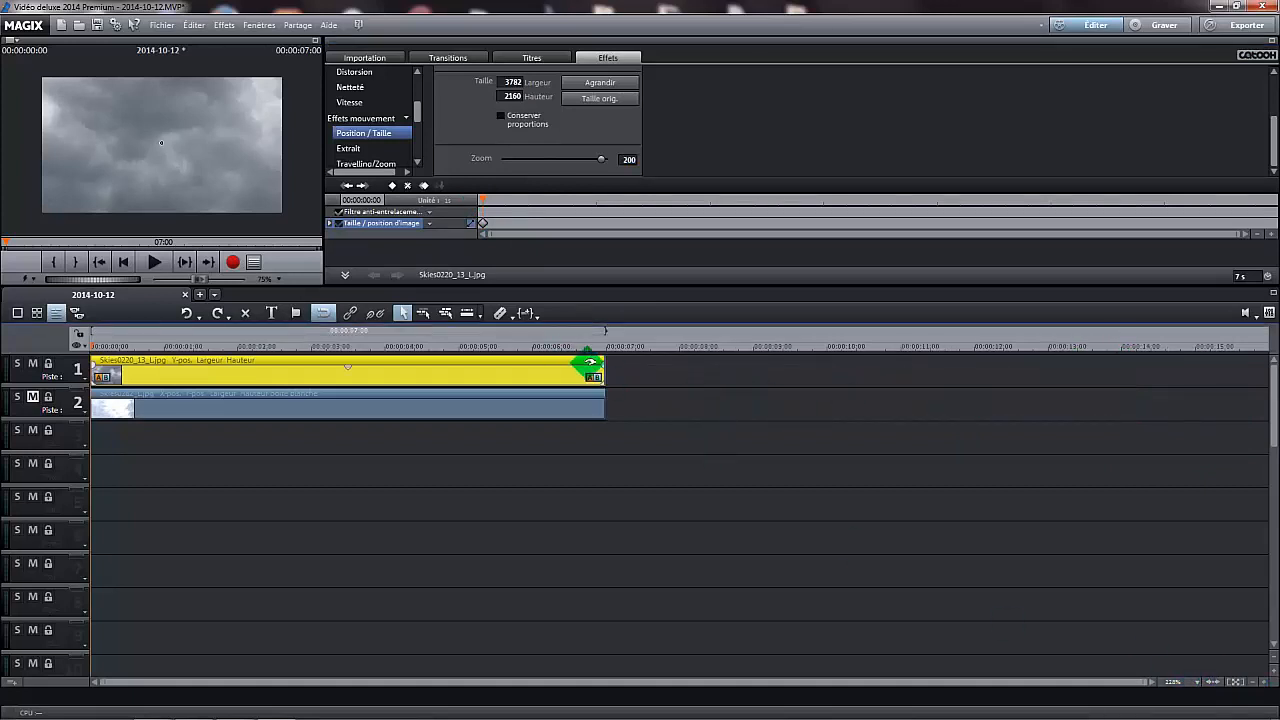
{"action": "left_click_drag", "start_coordinate": [602, 376], "coordinate": [970, 376]}
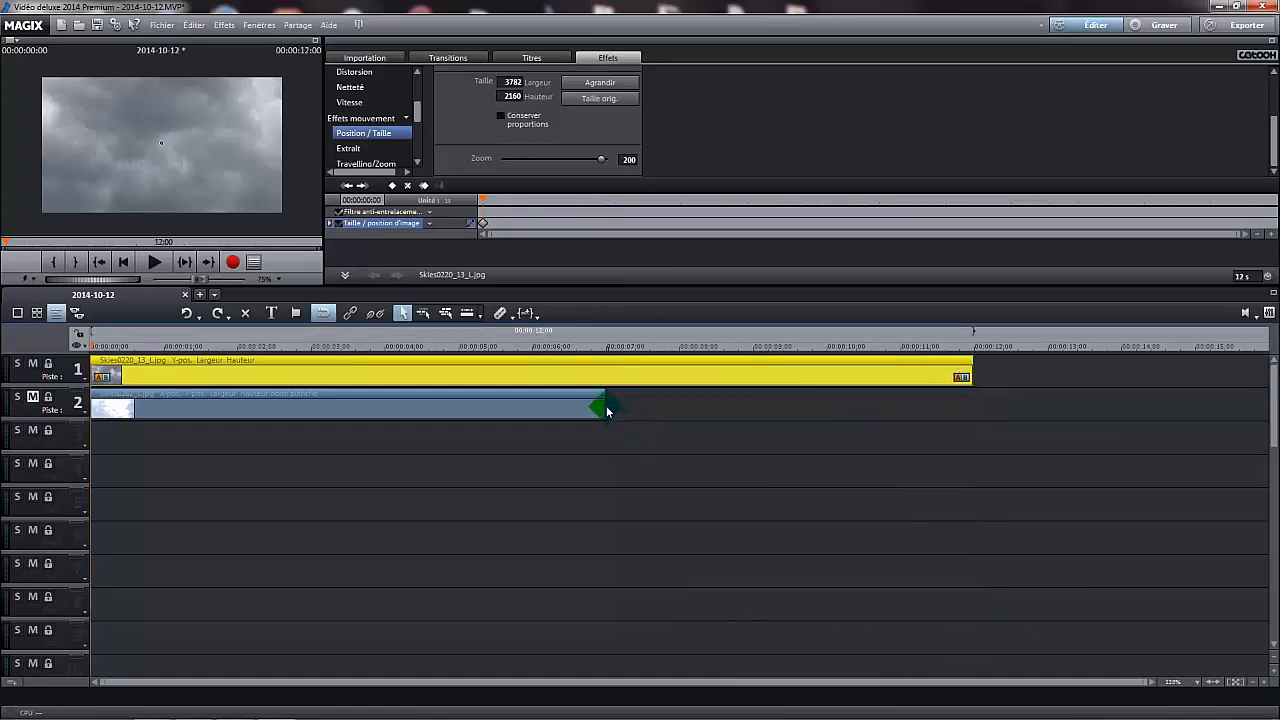
{"action": "left_click_drag", "start_coordinate": [603, 409], "coordinate": [968, 404]}
{"action": "left_click", "coordinate": [1056, 417]}
At 00:00:11:24, set the Skies0220_13_L clip's zoom to 101 and adjust its width to about 1893 pixels
{"action": "left_click", "coordinate": [386, 377]}
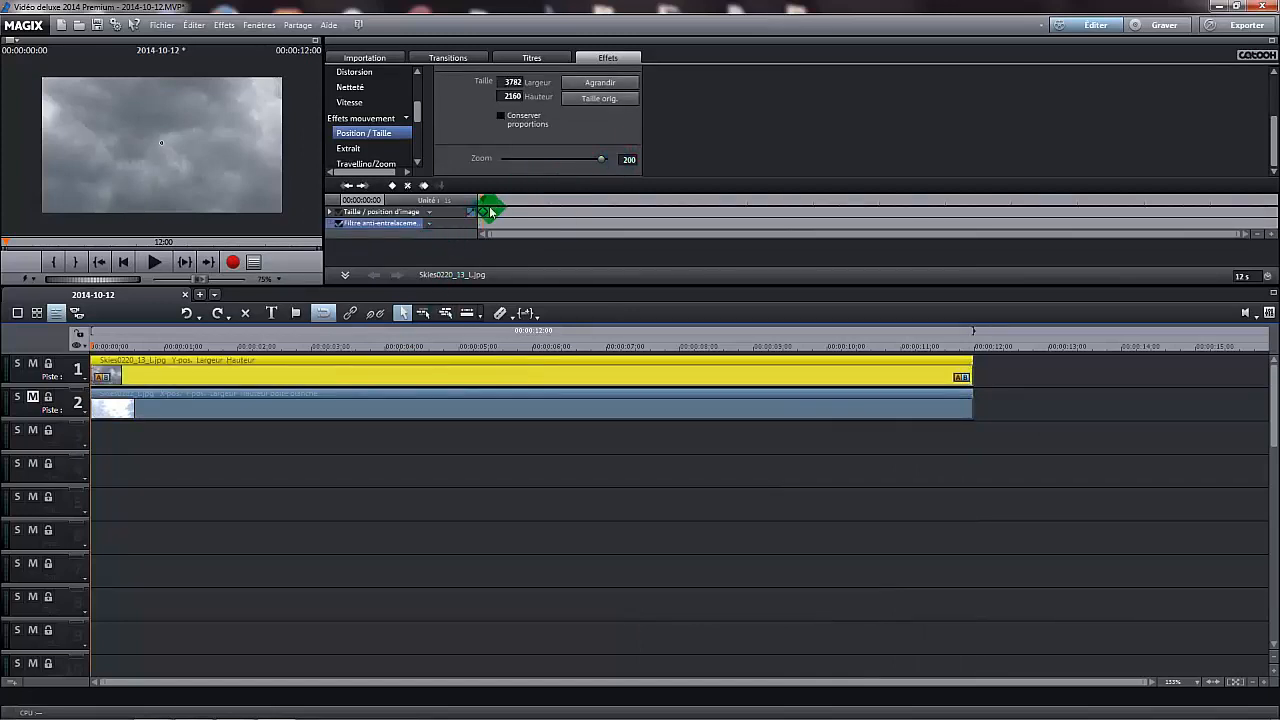
{"action": "left_click_drag", "start_coordinate": [481, 199], "coordinate": [1254, 207]}
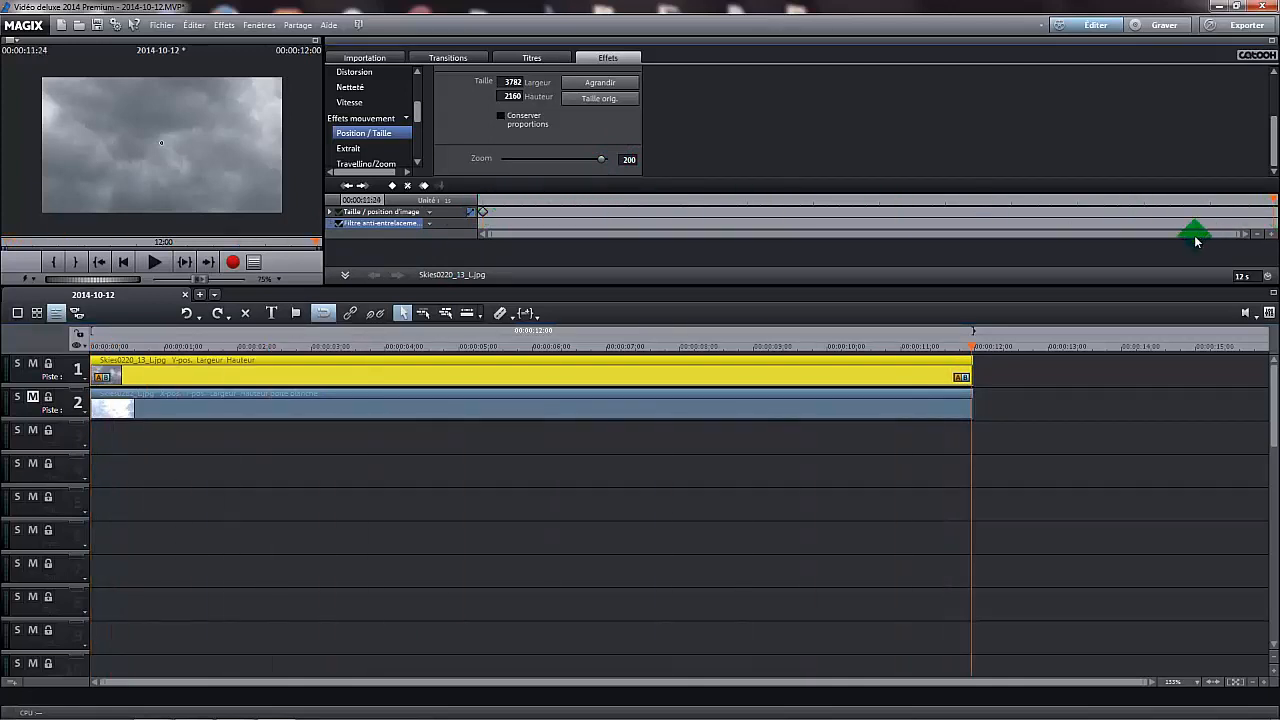
{"action": "double_click", "coordinate": [627, 158]}
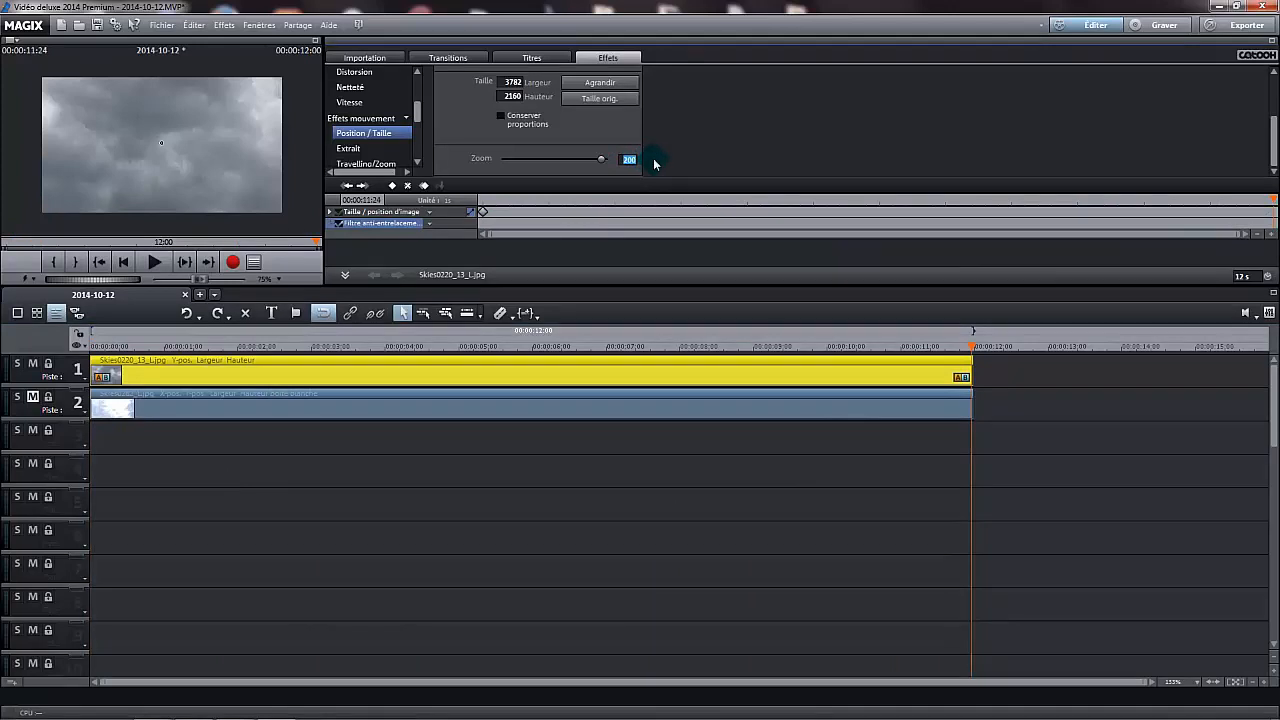
{"action": "type", "text": "101"}
{"action": "key", "text": "Return"}
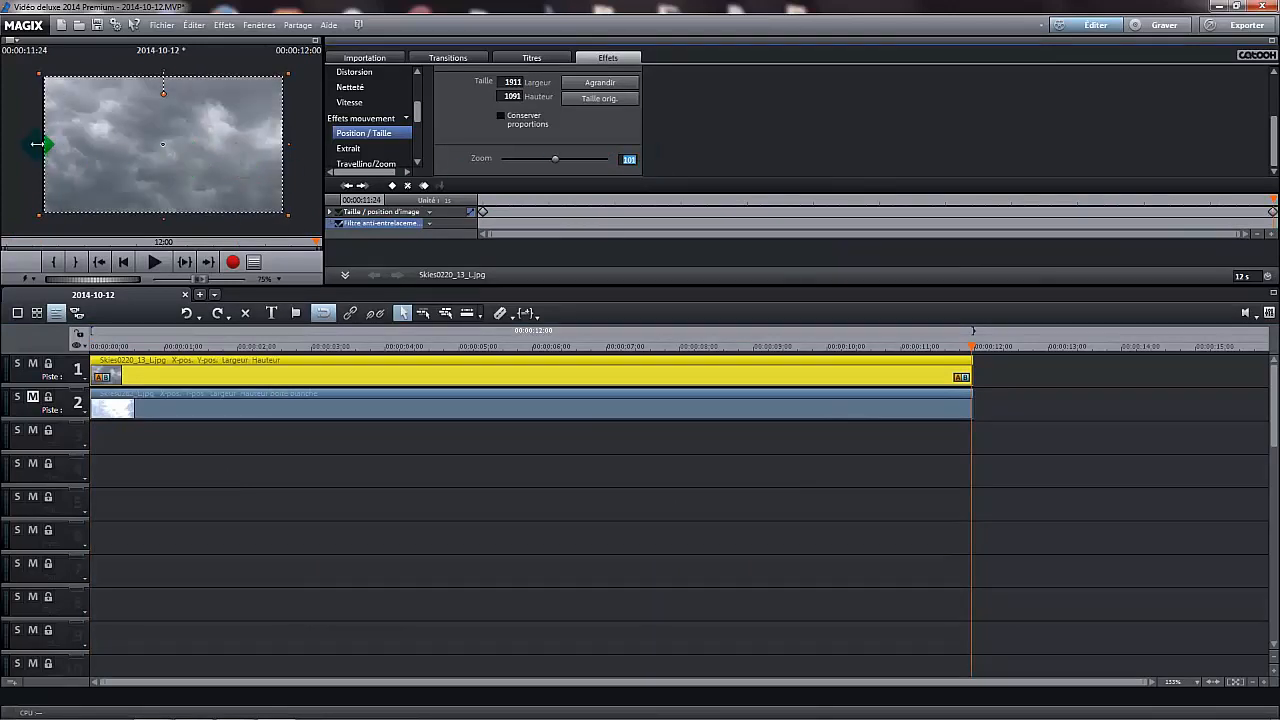
{"action": "left_click_drag", "start_coordinate": [36, 144], "coordinate": [34, 144]}
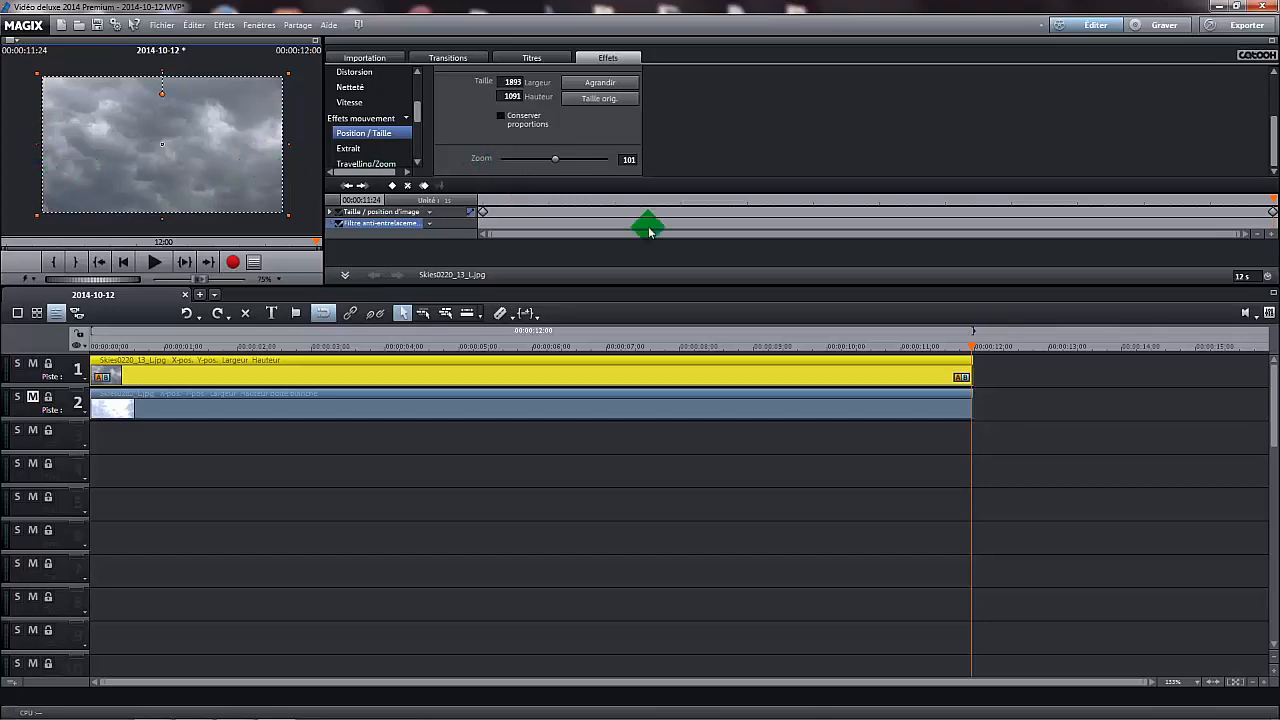
Show only track 2 and give the Skies0282_L clip a size/position keyframe at its start with the zoom at 200
{"action": "left_click", "coordinate": [857, 410]}
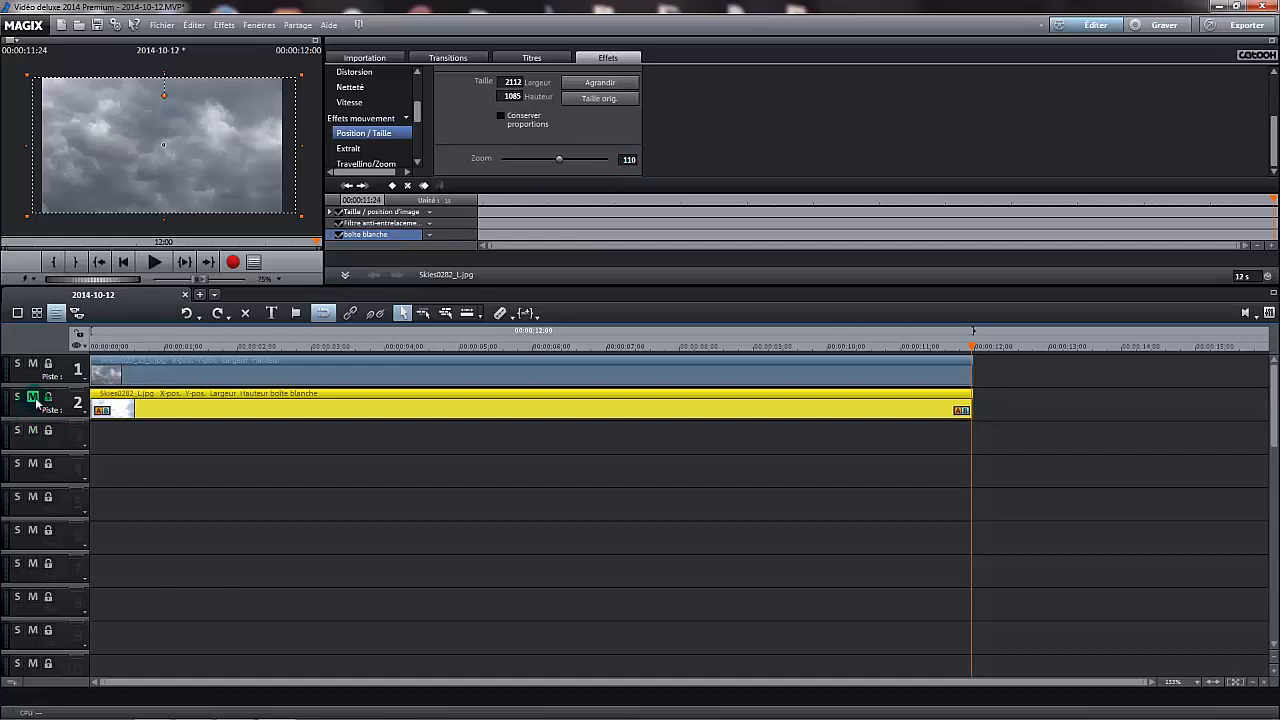
{"action": "left_click", "coordinate": [34, 366]}
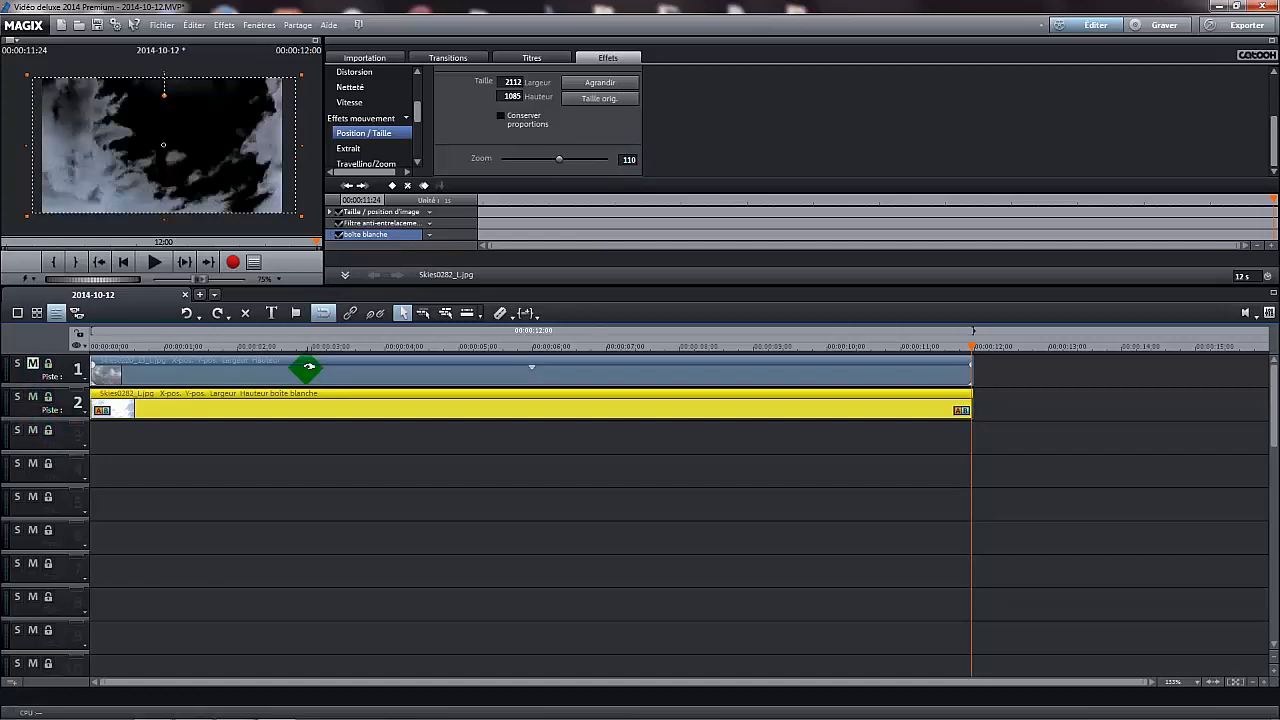
{"action": "left_click_drag", "start_coordinate": [972, 341], "coordinate": [63, 343]}
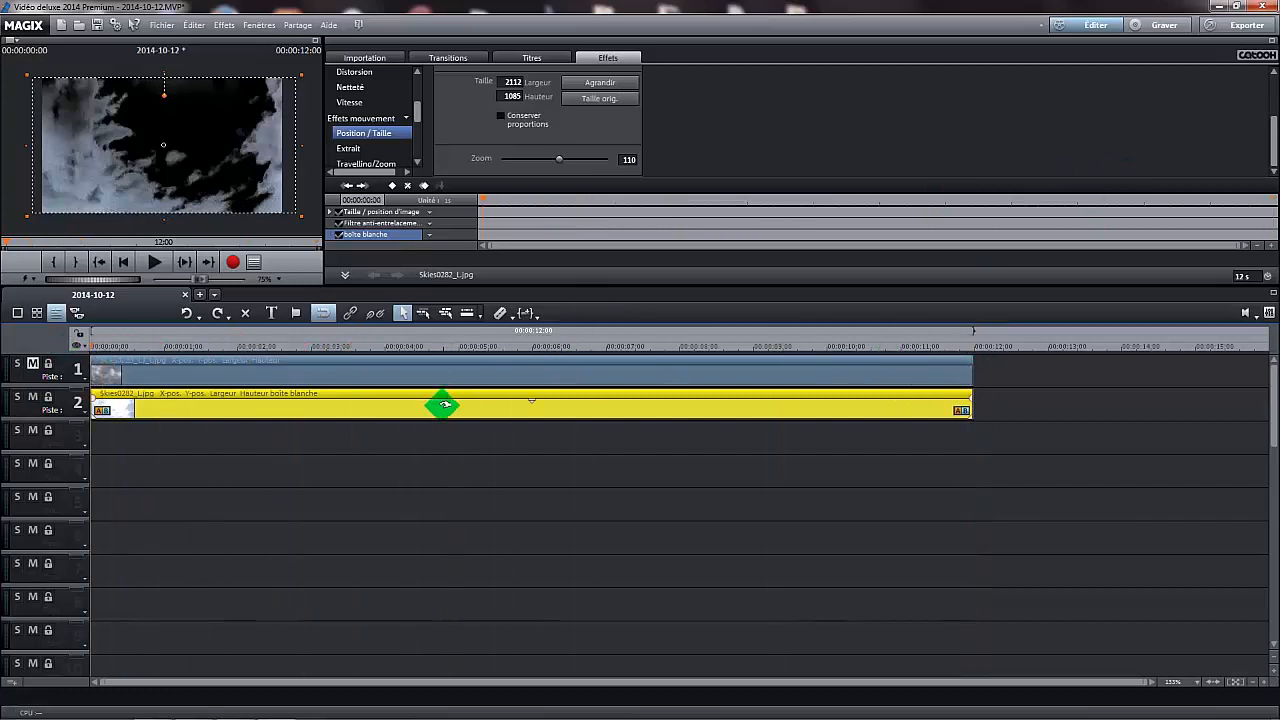
{"action": "double_click", "coordinate": [622, 160]}
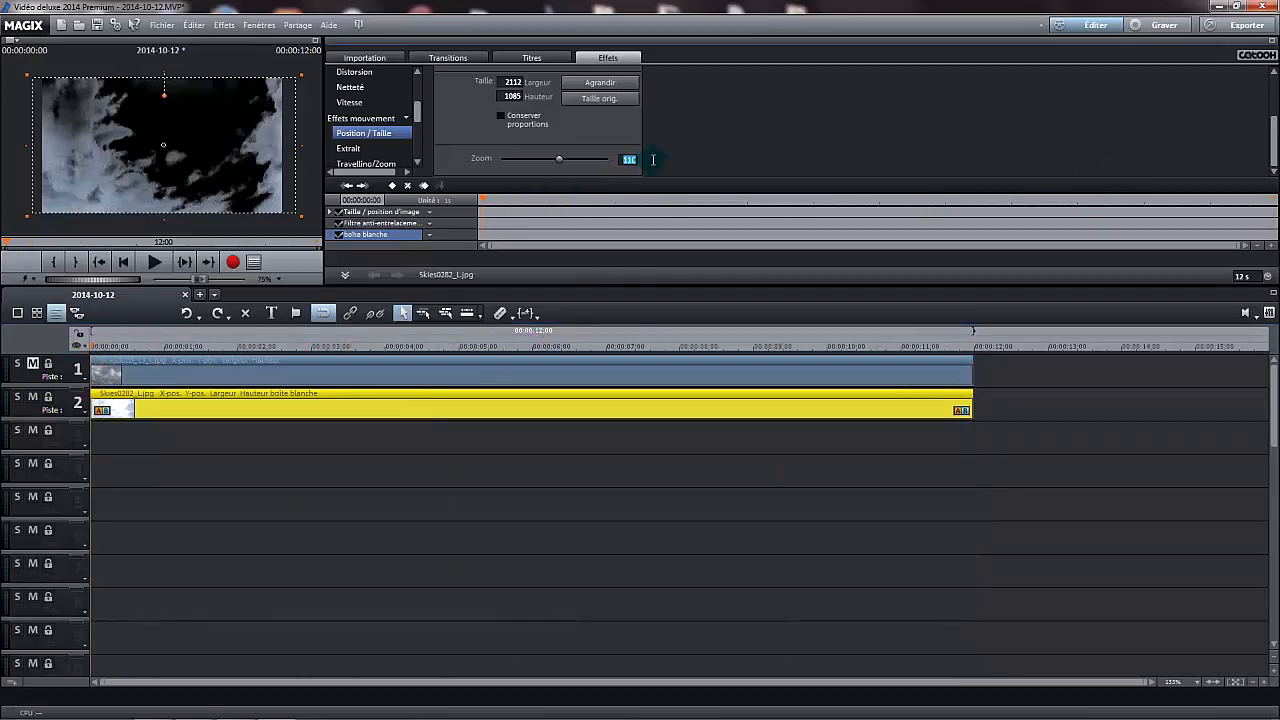
{"action": "type", "text": "200"}
{"action": "key", "text": "Return"}
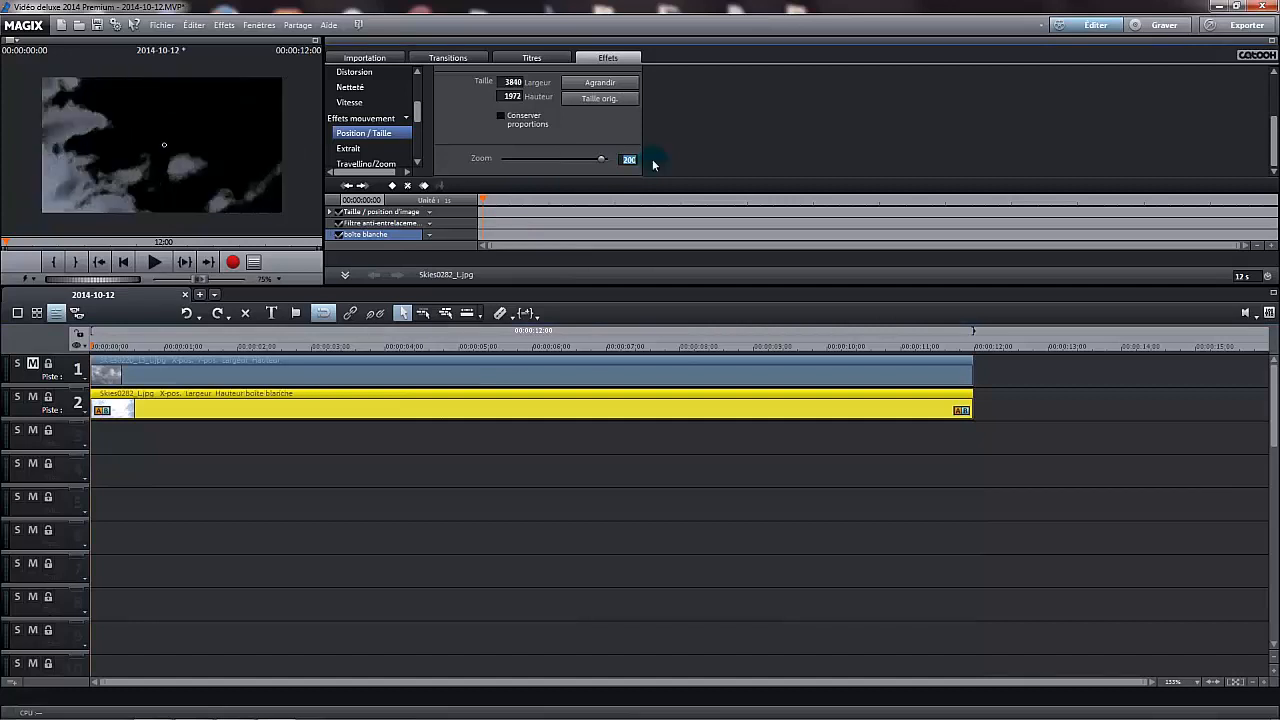
{"action": "left_click", "coordinate": [393, 191]}
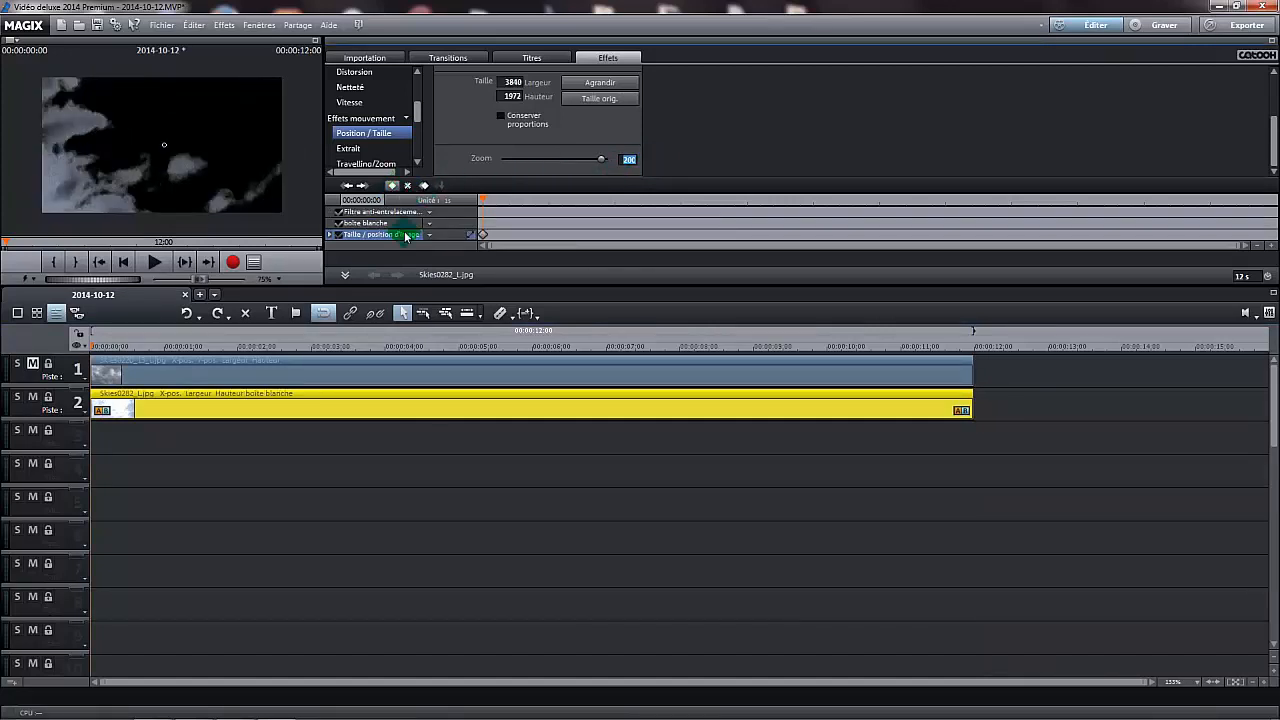
At 00:00:11:24, set the Skies0282_L clip's zoom to 110
{"action": "left_click_drag", "start_coordinate": [598, 202], "coordinate": [1277, 188]}
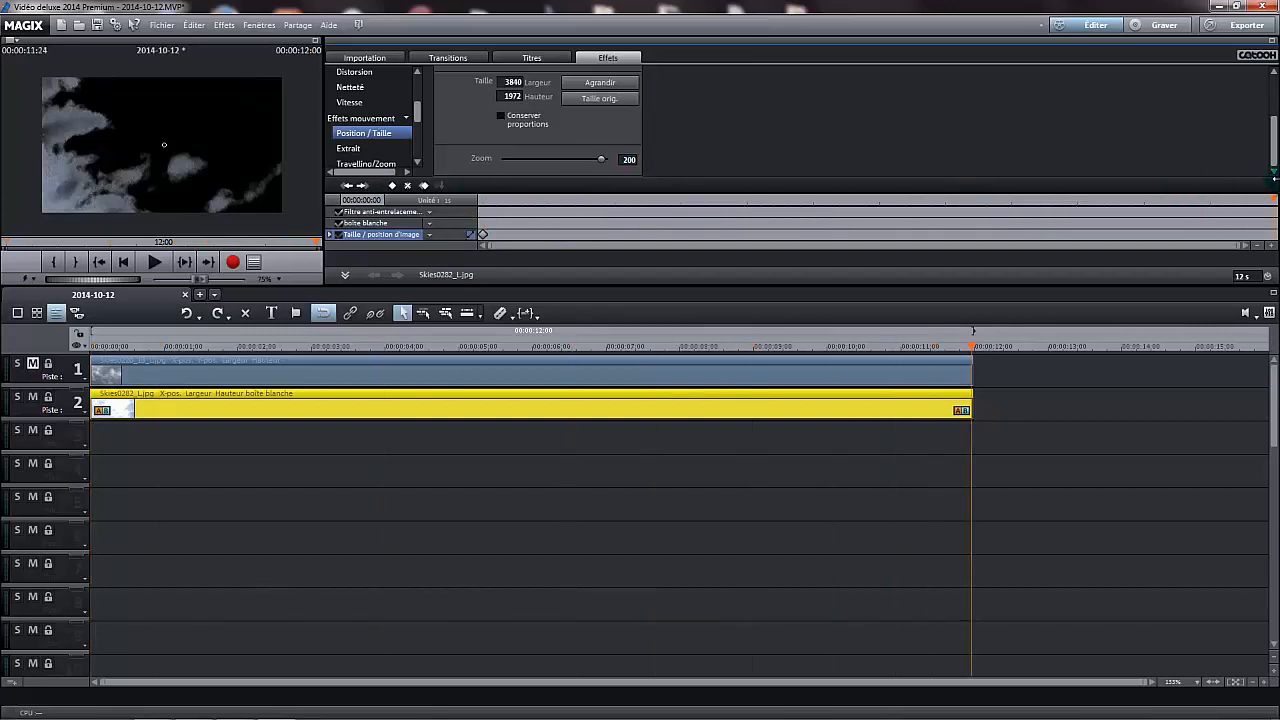
{"action": "left_click", "coordinate": [624, 158]}
{"action": "key", "text": "Return"}
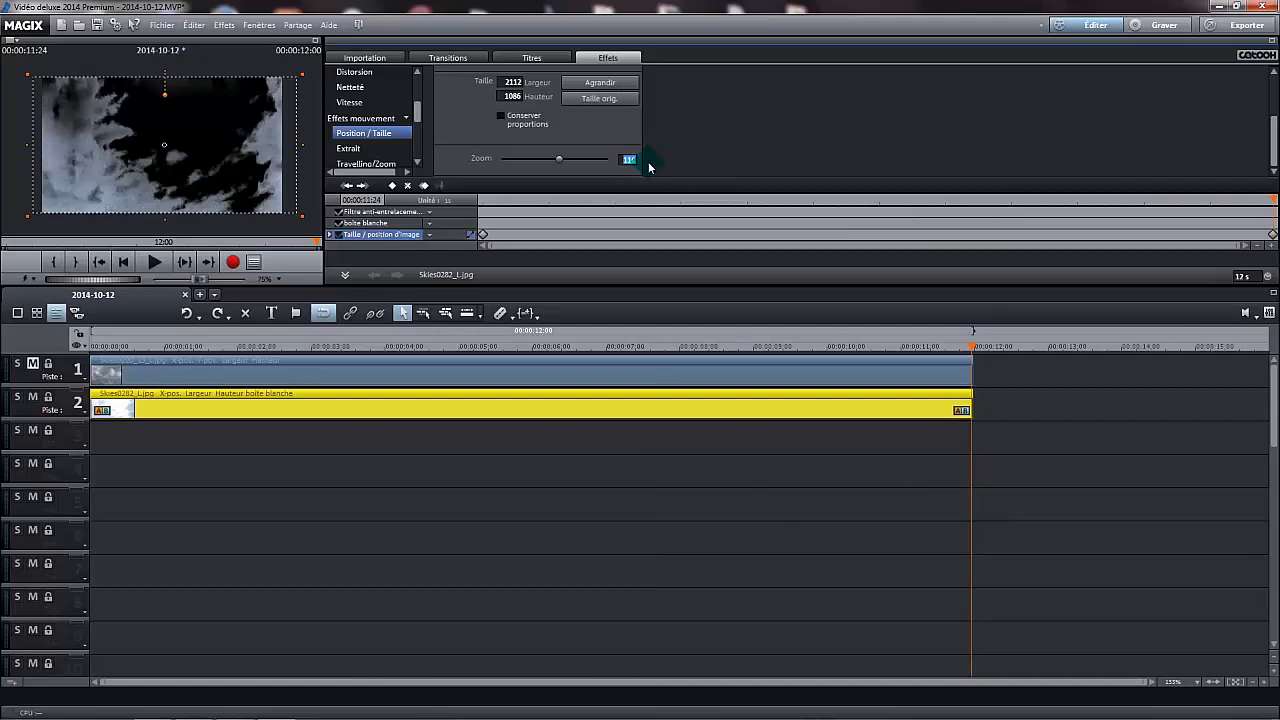
Unmute track 1 and inspect the combined sky layers in the maximized preview, then restore the normal layout
{"action": "left_click", "coordinate": [33, 364]}
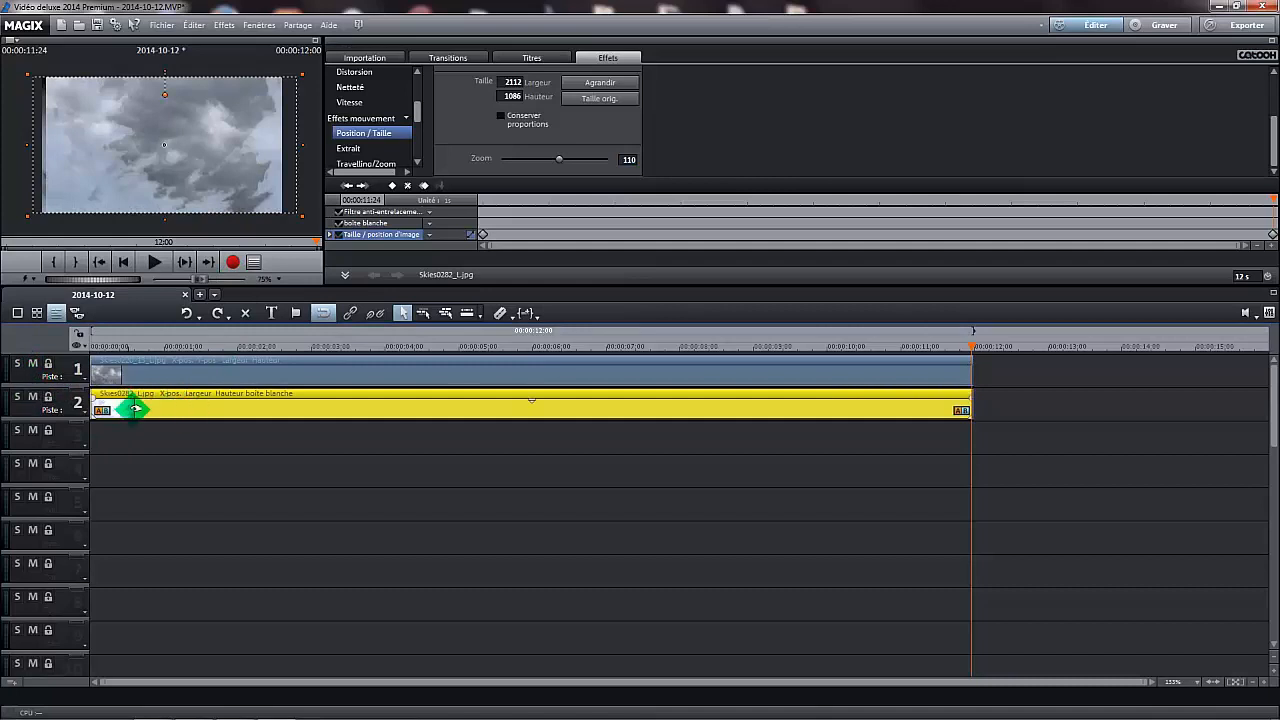
{"action": "left_click", "coordinate": [315, 43]}
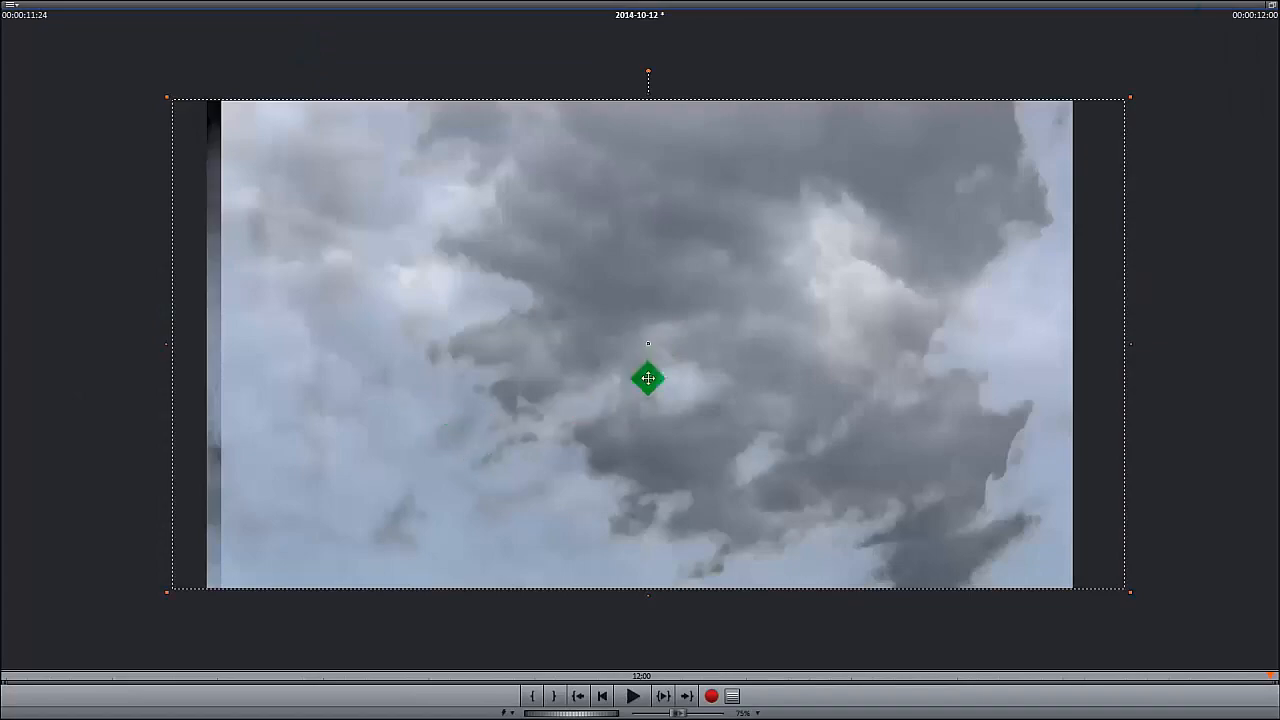
{"action": "left_click", "coordinate": [1272, 5]}
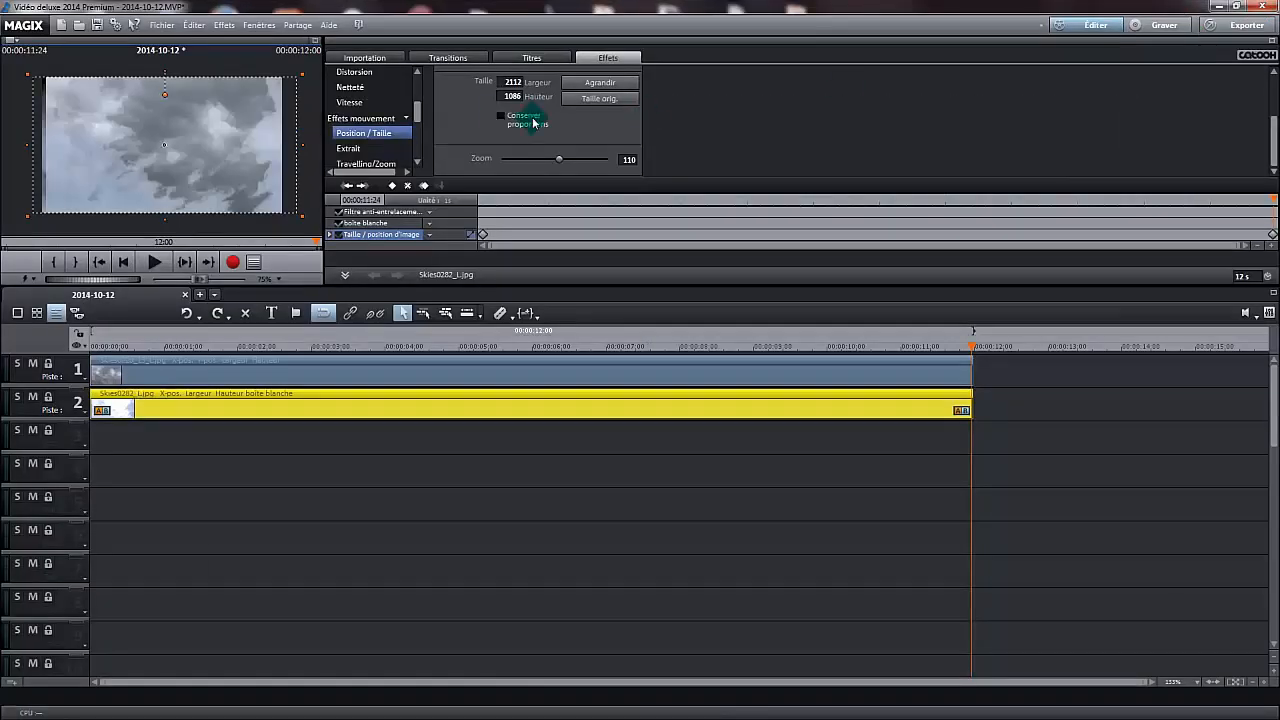
Inspect the dark strip at the edge of the combined sky image in the maximized preview, then restore the normal layout
{"action": "scroll", "coordinate": [420, 97], "scroll_direction": "up", "scroll_amount": 2}
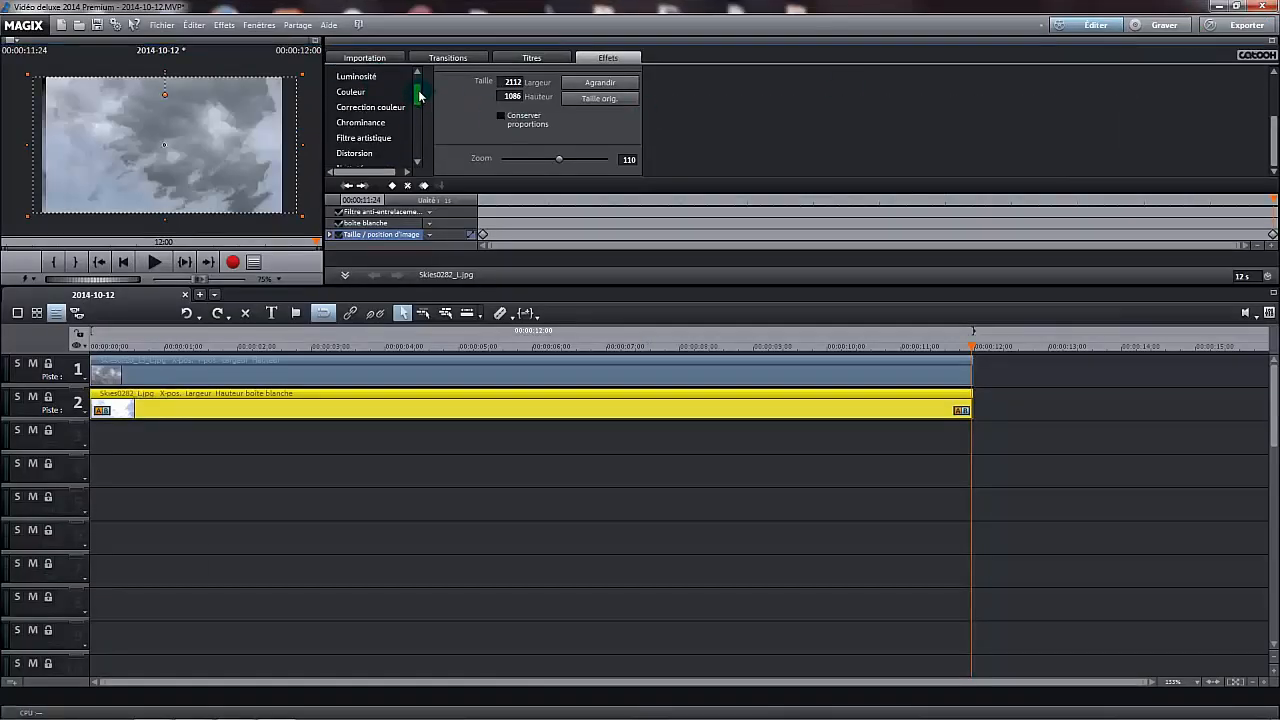
{"action": "left_click", "coordinate": [356, 76]}
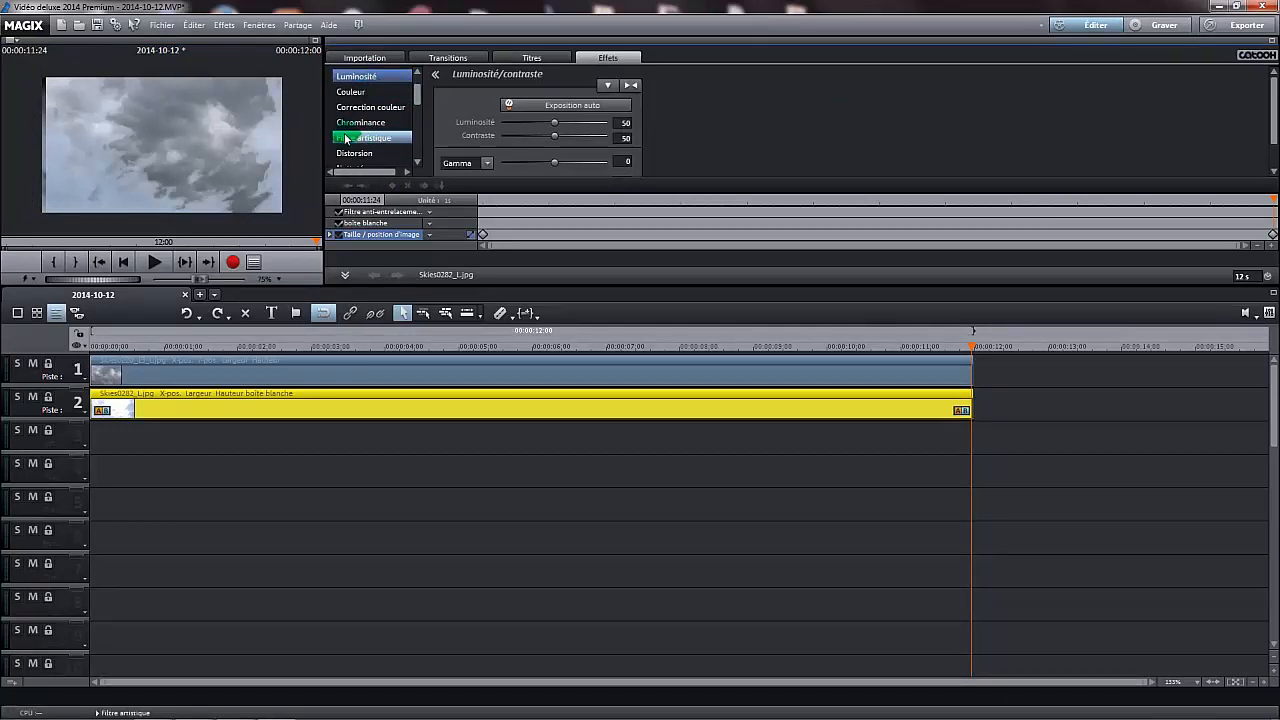
{"action": "left_click", "coordinate": [316, 40]}
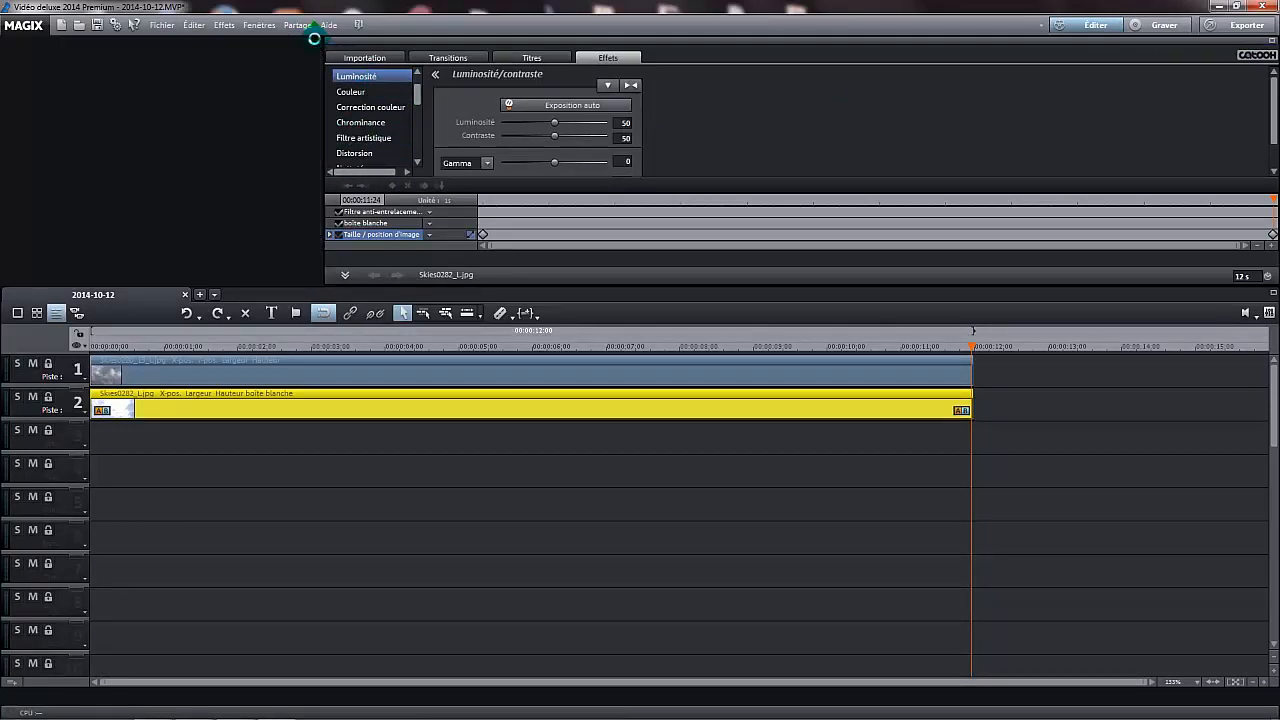
{"action": "left_click_drag", "start_coordinate": [302, 182], "coordinate": [227, 121]}
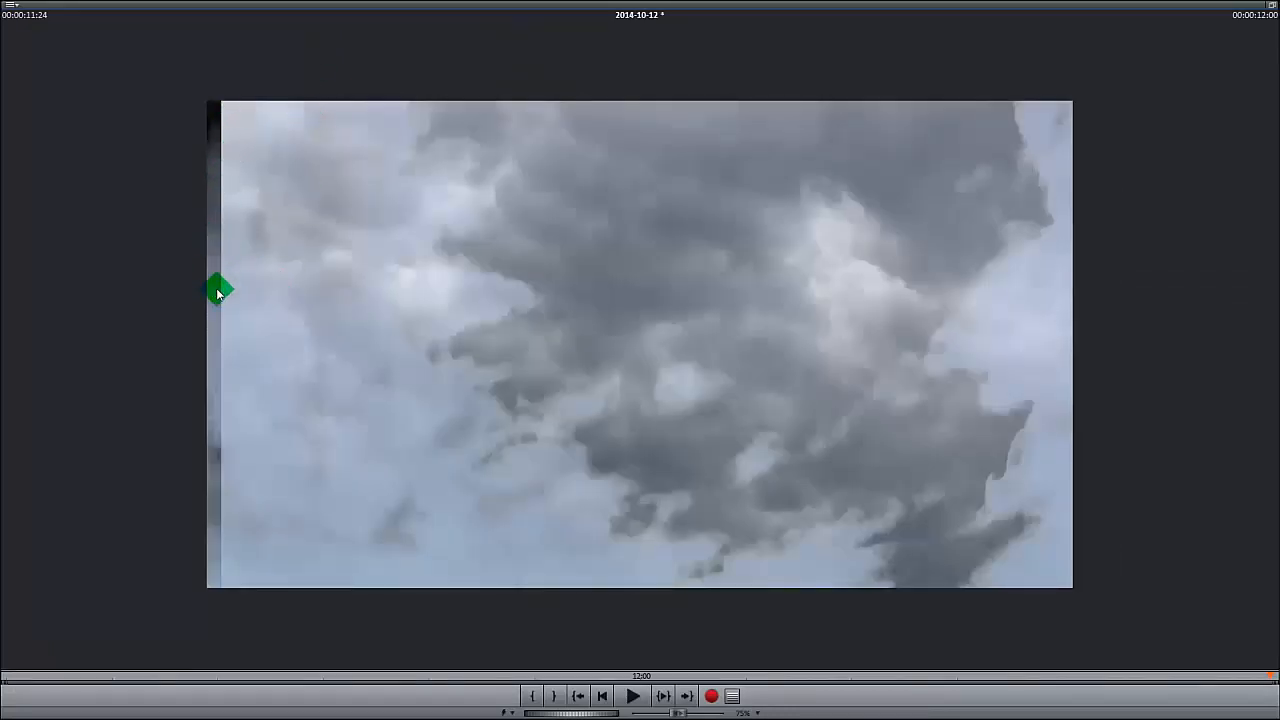
{"action": "left_click", "coordinate": [1273, 9]}
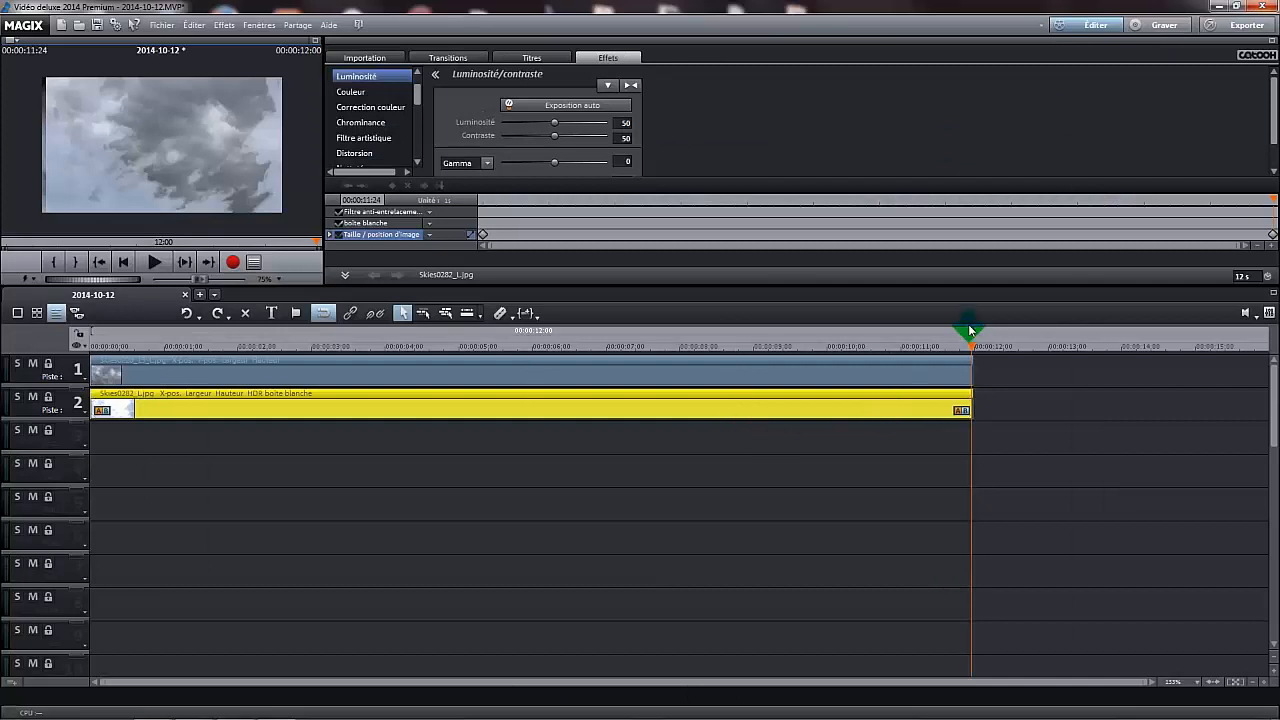
At 00:00:11:23, enlarge the Skies0220_13_L image proportionally in the maximized preview until it covers the uncovered edge of the frame
{"action": "mouse_move", "coordinate": [971, 345]}
{"action": "left_mouse_down"}
{"action": "mouse_move", "coordinate": [768, 350]}
{"action": "mouse_move", "coordinate": [975, 355]}
{"action": "left_mouse_up"}
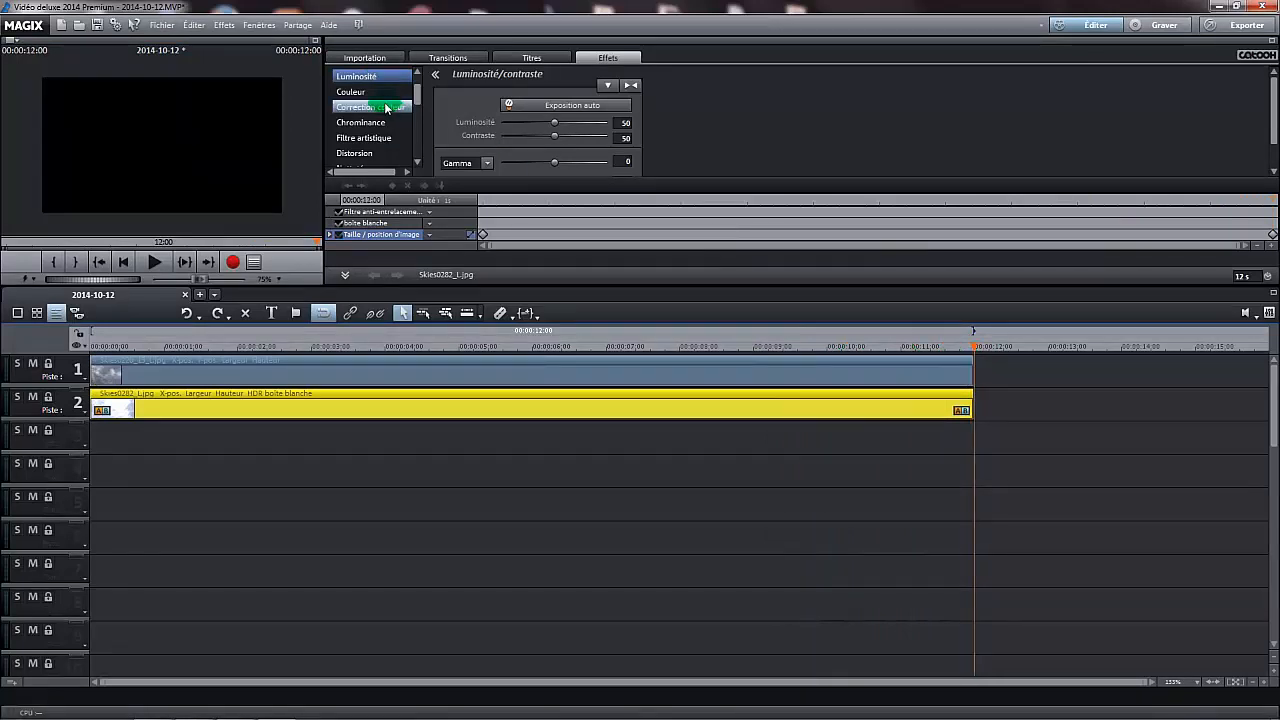
{"action": "key", "text": "Left"}
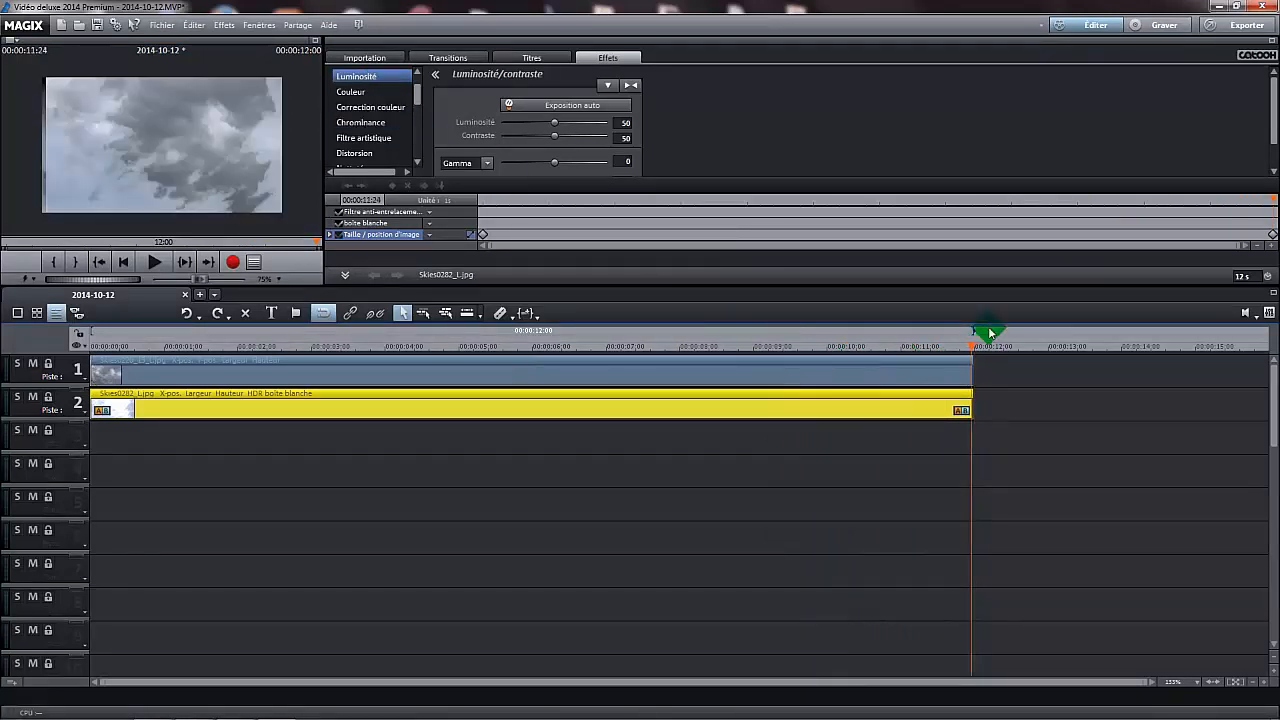
{"action": "left_click_drag", "start_coordinate": [416, 92], "coordinate": [412, 119]}
{"action": "left_click", "coordinate": [385, 116]}
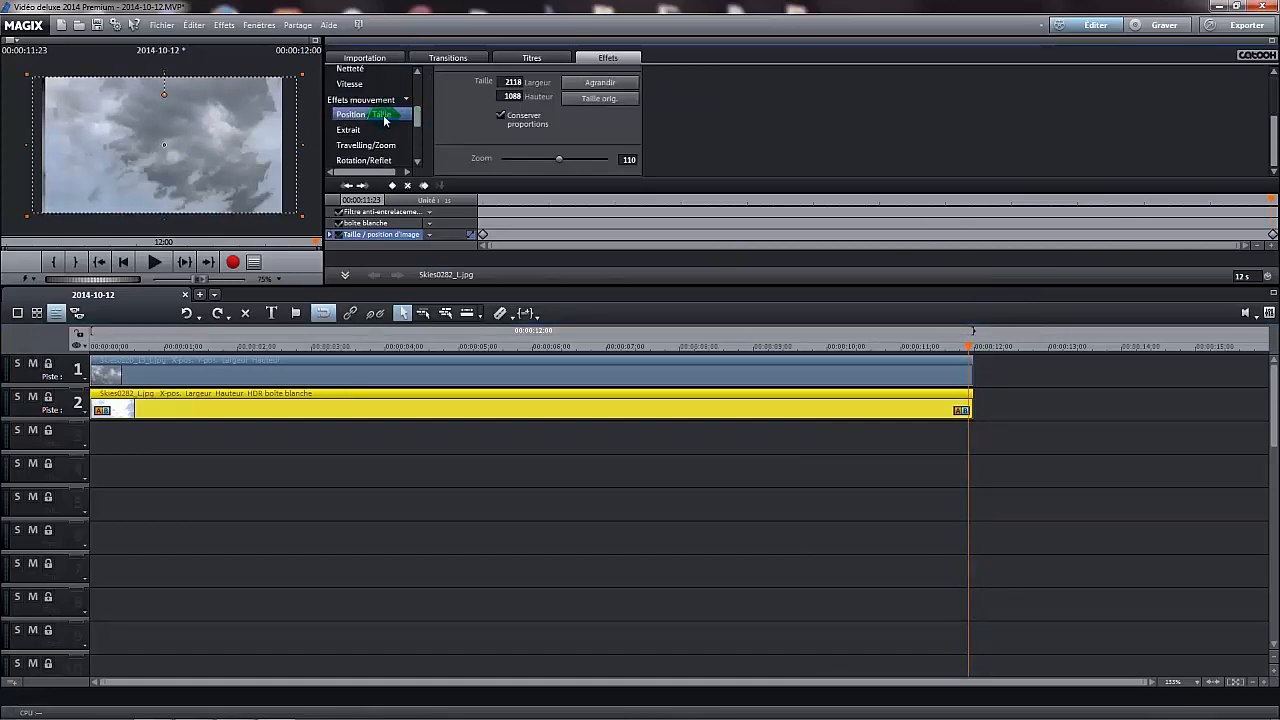
{"action": "left_click", "coordinate": [292, 377]}
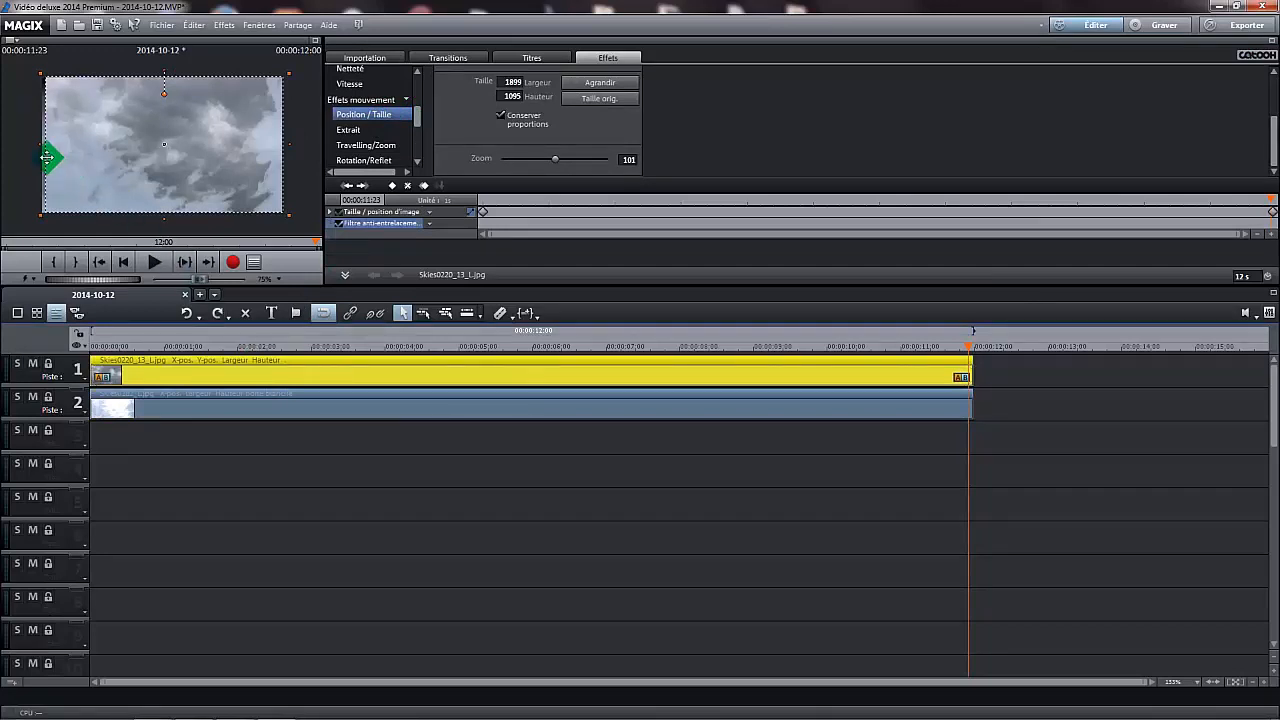
{"action": "left_click", "coordinate": [315, 40]}
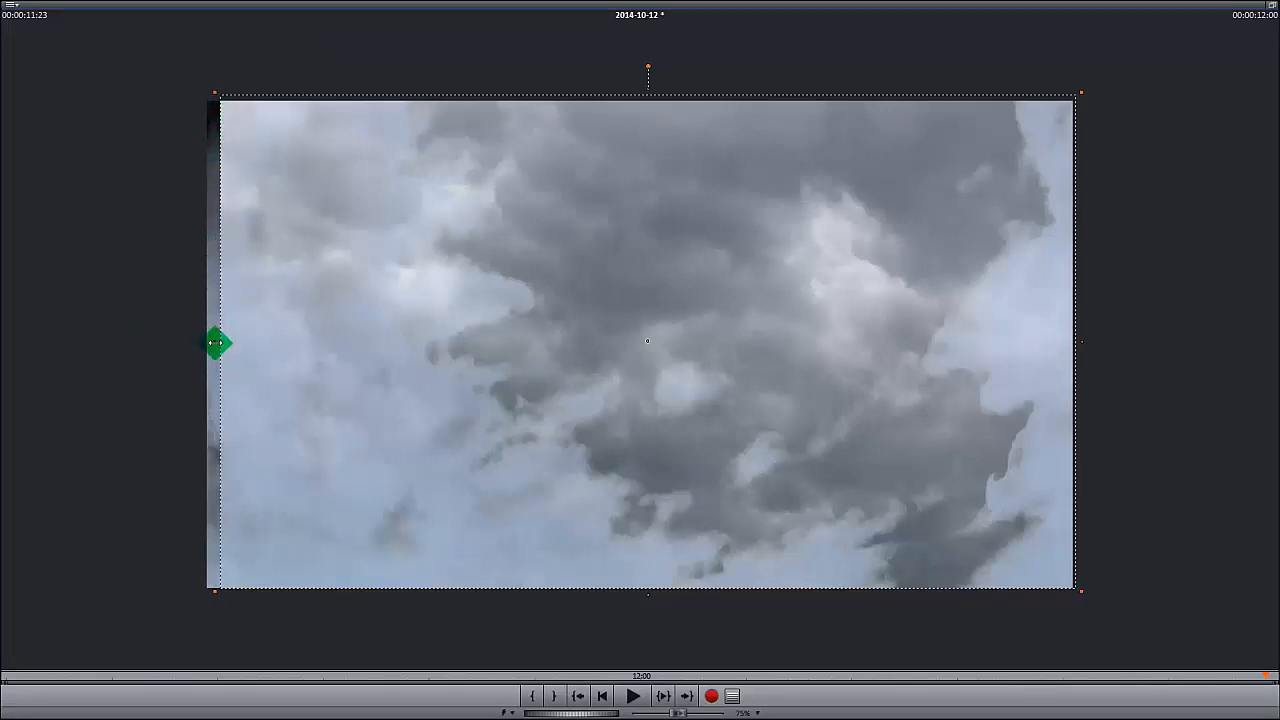
{"action": "left_click_drag", "start_coordinate": [214, 343], "coordinate": [197, 352]}
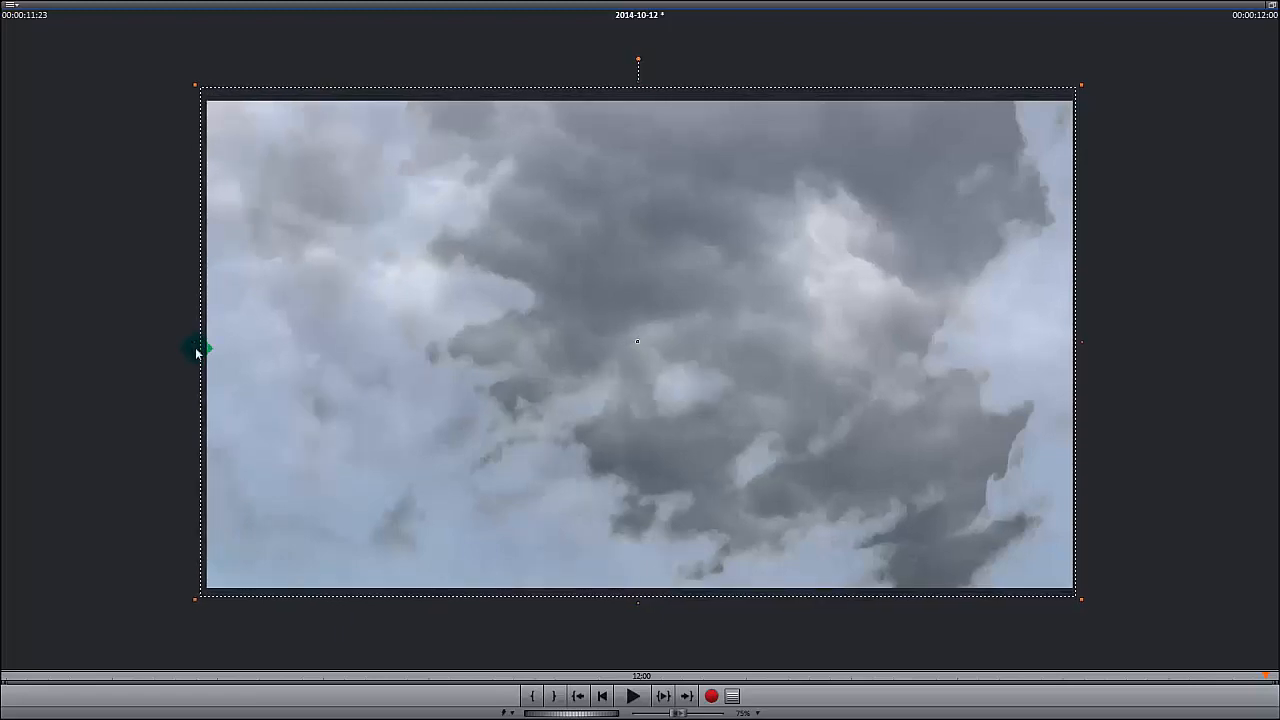
{"action": "left_click", "coordinate": [1273, 11]}
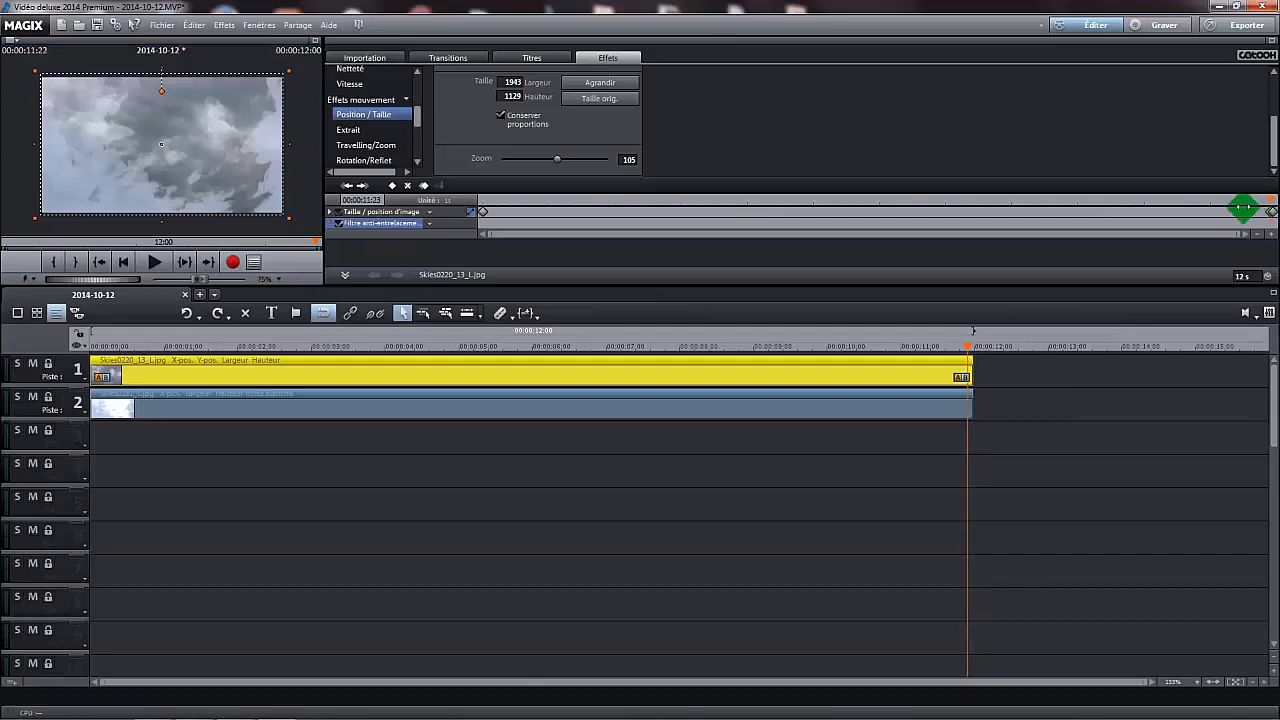
Try to enlarge the Skies0220_13_L image at its 00:00:11:24 size keyframe directly in the preview
{"action": "left_click_drag", "start_coordinate": [1269, 211], "coordinate": [1269, 210]}
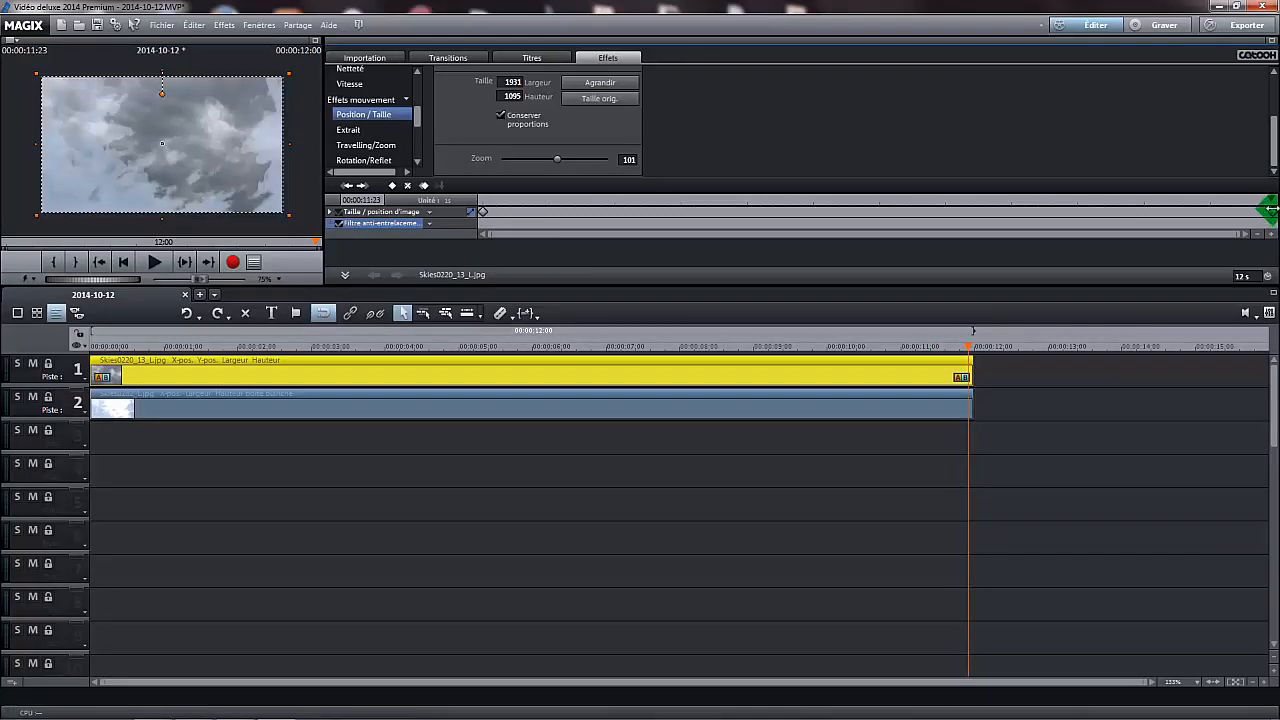
{"action": "left_click", "coordinate": [1269, 212]}
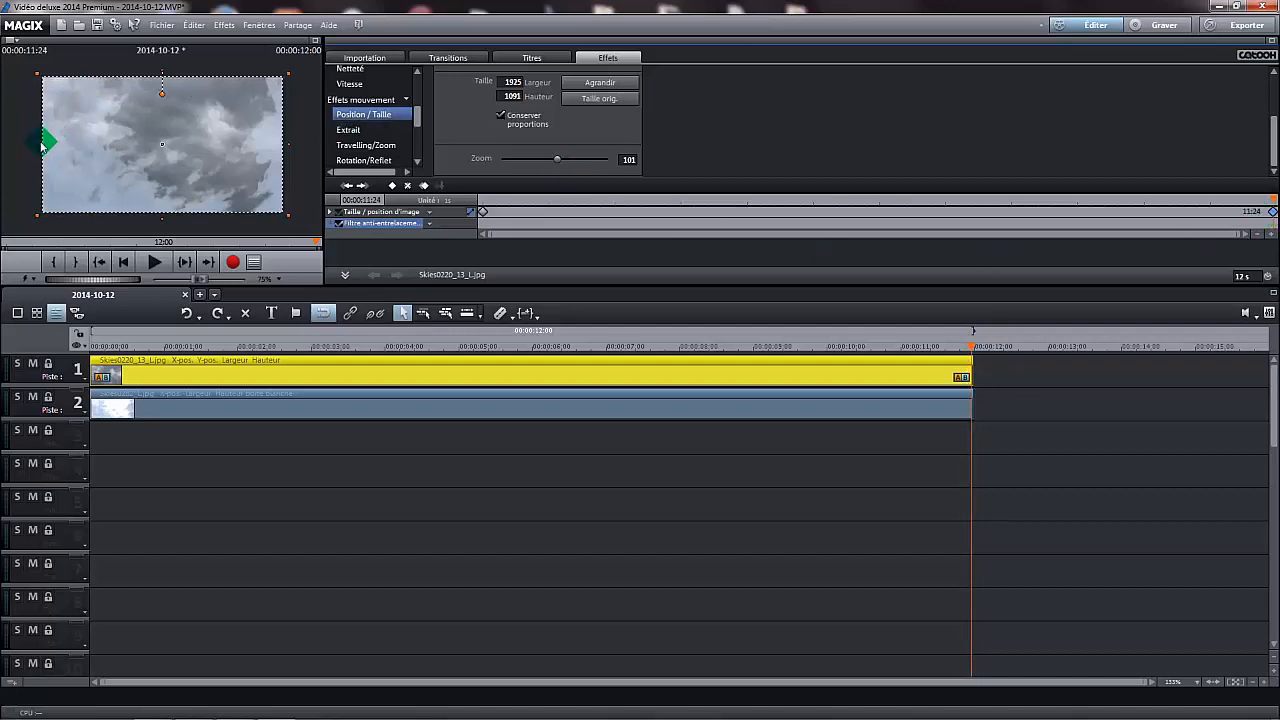
{"action": "left_click_drag", "start_coordinate": [36, 144], "coordinate": [33, 152]}
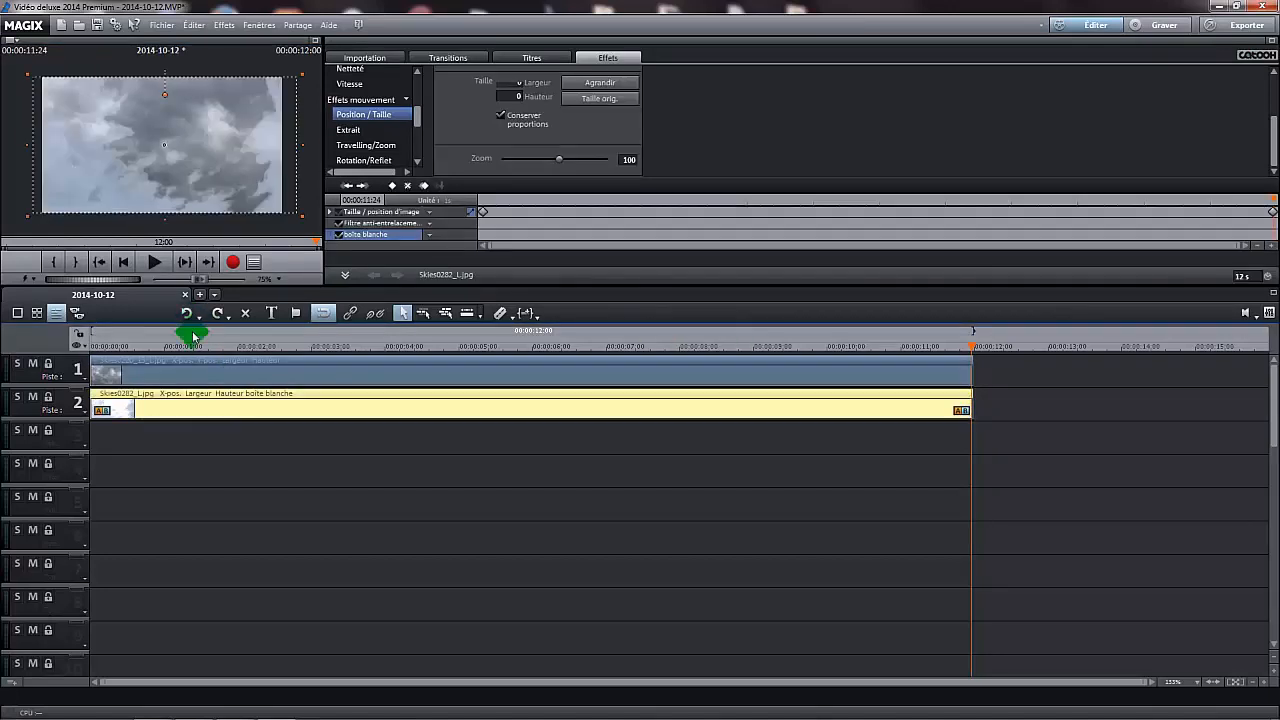
Delete the Skies0220_13_L clip's end size keyframes and set its zoom to 105 at 00:00:11:24
{"action": "left_click", "coordinate": [190, 376]}
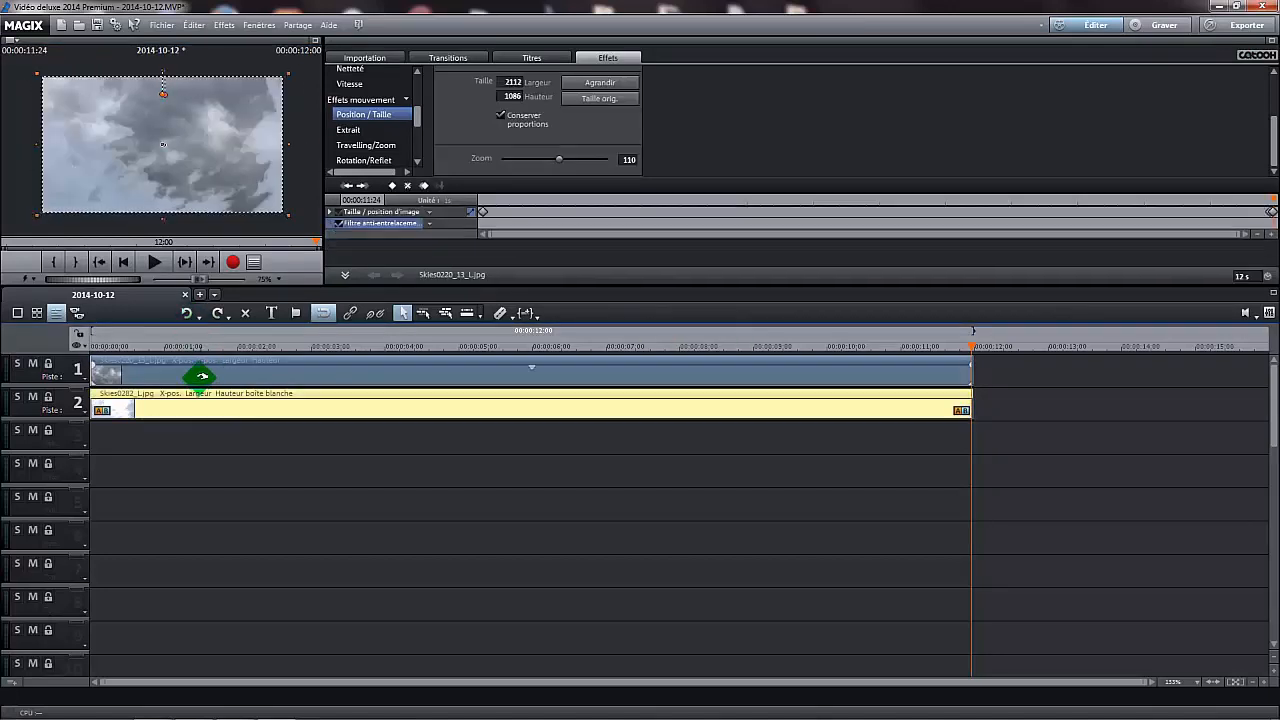
{"action": "left_click", "coordinate": [1266, 207]}
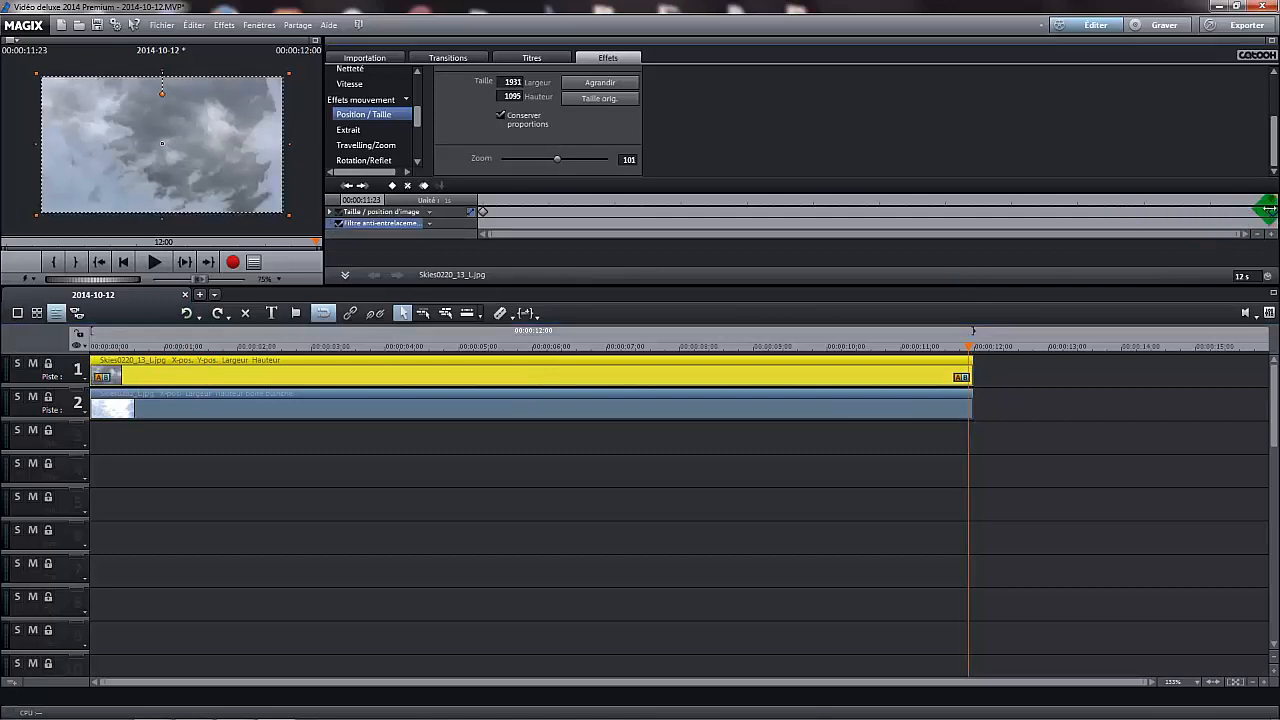
{"action": "left_click", "coordinate": [1268, 210]}
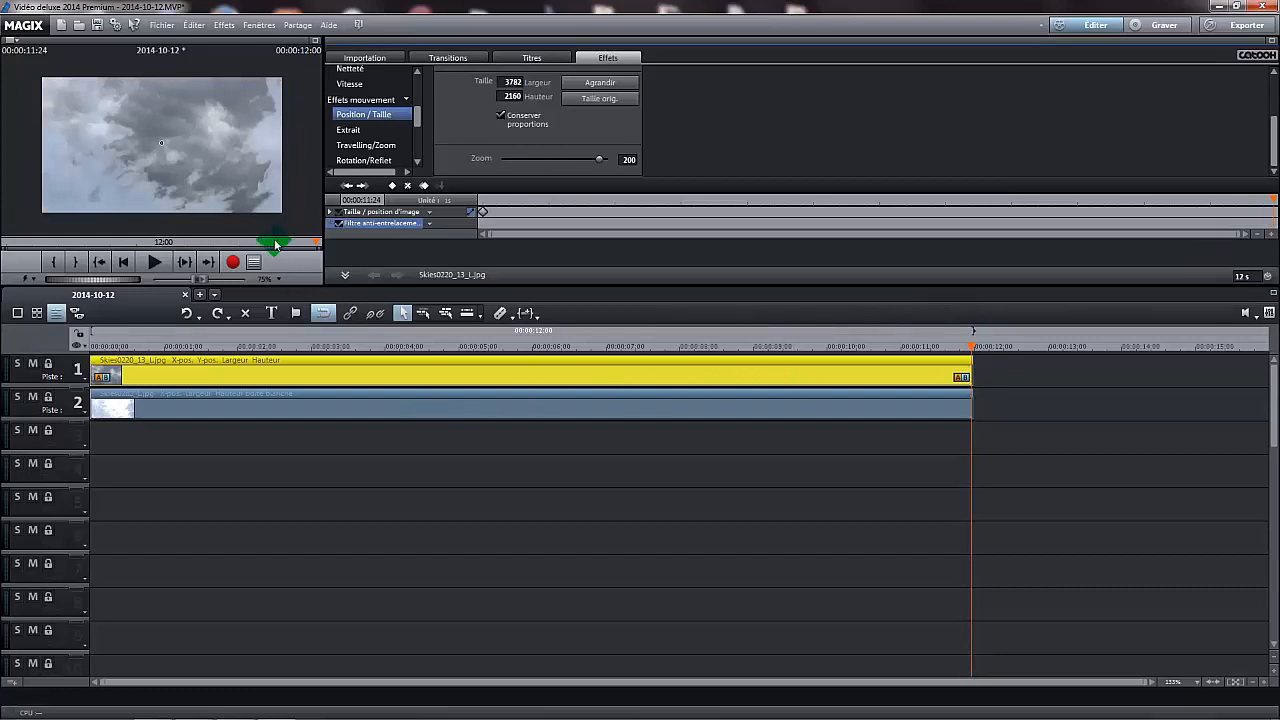
{"action": "left_click", "coordinate": [621, 160]}
{"action": "type", "text": "100"}
{"action": "key", "text": "Return"}
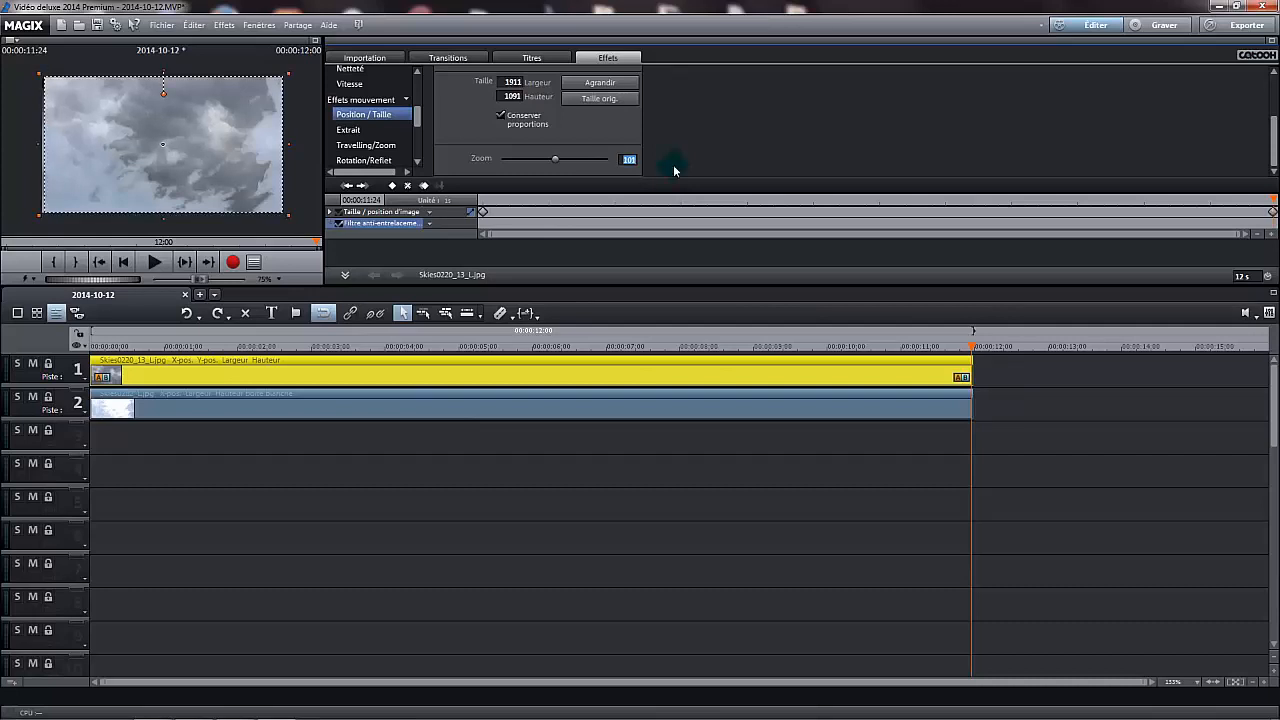
{"action": "left_click", "coordinate": [628, 163]}
{"action": "left_click", "coordinate": [629, 160]}
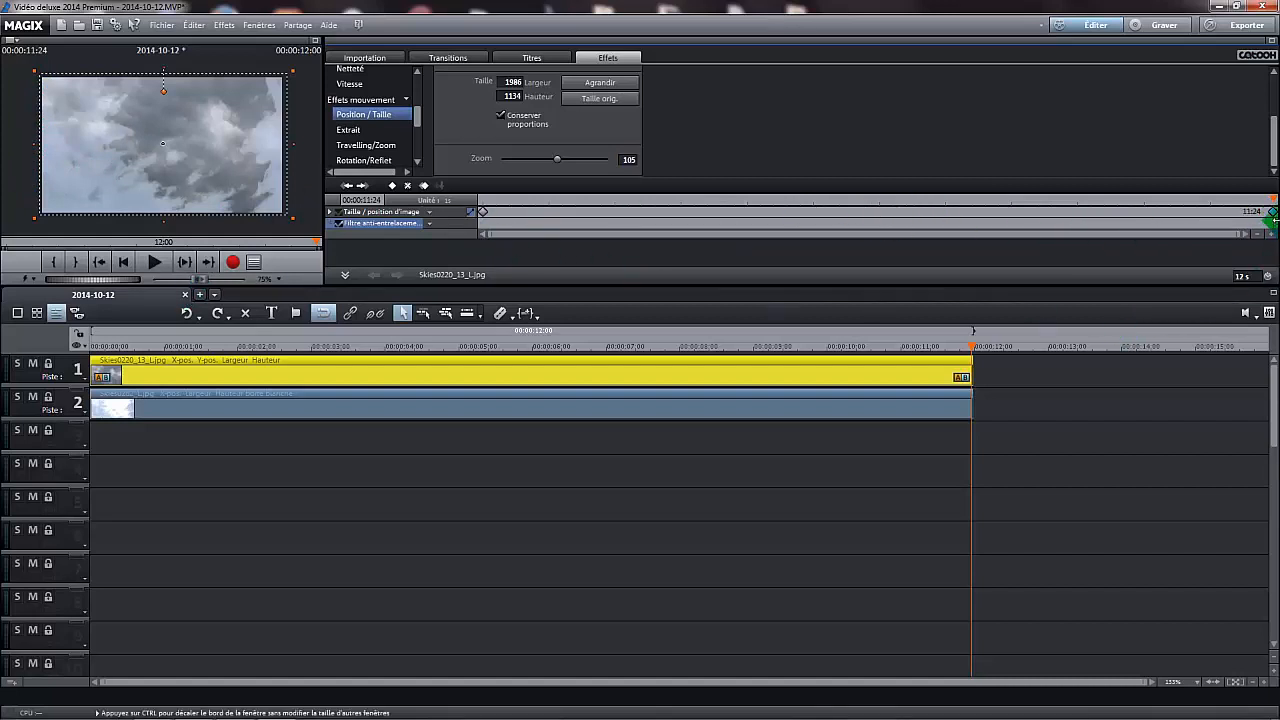
Check the Skies0282_L clip past its end and back at 00:00:11:16 on the timeline
{"action": "mouse_move", "coordinate": [973, 345]}
{"action": "left_mouse_down"}
{"action": "mouse_move", "coordinate": [866, 343]}
{"action": "mouse_move", "coordinate": [988, 343]}
{"action": "left_mouse_up"}
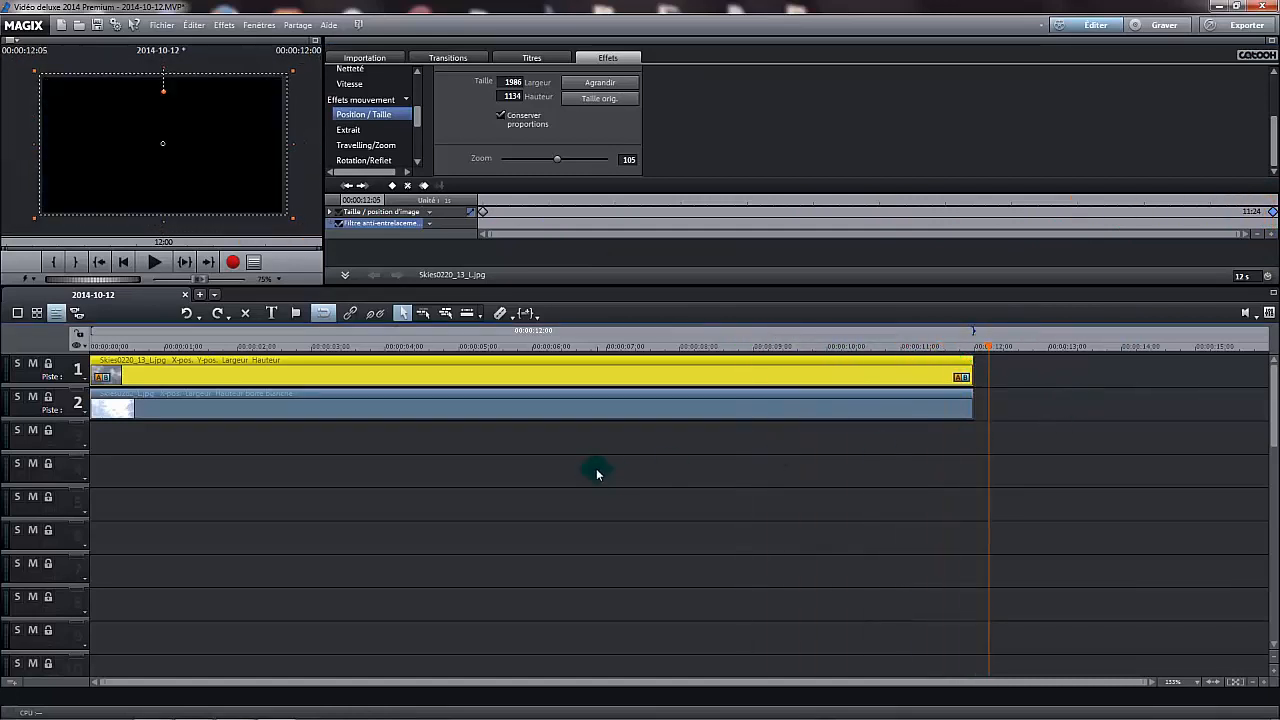
{"action": "left_click", "coordinate": [829, 403]}
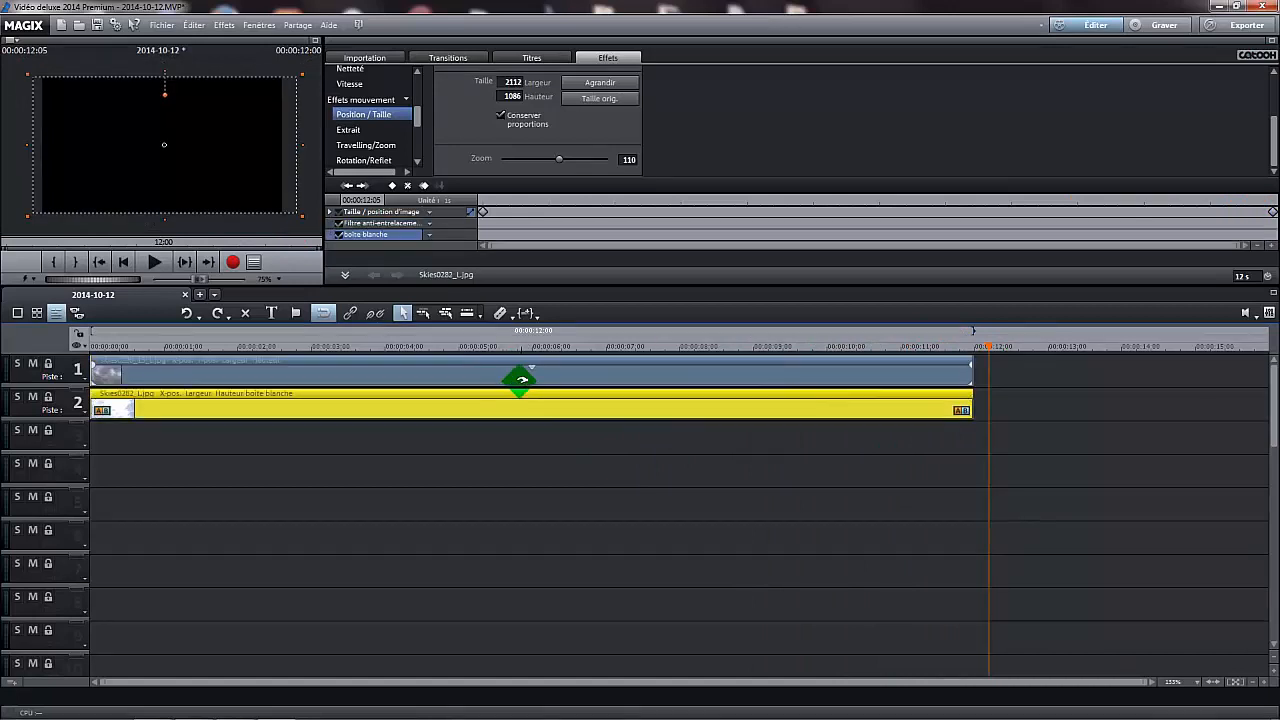
{"action": "left_click_drag", "start_coordinate": [988, 343], "coordinate": [949, 420]}
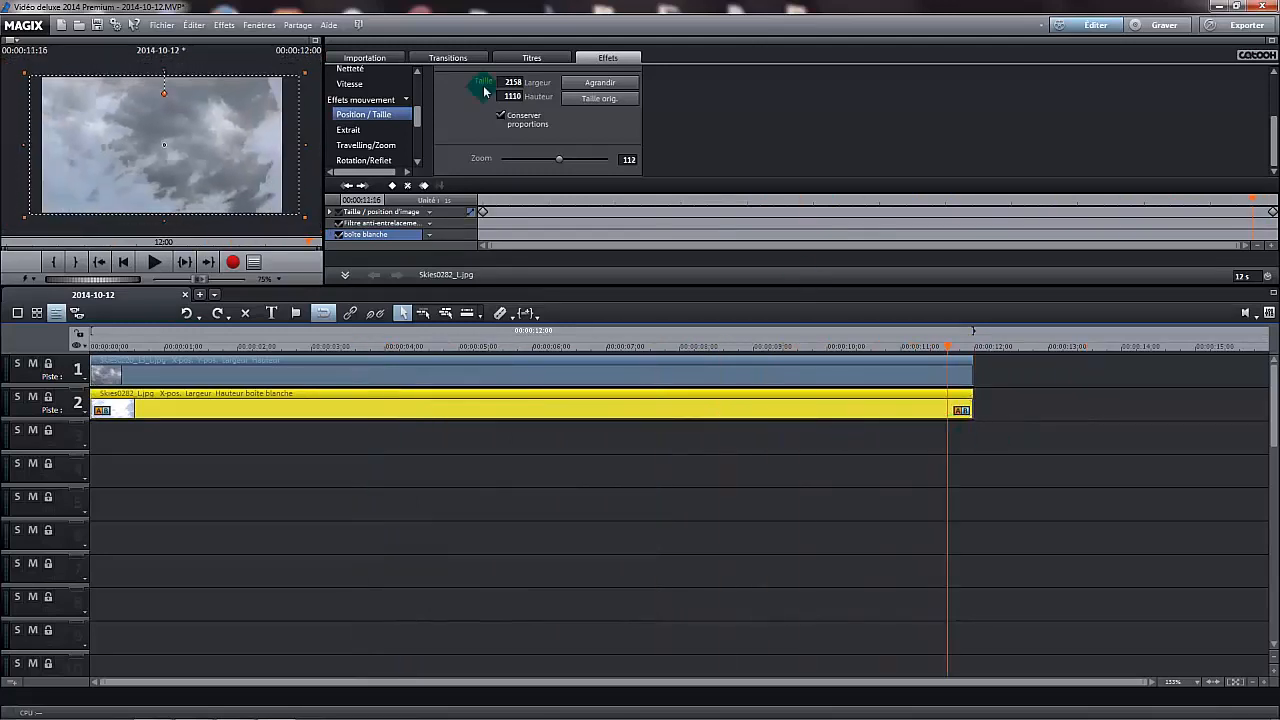
Set the brightness of the Skies0282_L clip on track 2 to 100
{"action": "left_click", "coordinate": [672, 381]}
{"action": "left_click", "coordinate": [657, 411]}
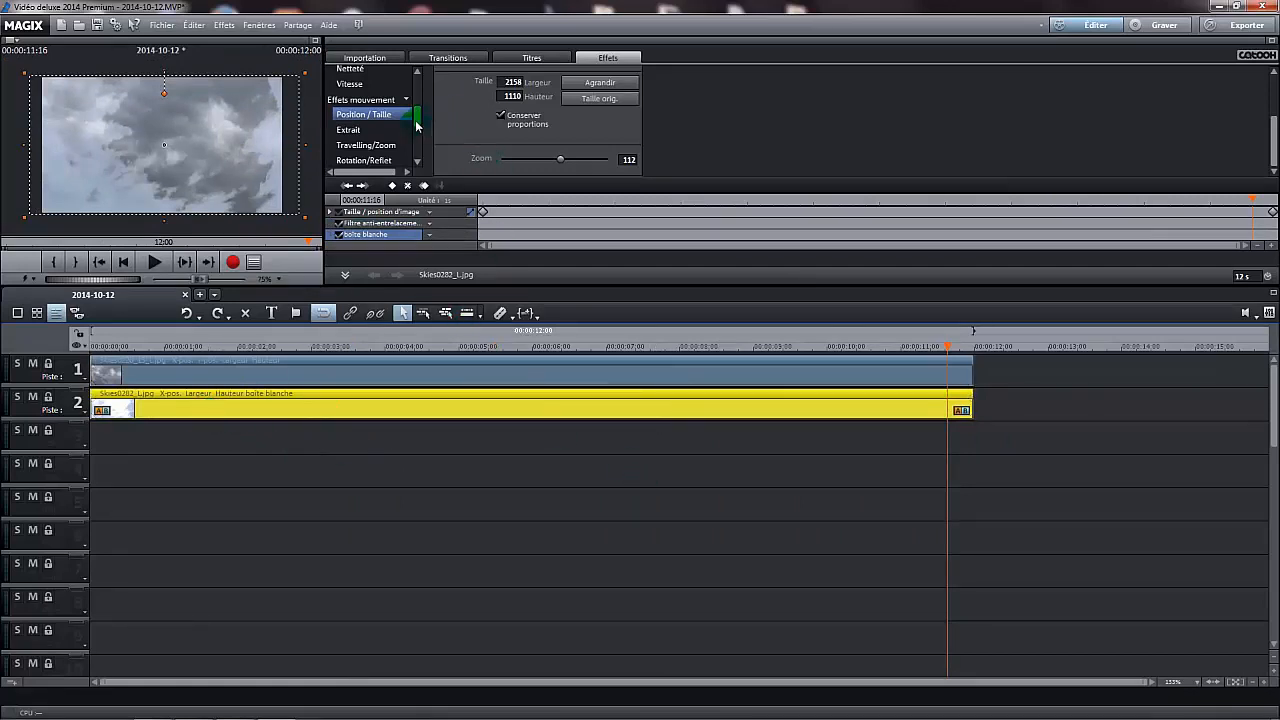
{"action": "scroll", "coordinate": [417, 125], "scroll_direction": "up", "scroll_amount": 5}
{"action": "left_click", "coordinate": [396, 93]}
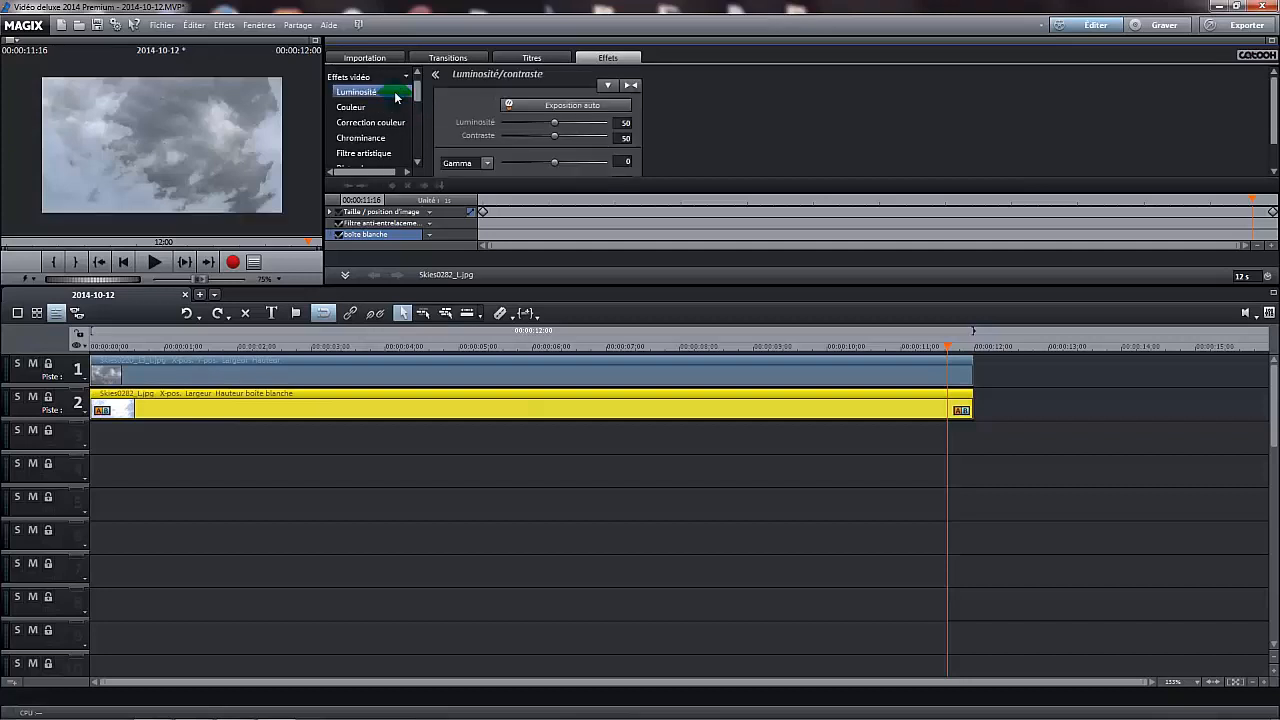
{"action": "left_click_drag", "start_coordinate": [554, 122], "coordinate": [631, 129]}
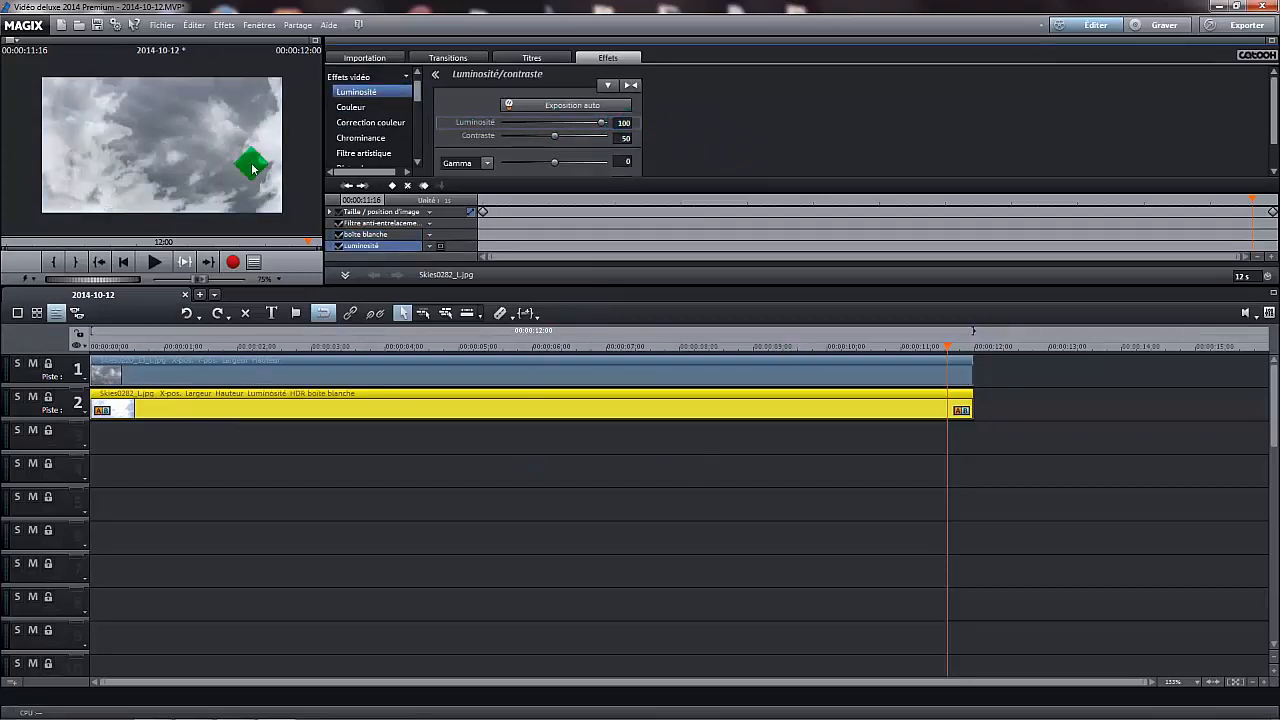
Play the full sky sequence from the start in the maximized preview, stop it and restore the normal layout
{"action": "left_click", "coordinate": [314, 43]}
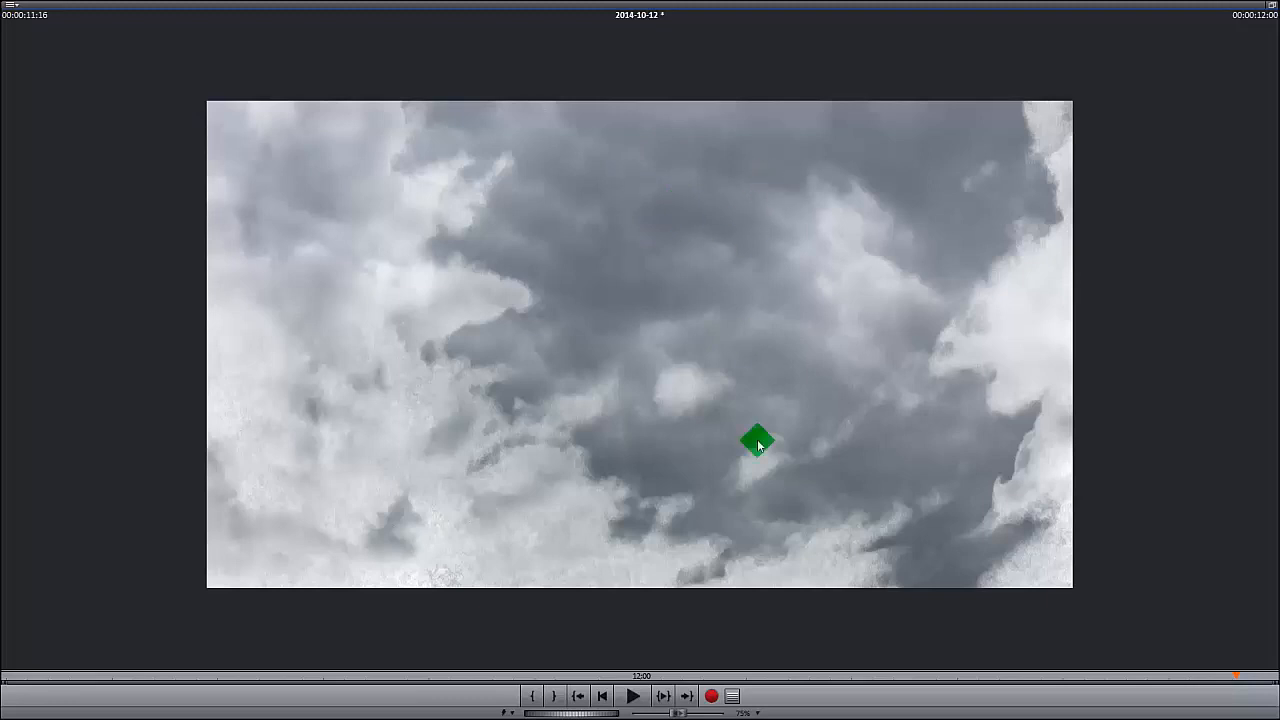
{"action": "left_click", "coordinate": [605, 705]}
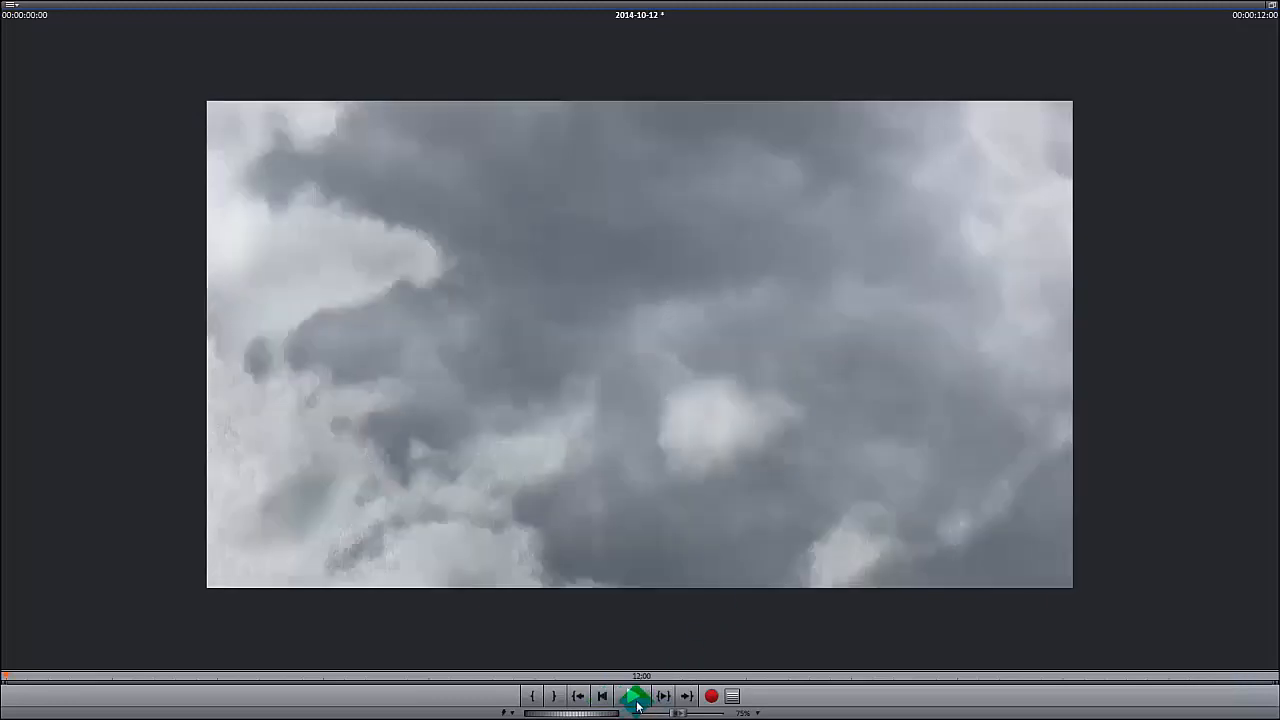
{"action": "left_click", "coordinate": [637, 705]}
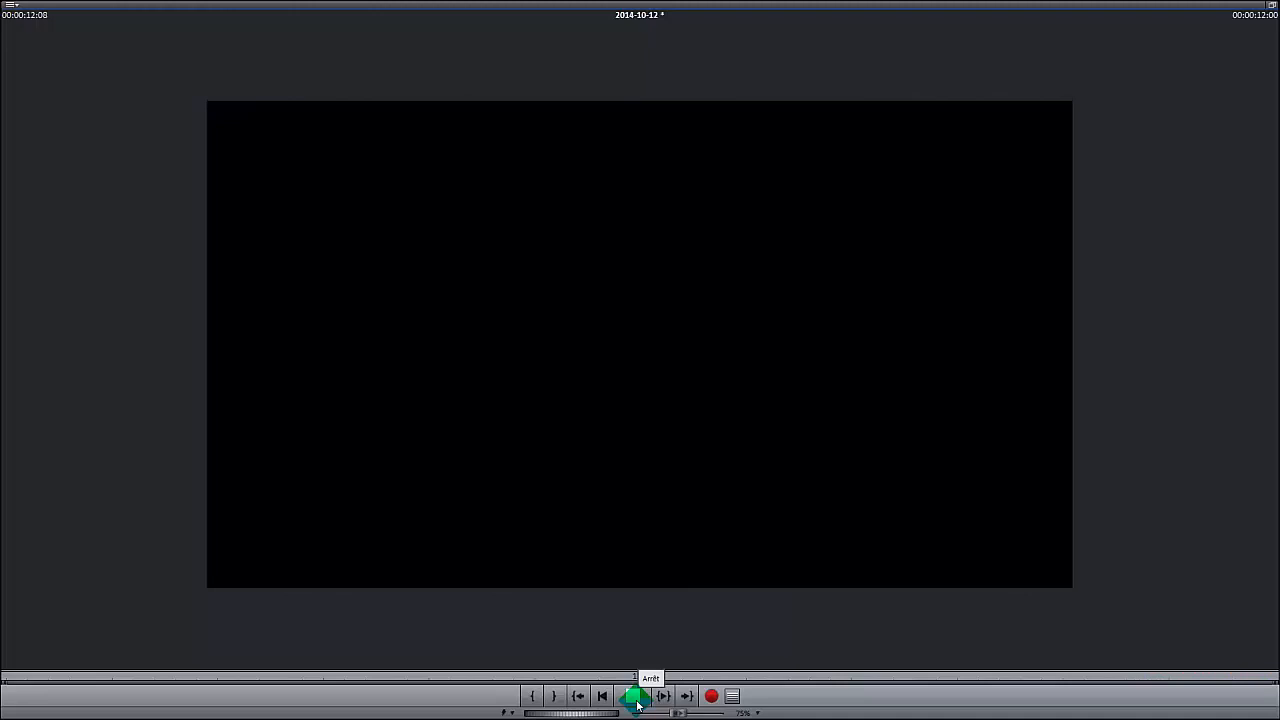
{"action": "left_click", "coordinate": [636, 697]}
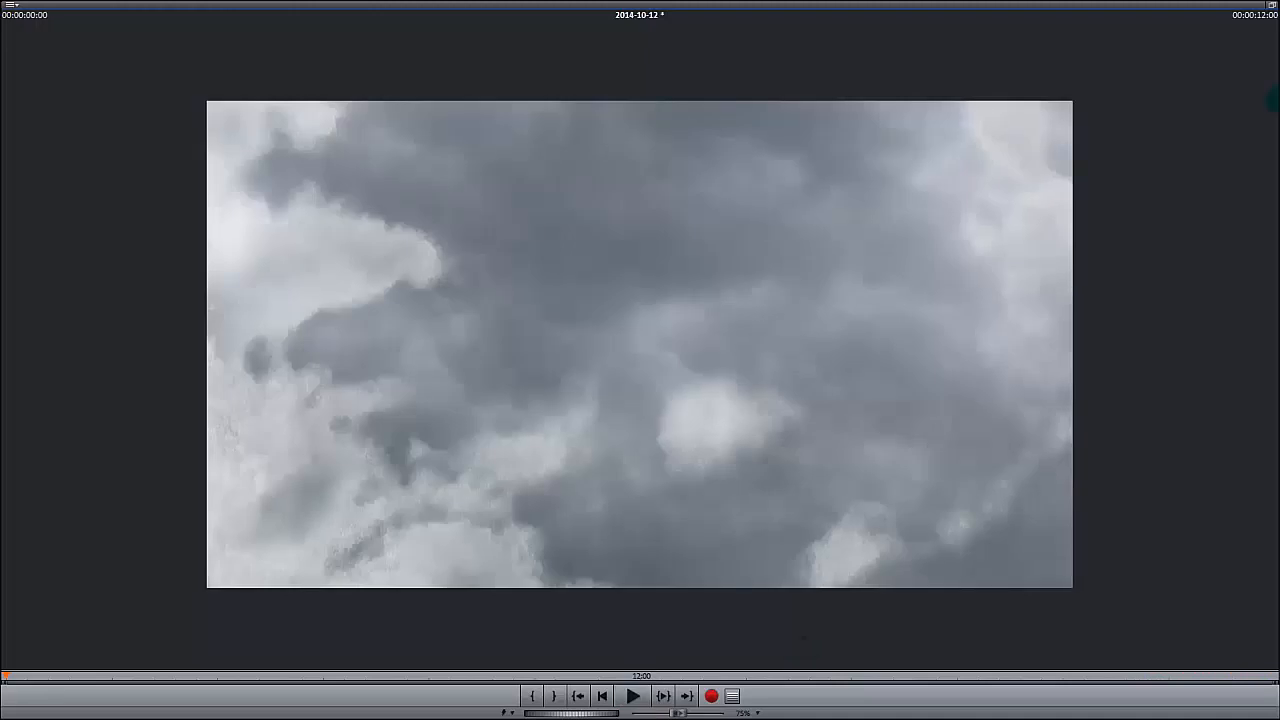
{"action": "left_click", "coordinate": [1272, 9]}
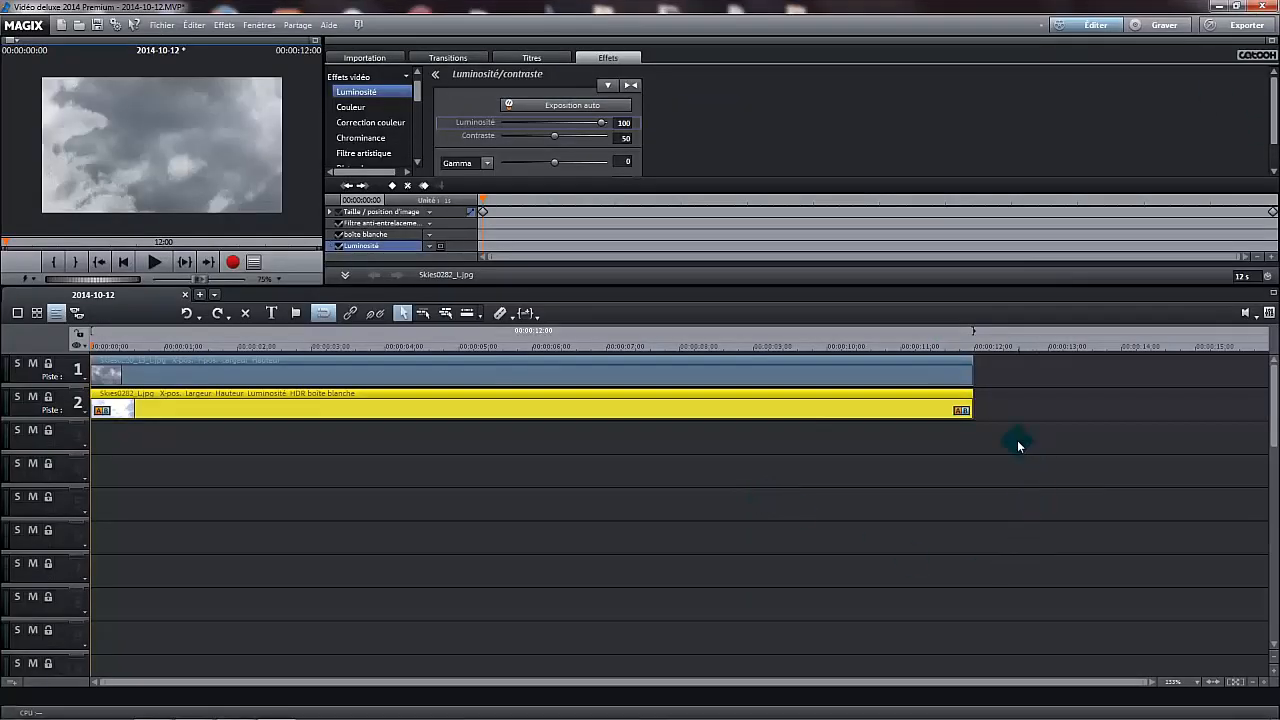
Export the film as MPEG-4 with the AVCHD 1920x1080i 25 PAL transport stream preset to 2014-10-12.m2ts
{"action": "left_click", "coordinate": [155, 27]}
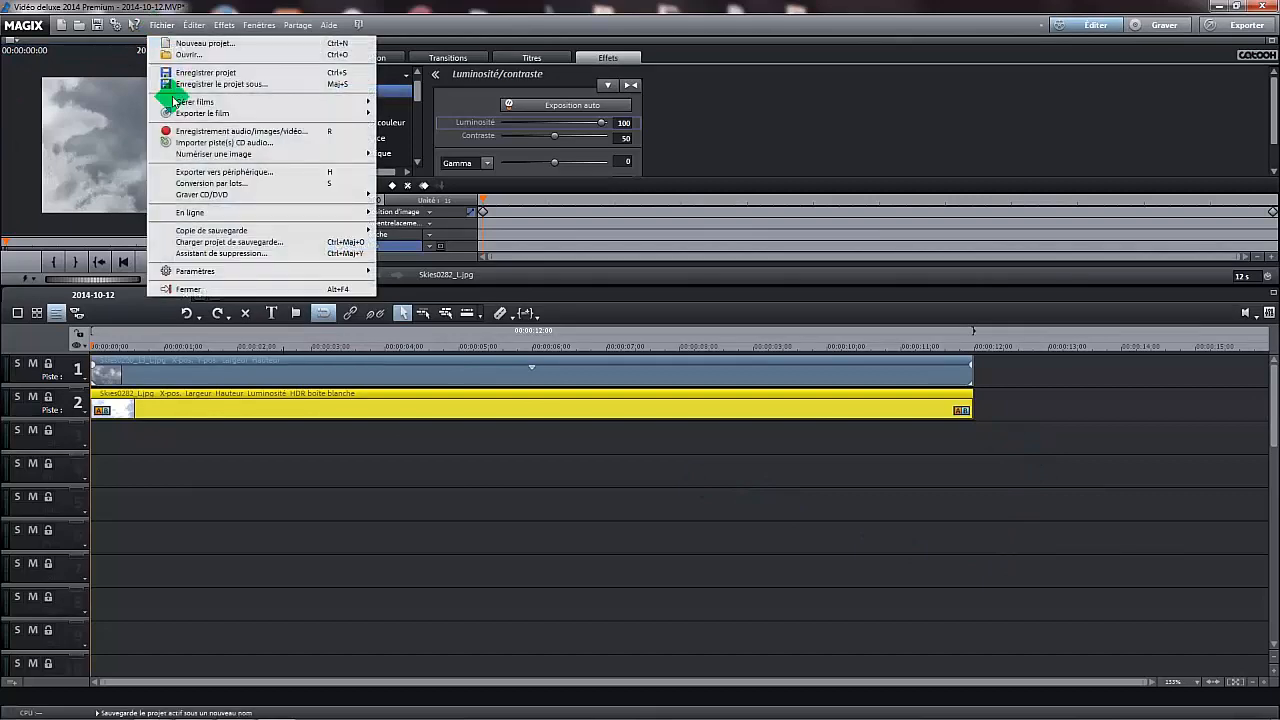
{"action": "mouse_move", "coordinate": [166, 112]}
{"action": "left_click", "coordinate": [440, 202]}
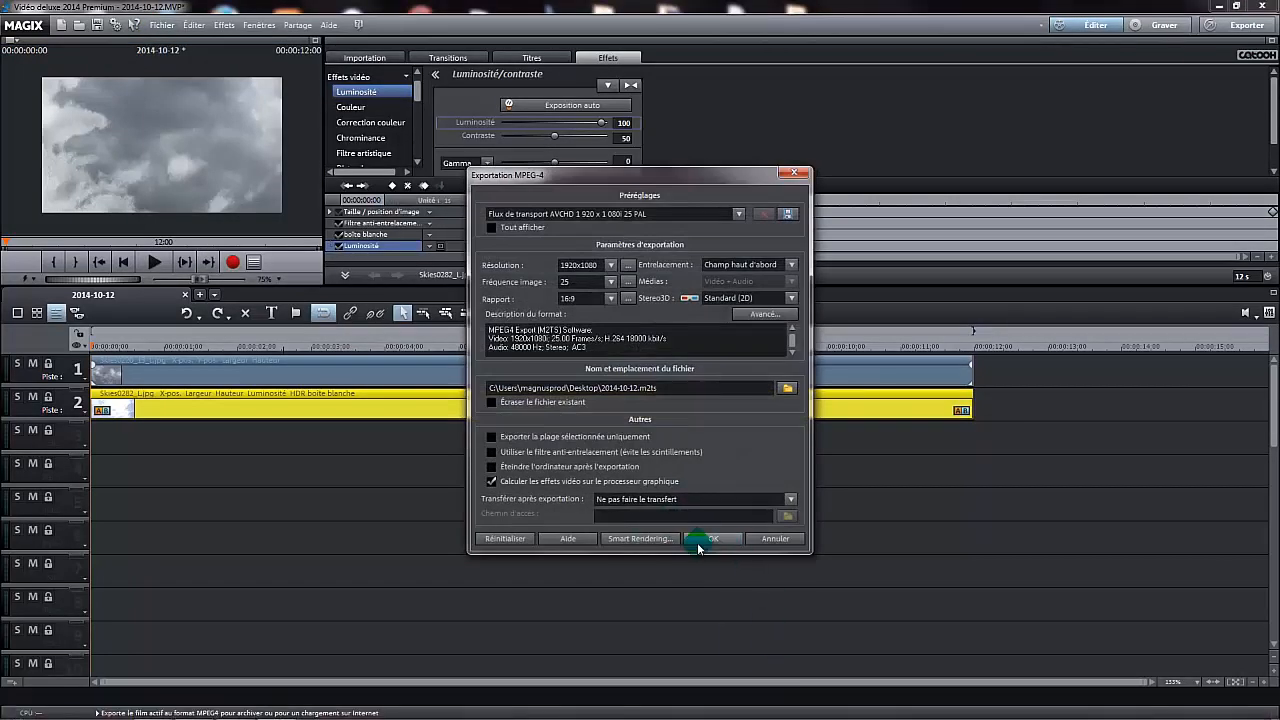
{"action": "left_click", "coordinate": [700, 540]}
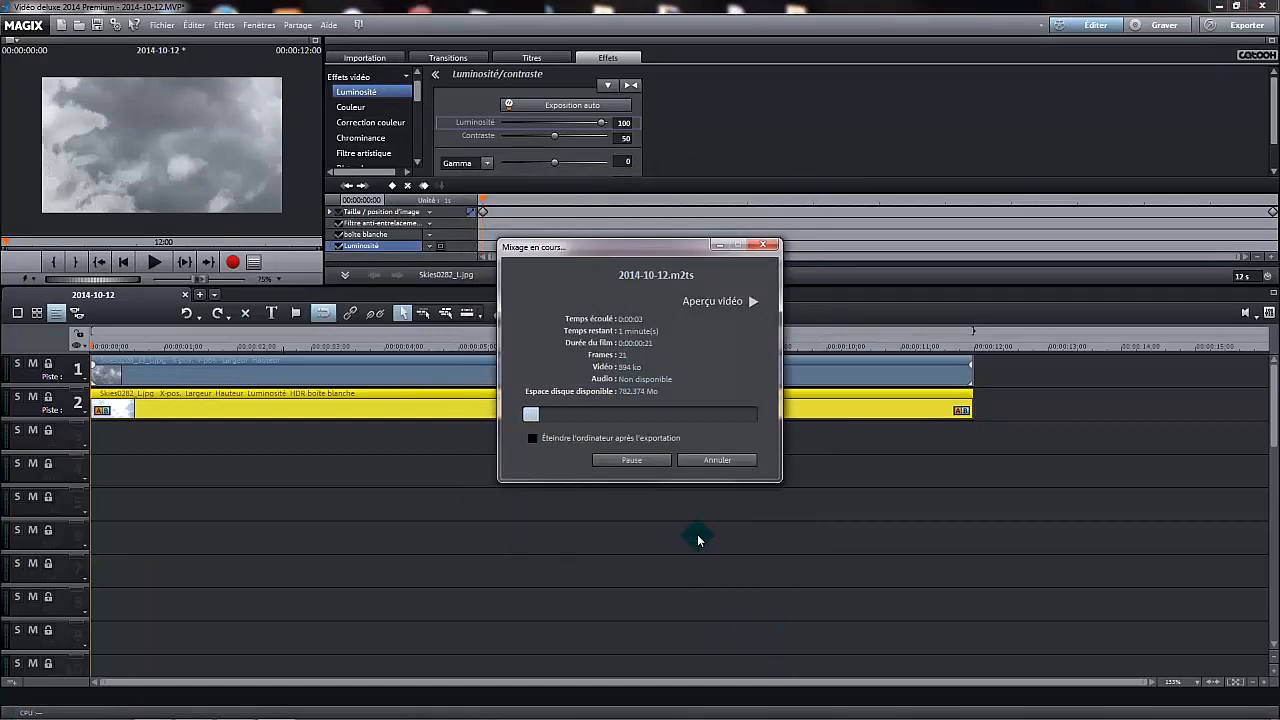
{"action": "mouse_move", "coordinate": [337, 712]}
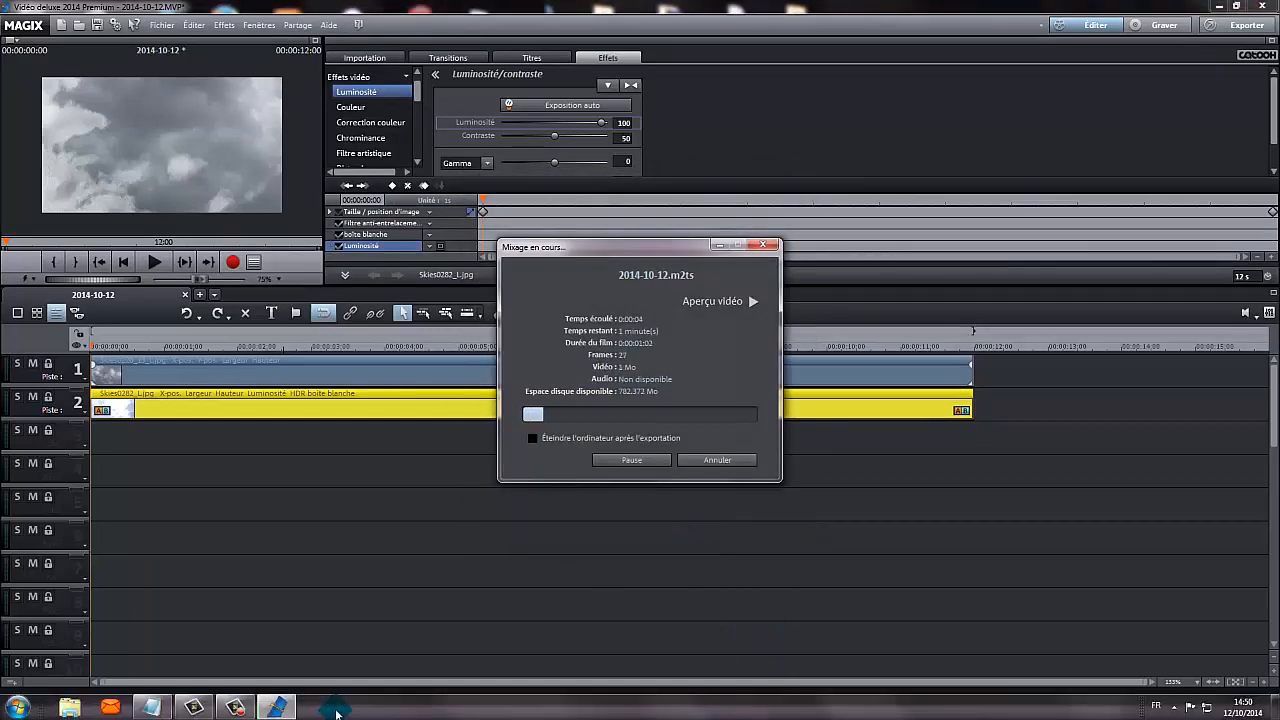
{"action": "left_click", "coordinate": [240, 709]}
{"action": "left_click", "coordinate": [1218, 676]}
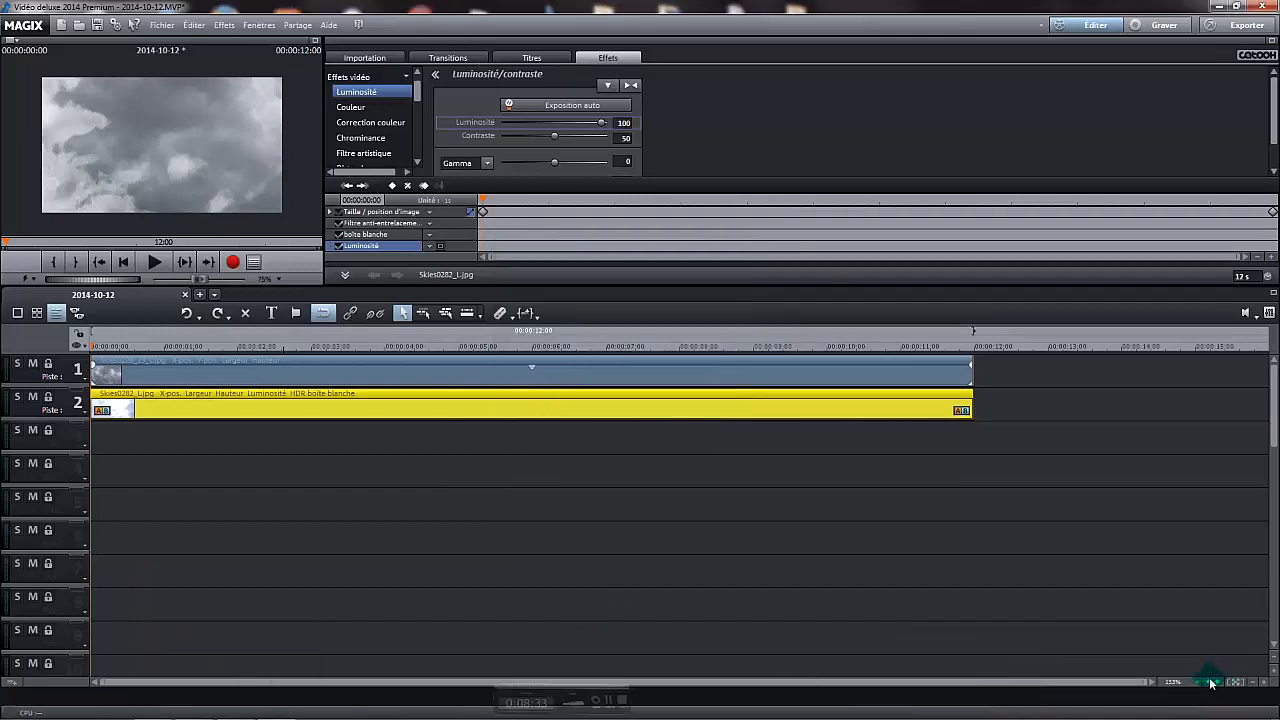
Create a new film in the project and place the exported 2014-10-12.m2ts from the Desktop folder at the start of track 1
{"action": "left_click", "coordinate": [200, 297]}
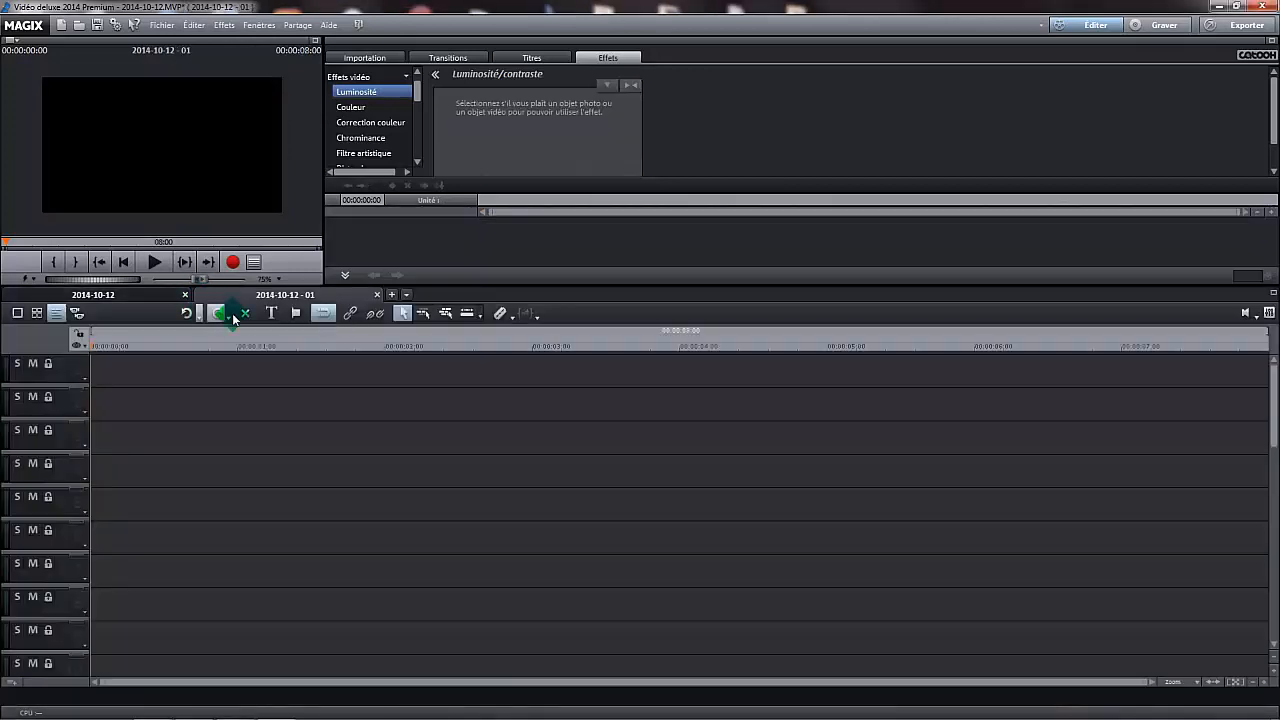
{"action": "left_click", "coordinate": [366, 57]}
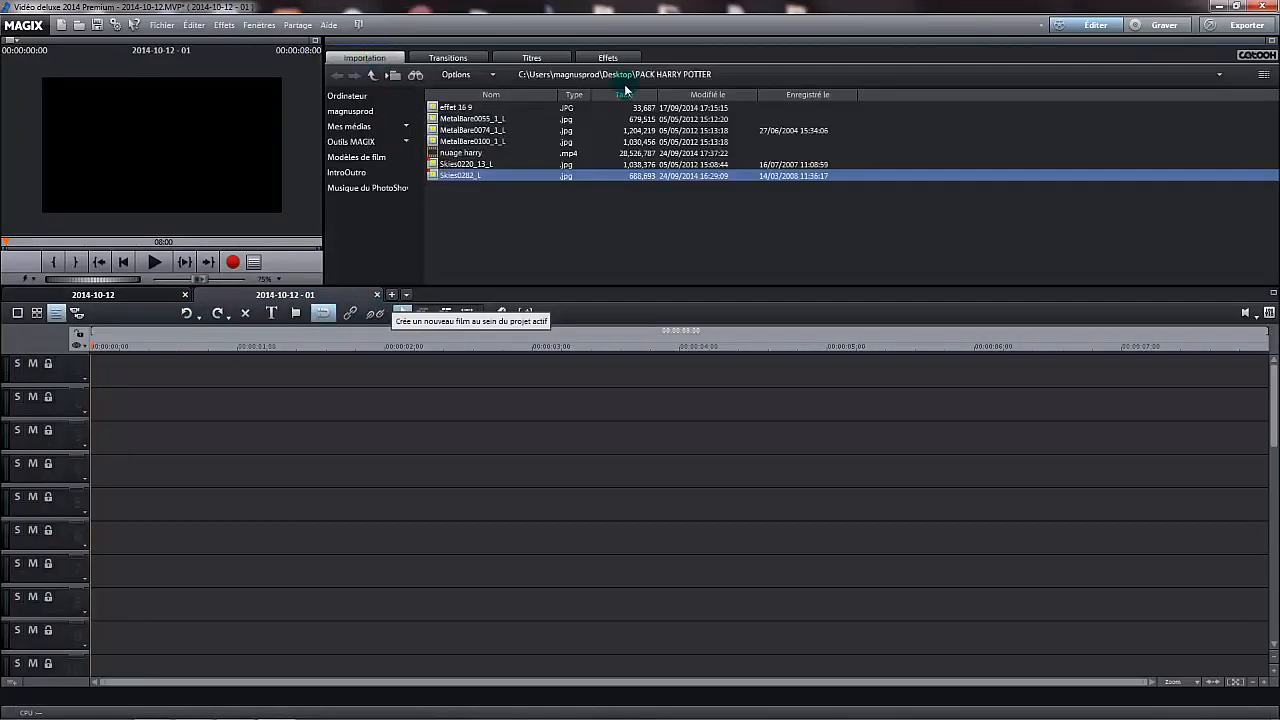
{"action": "left_click", "coordinate": [359, 114]}
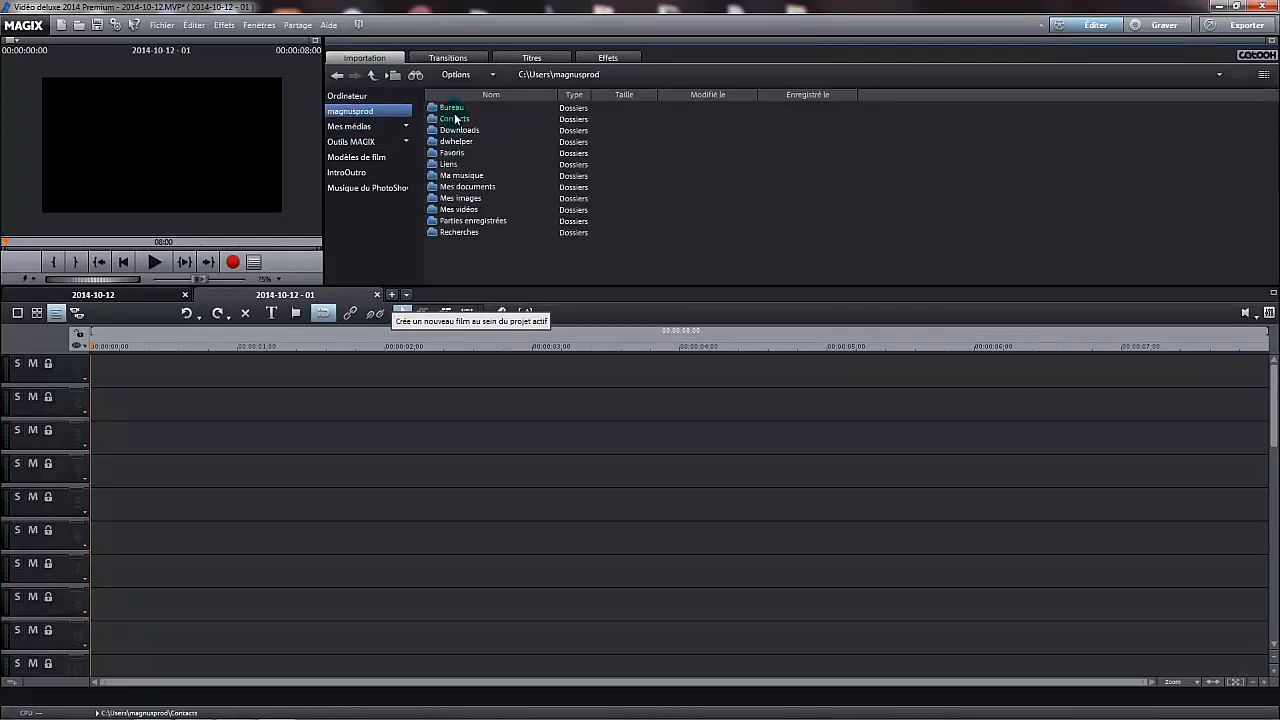
{"action": "double_click", "coordinate": [458, 117]}
{"action": "left_click_drag", "start_coordinate": [457, 141], "coordinate": [455, 336]}
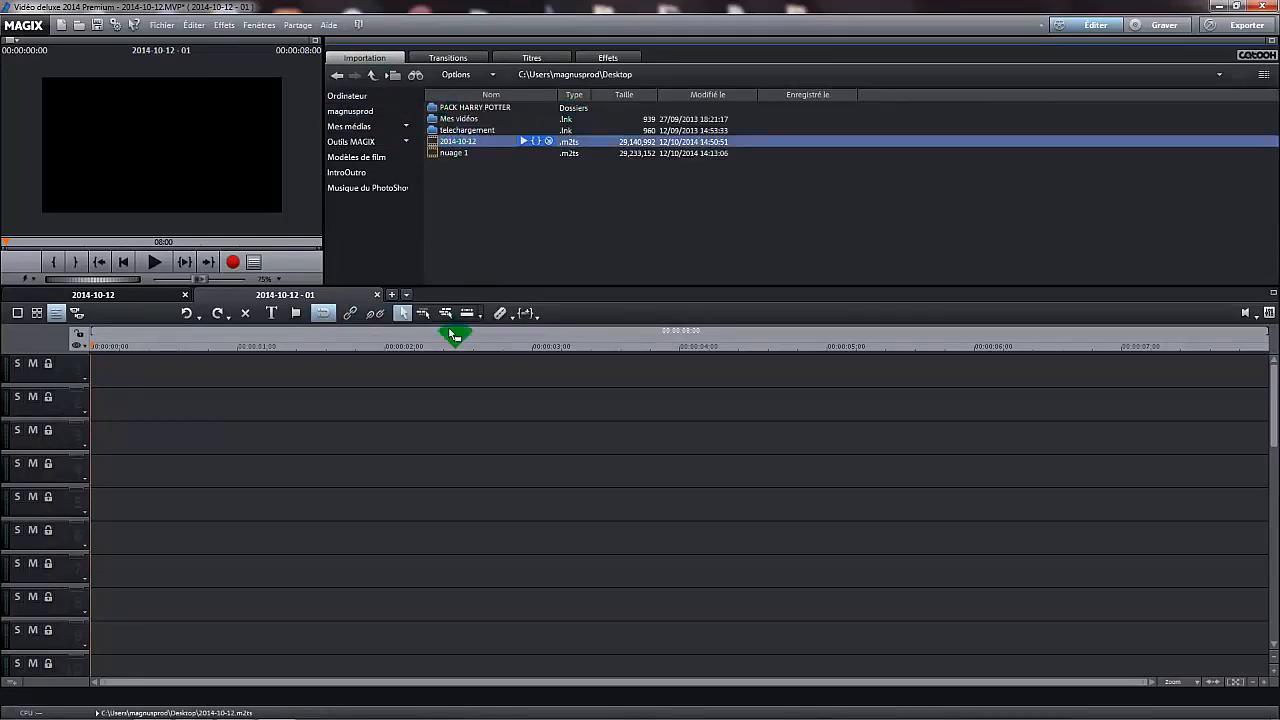
{"action": "left_click_drag", "start_coordinate": [148, 369], "coordinate": [108, 376]}
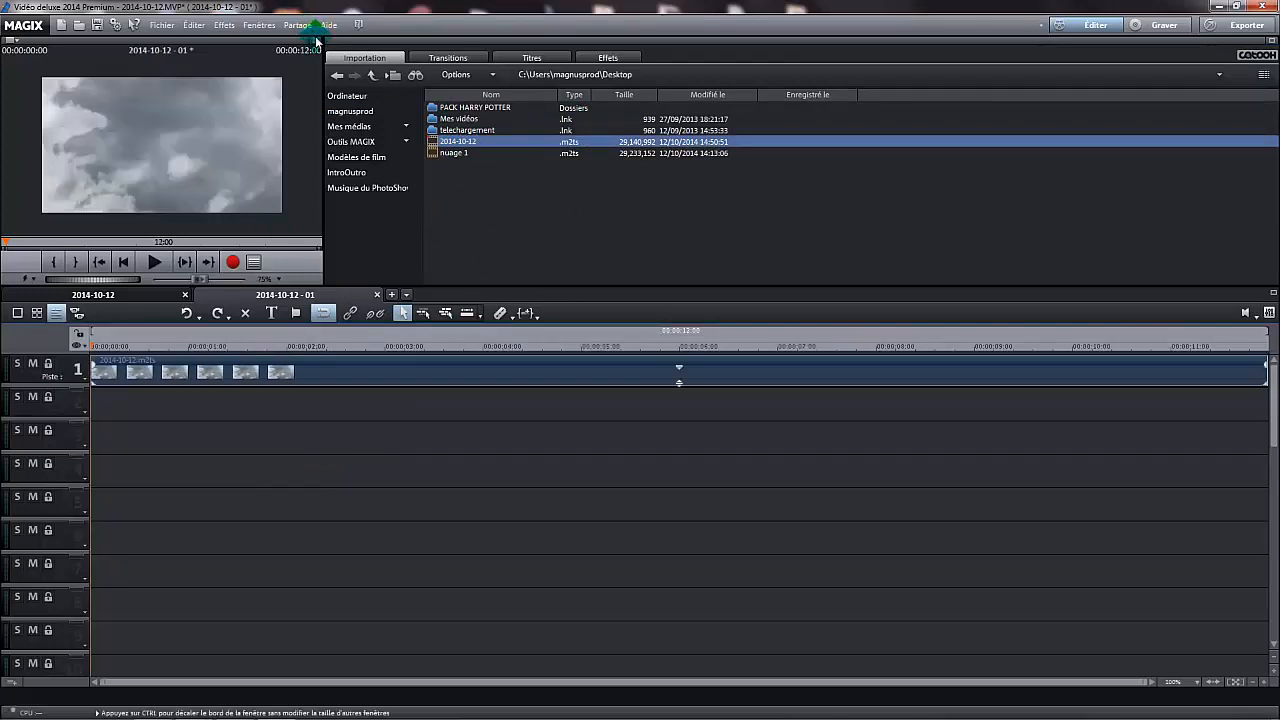
Play the imported 2014-10-12 cloud clip in the maximized preview and restore the normal layout
{"action": "key", "text": "alt+Return"}
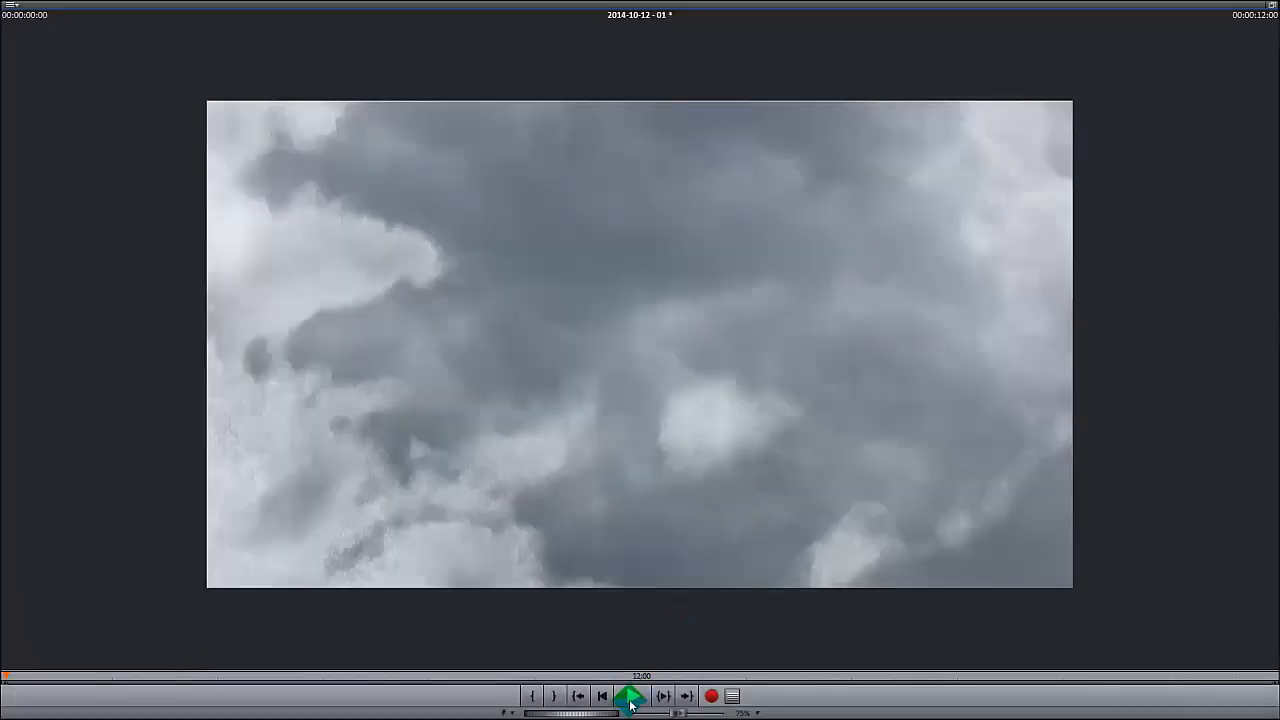
{"action": "left_click", "coordinate": [631, 702]}
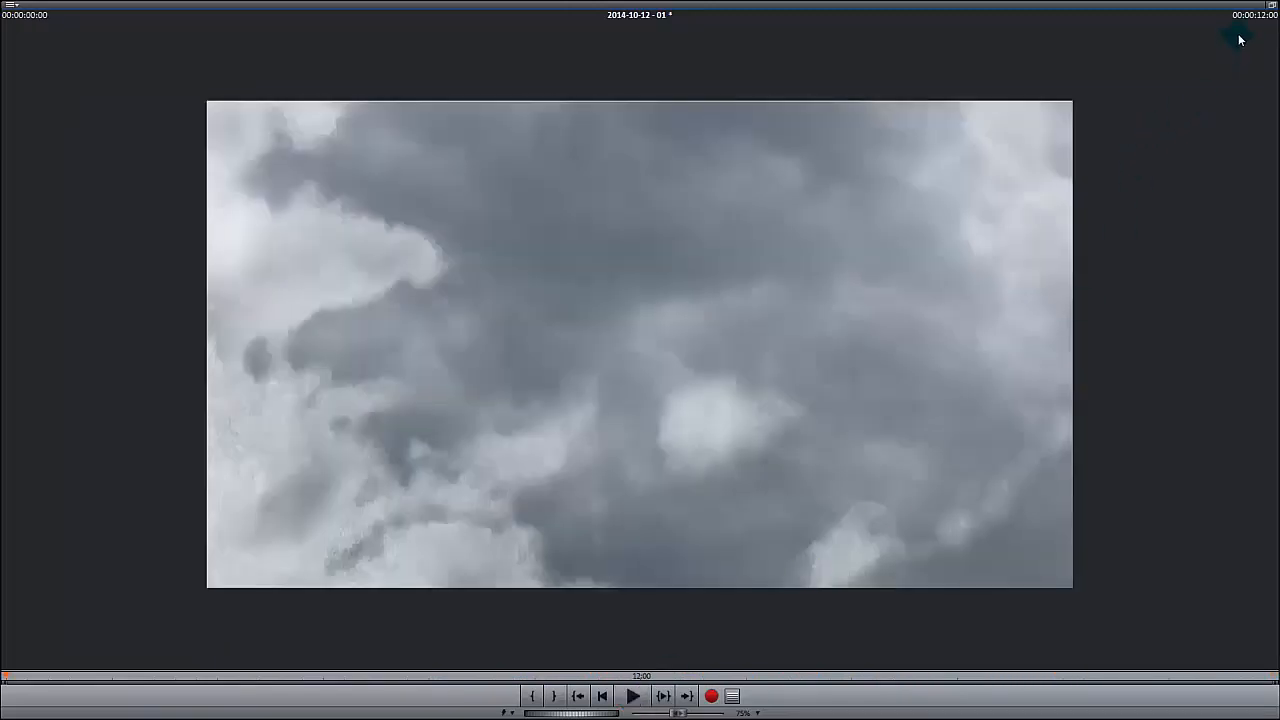
{"action": "left_click", "coordinate": [1271, 8]}
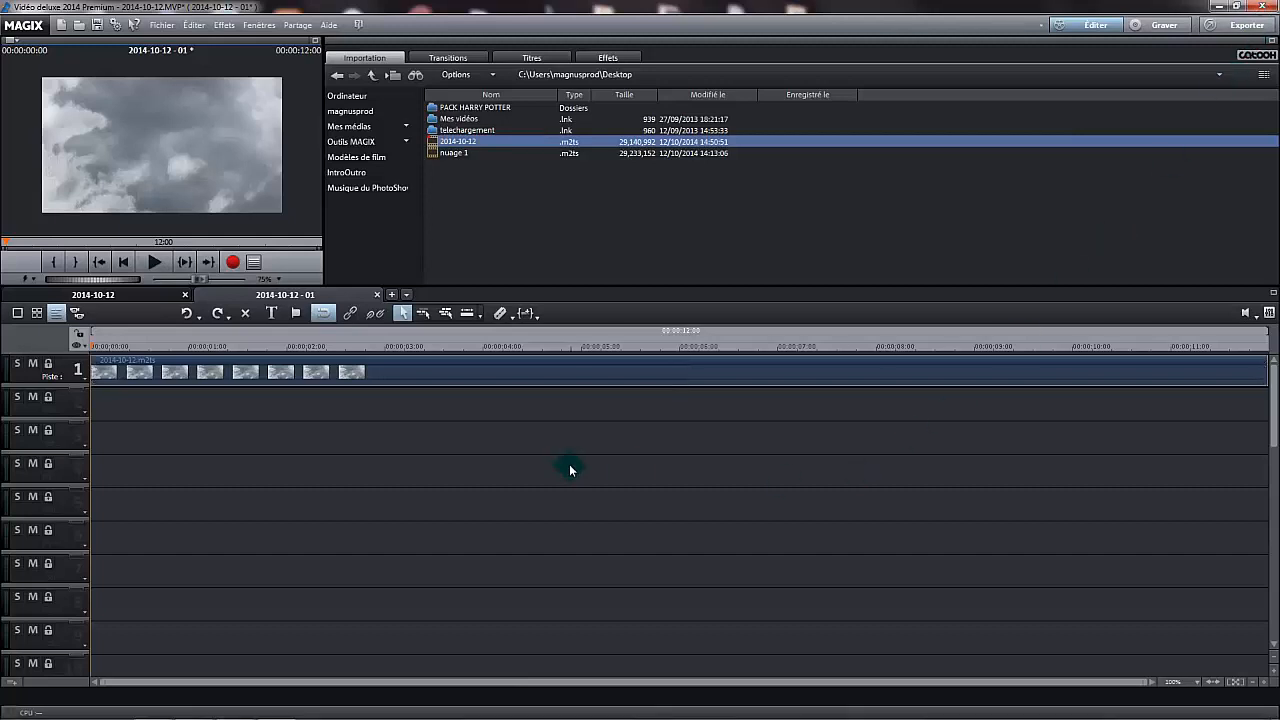